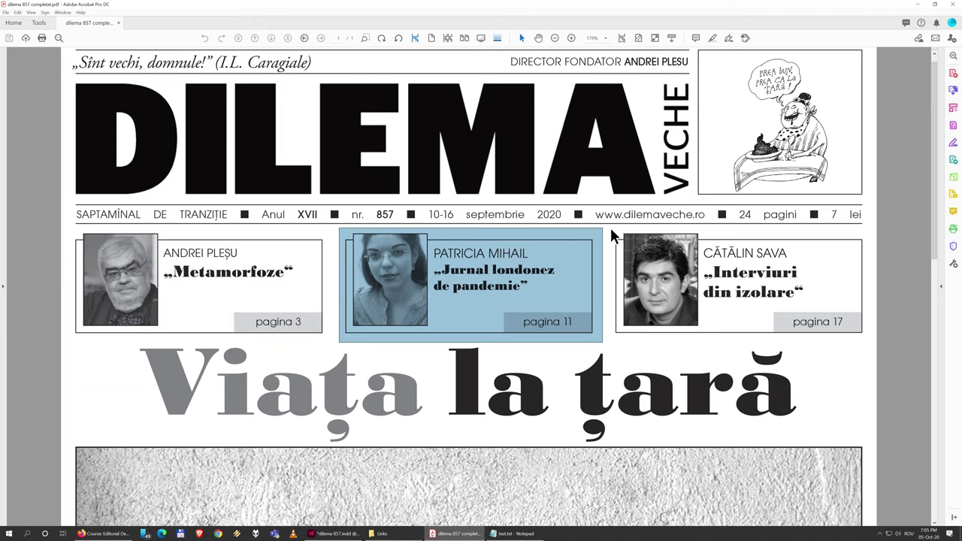
Inspect the Cătălin Sava teaser box in the reference PDF, then switch to dilema 857.indd
left_click_drag(610, 226, 866, 340)
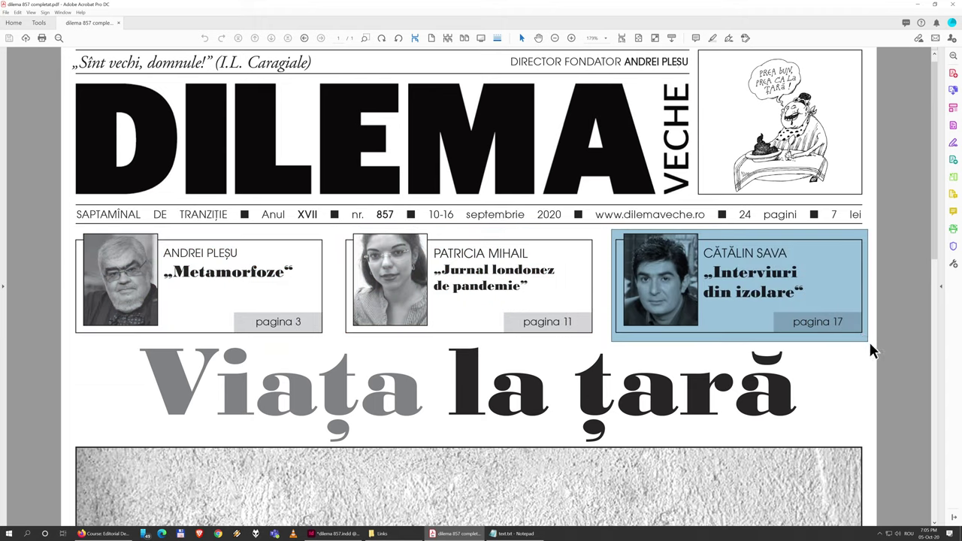
left_click(867, 340)
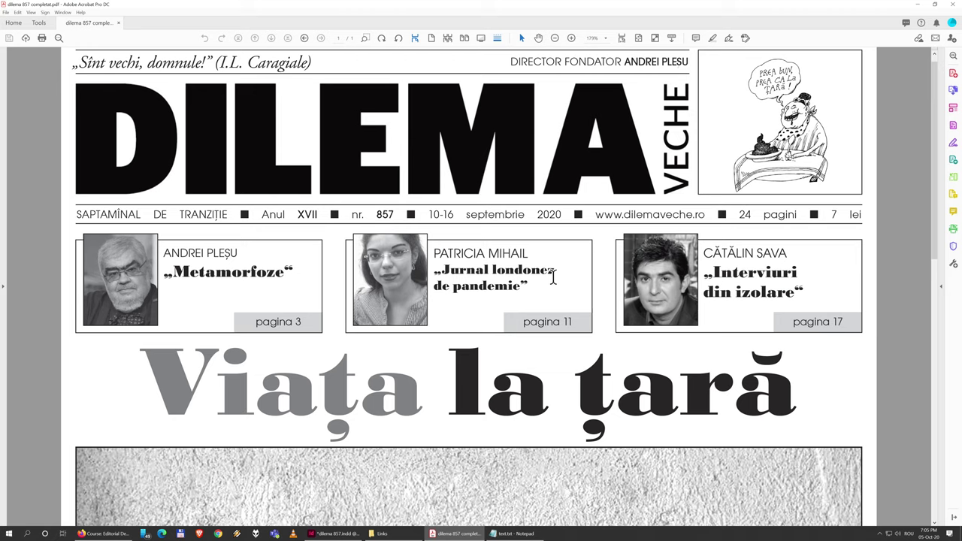
left_click(354, 536)
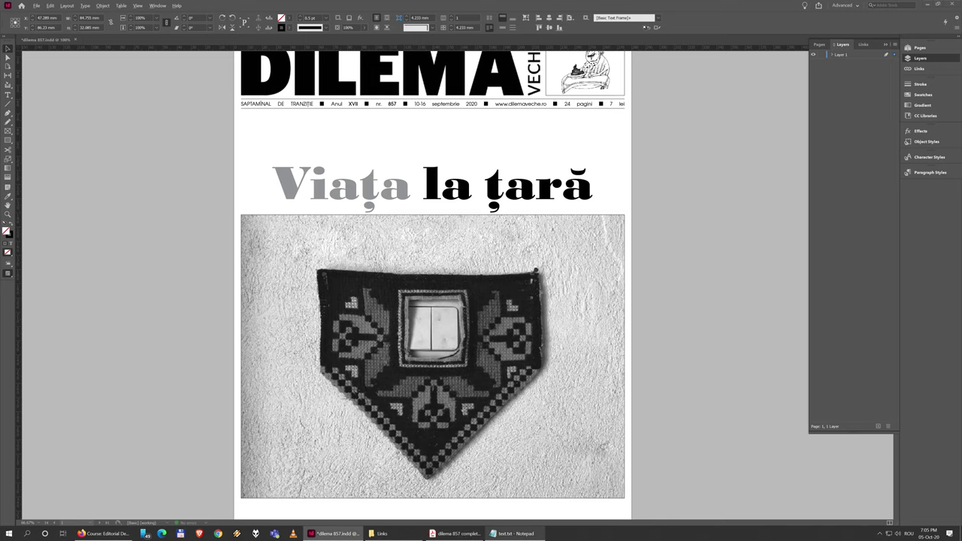
In the reference PDF, inspect the Andrei Pleșu teaser's photo, pagina 3 label, and name and title lines
left_click(455, 534)
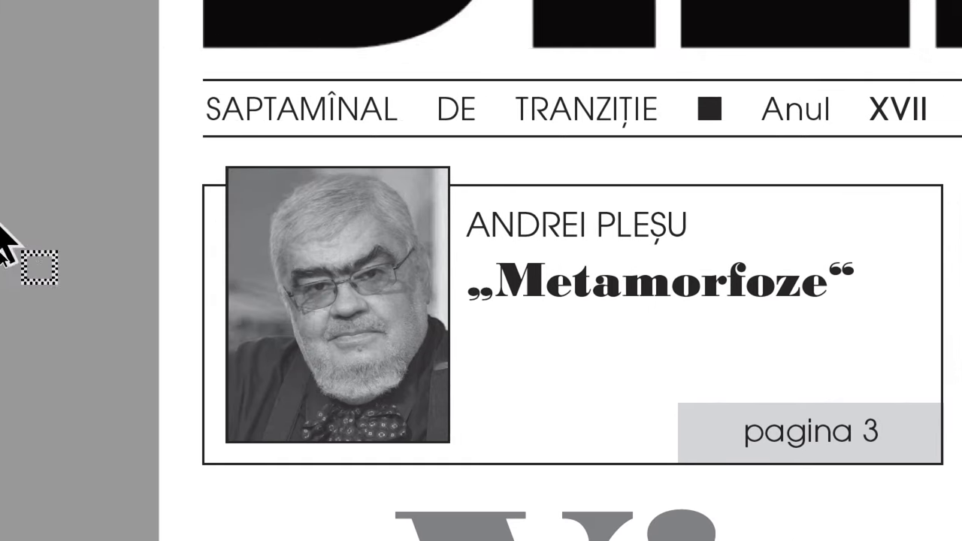
left_click(395, 204)
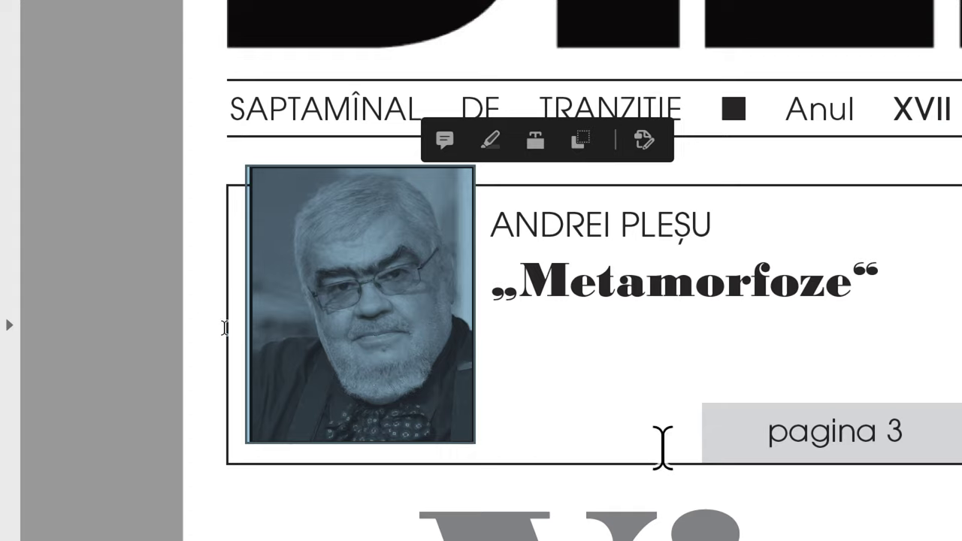
left_click(760, 432)
left_click_drag(796, 428, 902, 420)
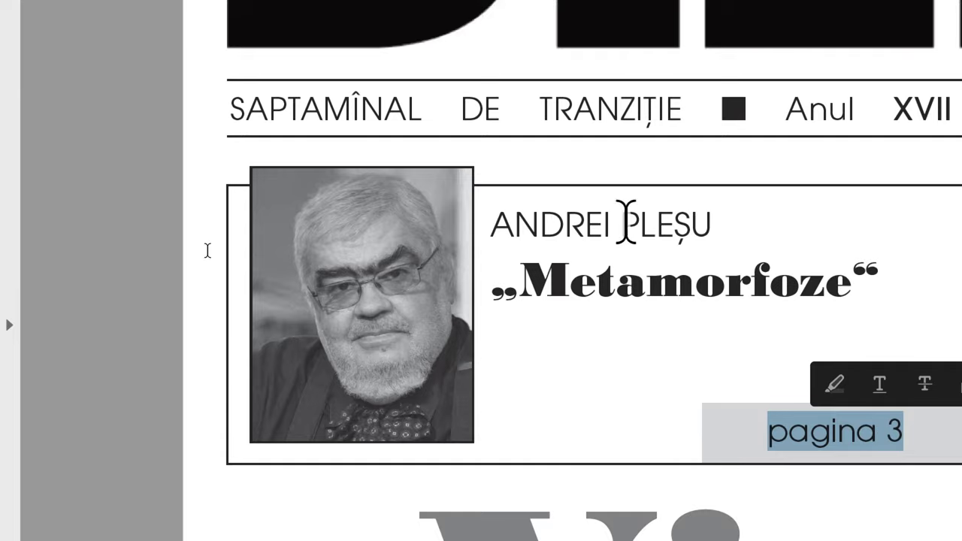
key("Escape")
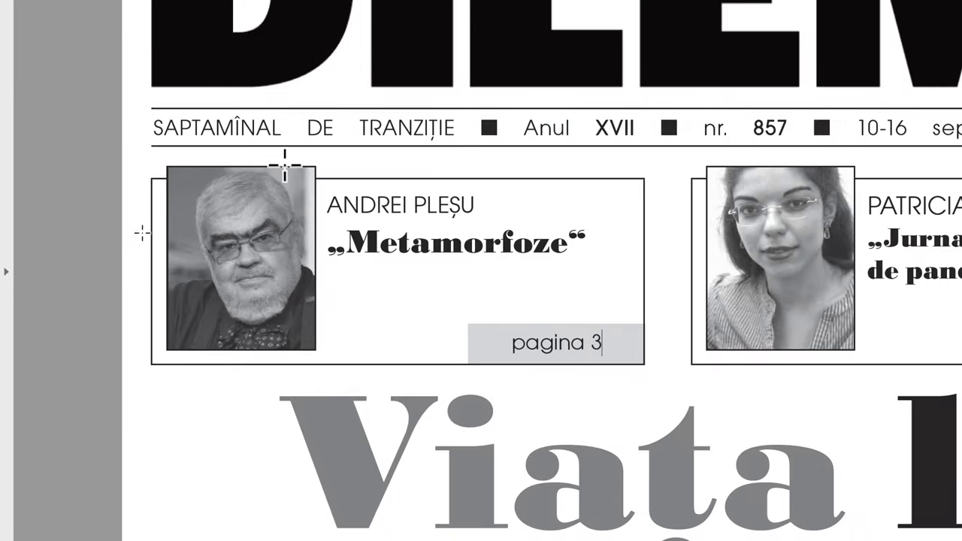
mouse_move(327, 199)
left_mouse_down()
mouse_move(593, 242)
mouse_move(348, 204)
mouse_move(325, 216)
left_mouse_up()
left_click(585, 242)
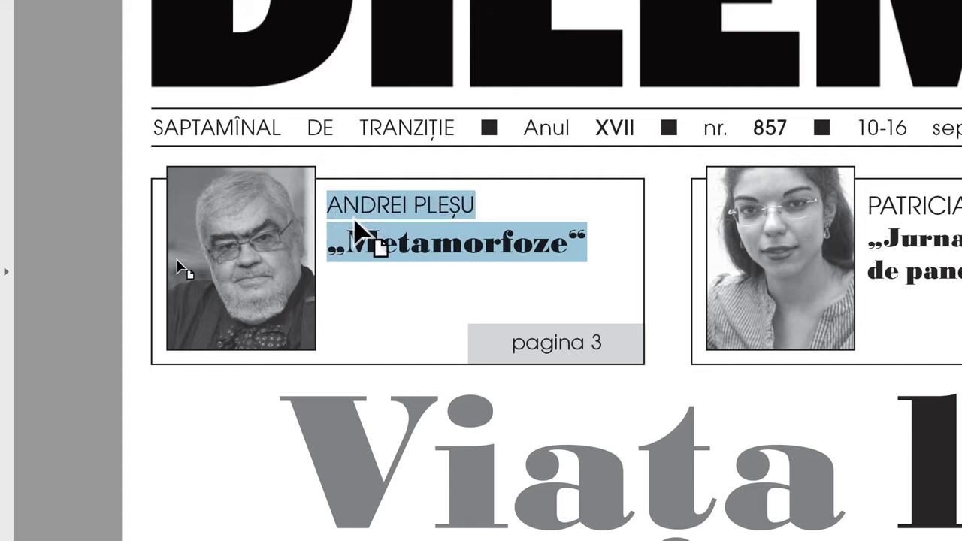
left_click(348, 242)
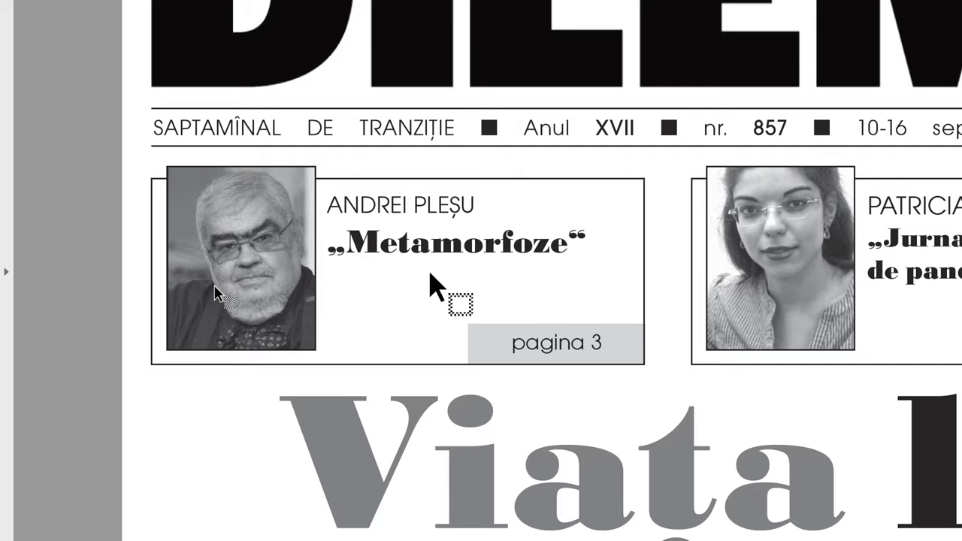
key("super")
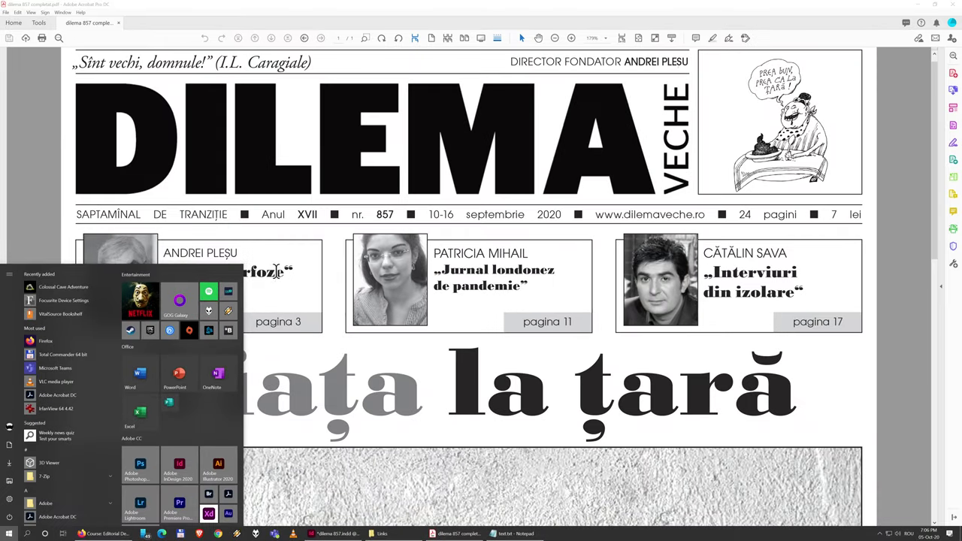
Return to InDesign in Normal screen mode and zoom in on the masthead and title area
left_click(277, 271)
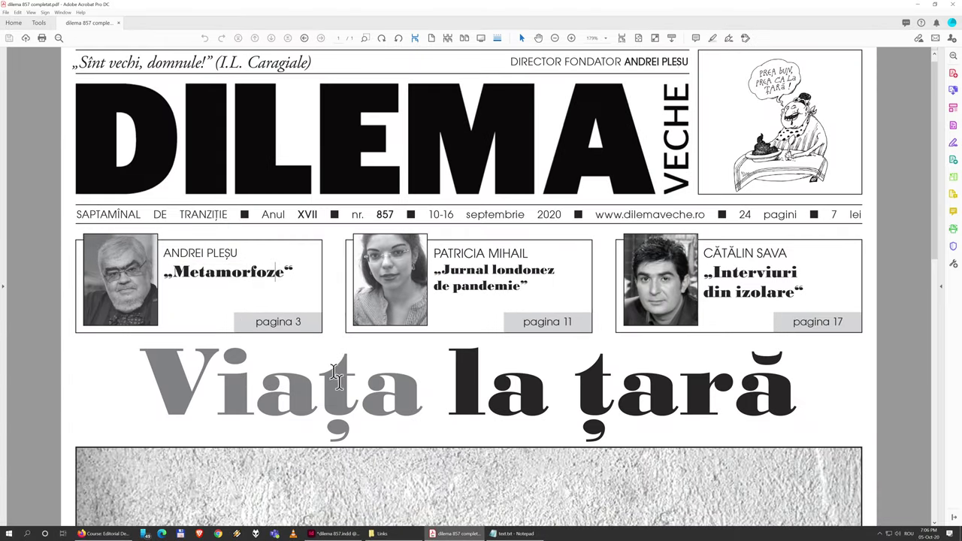
left_click(339, 534)
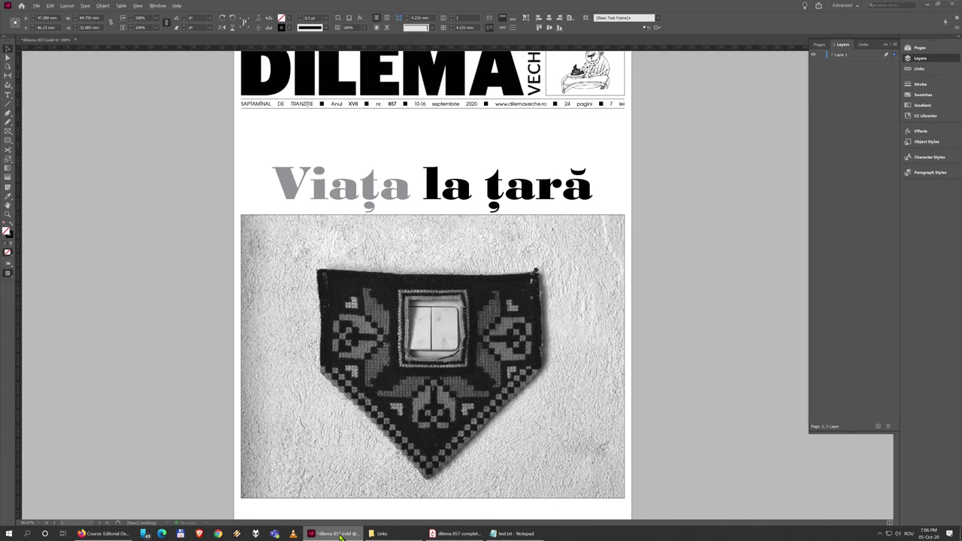
key("w")
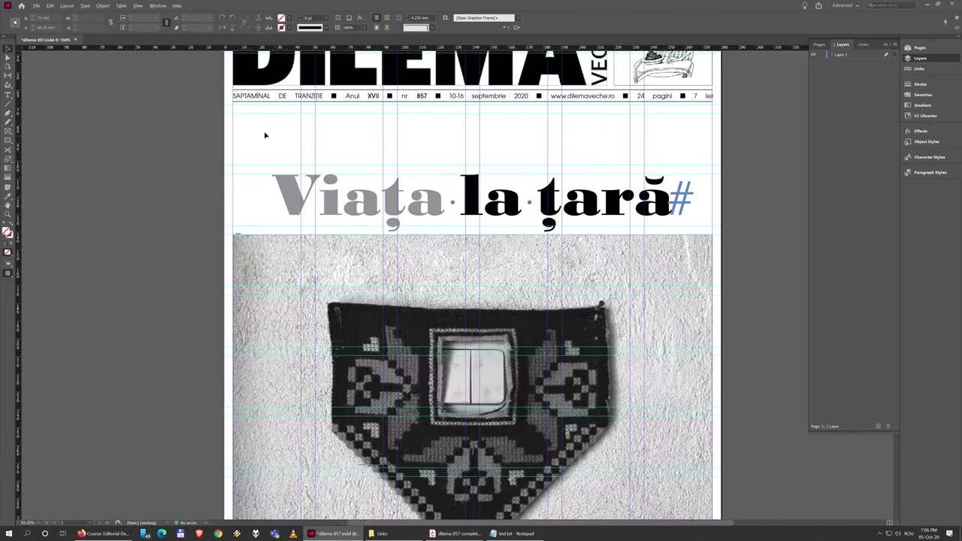
left_click(263, 133)
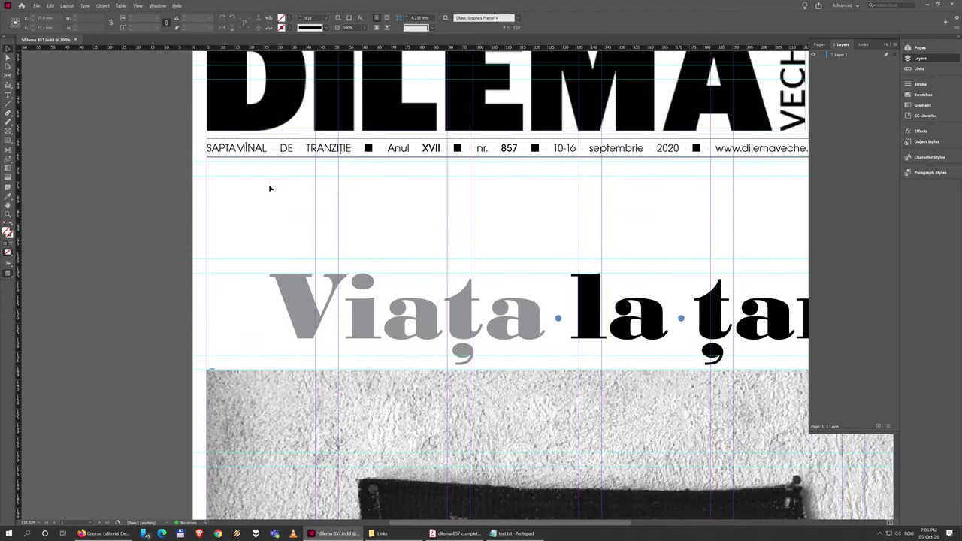
left_click(268, 187)
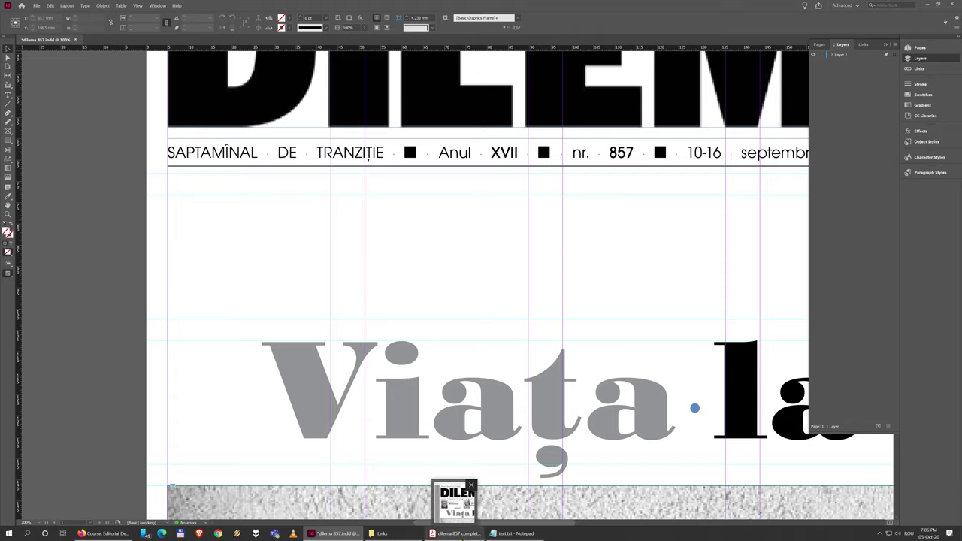
Compare with the reference PDF and check for frames in the empty band below the masthead
left_click(455, 534)
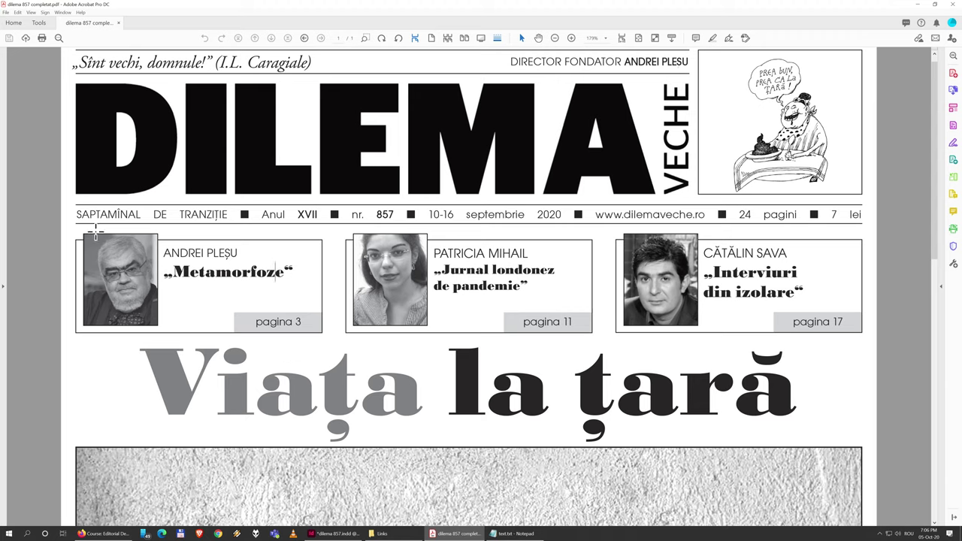
left_click(331, 533)
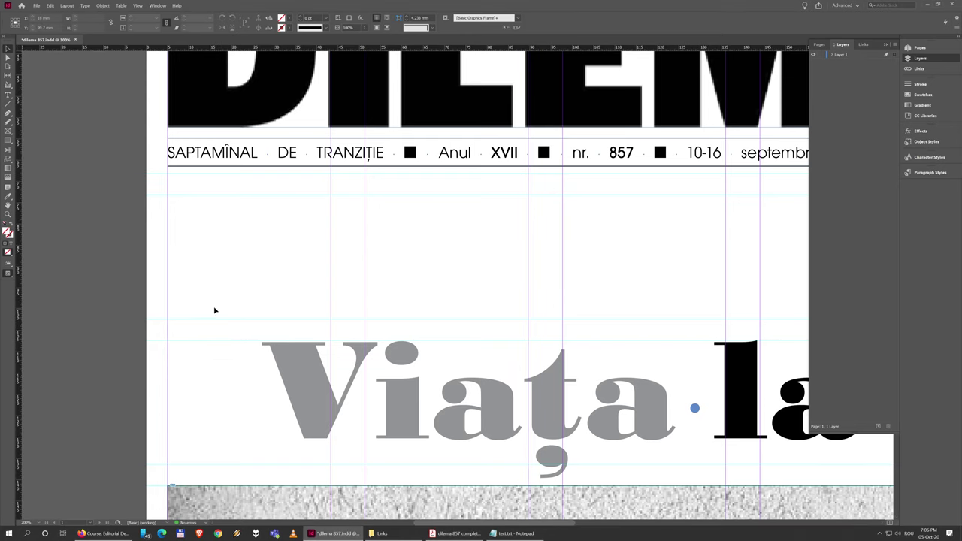
left_click_drag(214, 308, 640, 328)
left_click_drag(219, 171, 339, 180)
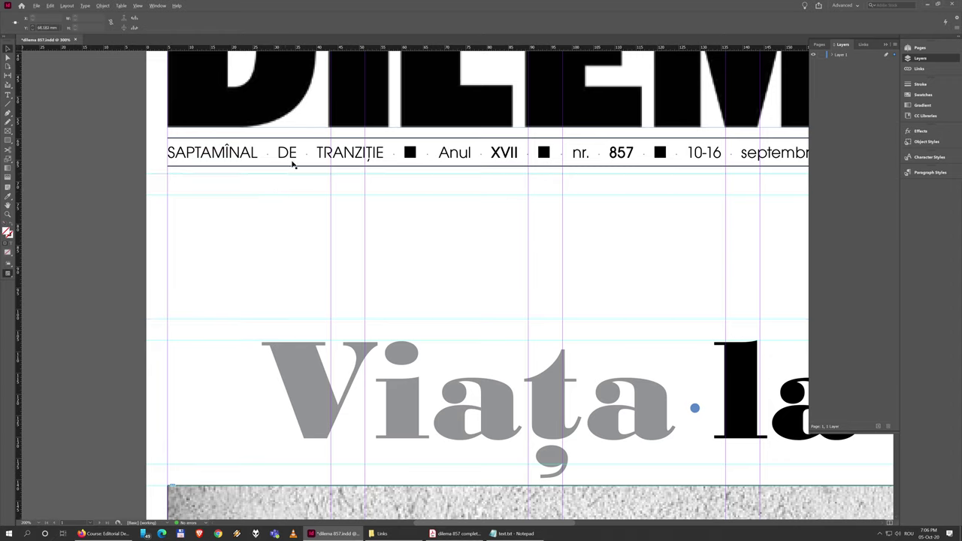
left_click(292, 185)
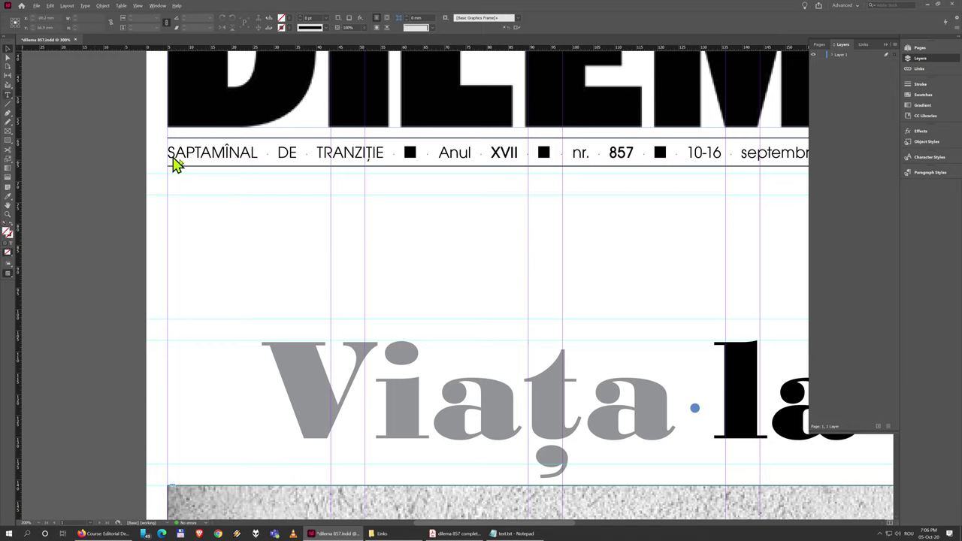
key("t")
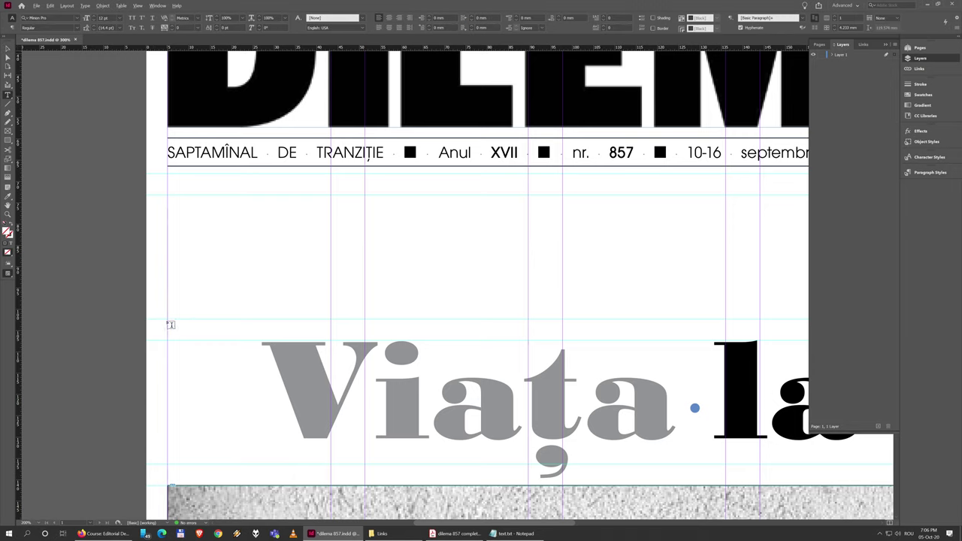
Draw a text frame below the masthead and paste ANDREI PLEȘU „Metamorfoze“ into it from text.txt
left_click_drag(171, 322, 528, 183)
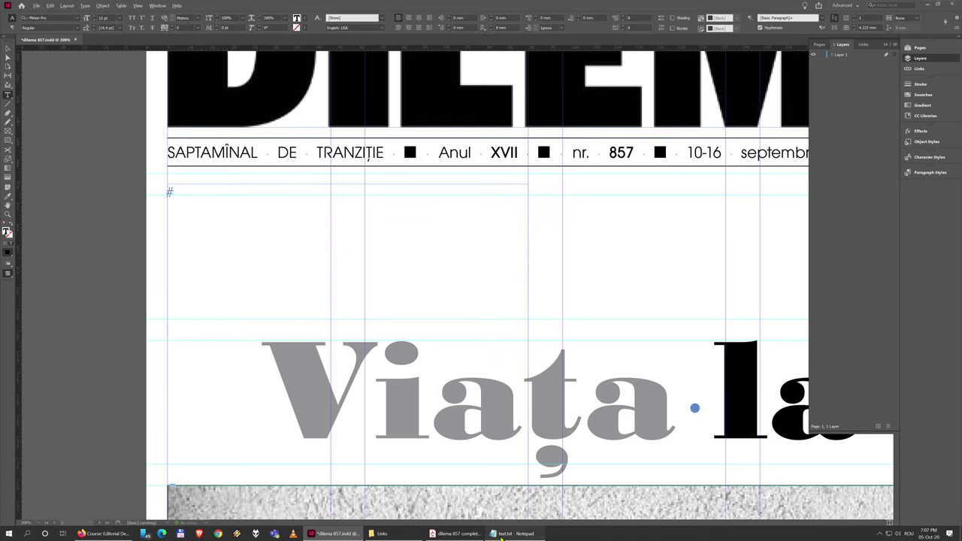
left_click(513, 533)
left_click_drag(318, 228, 225, 221)
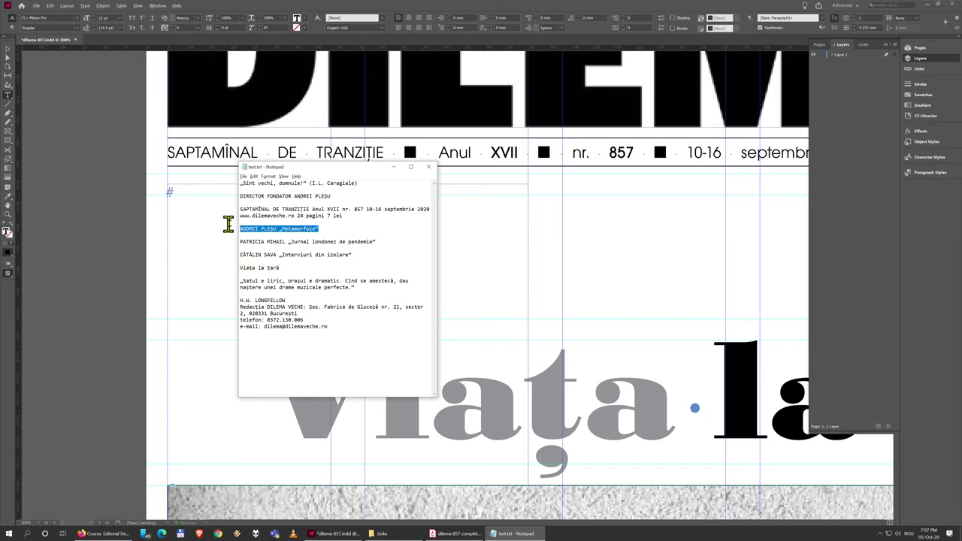
left_click(258, 227)
left_click_drag(321, 229, 238, 227)
key("ctrl+c")
left_click(208, 211)
key("ctrl+v")
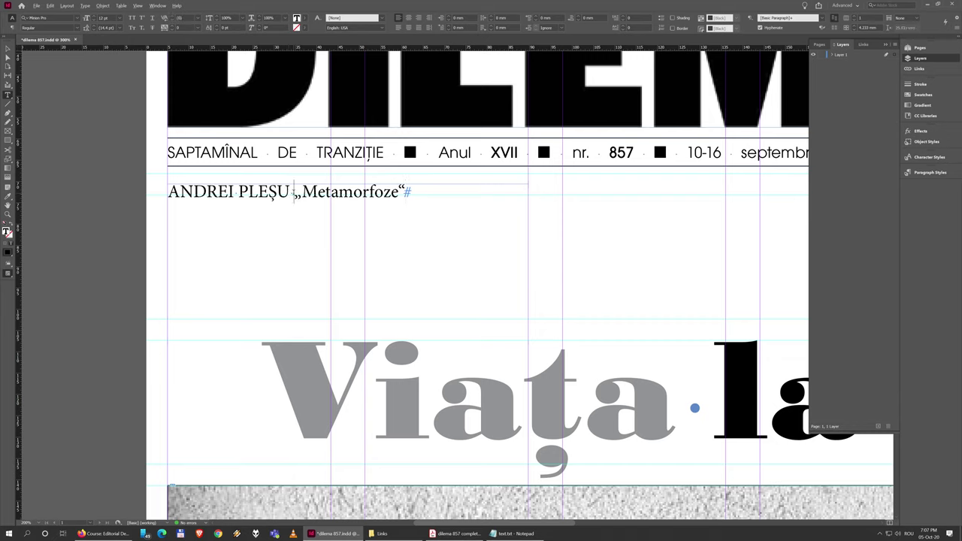
Move „Metamorfoze“ onto its own line and set ANDREI PLEȘU in AvantGardEFNormal Regular
key("Return")
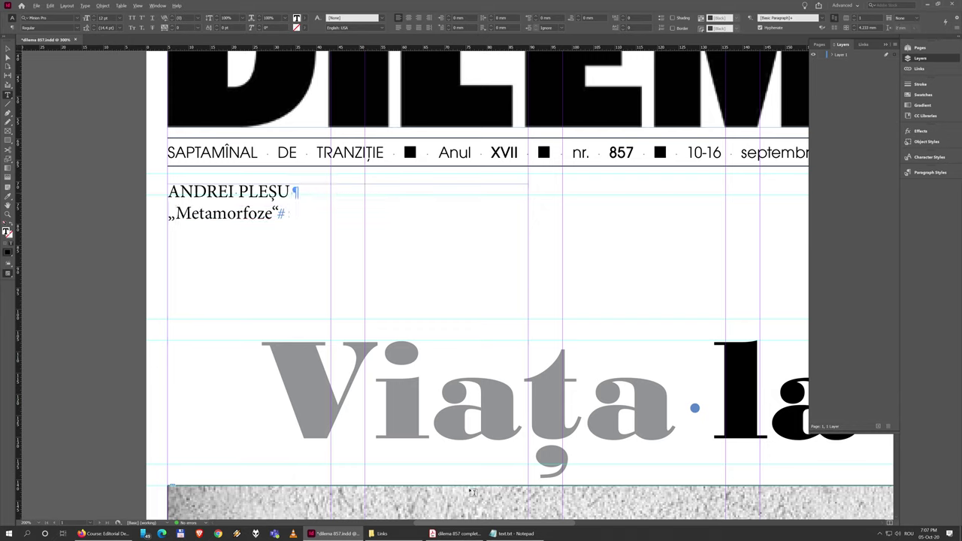
left_click_drag(289, 191, 151, 194)
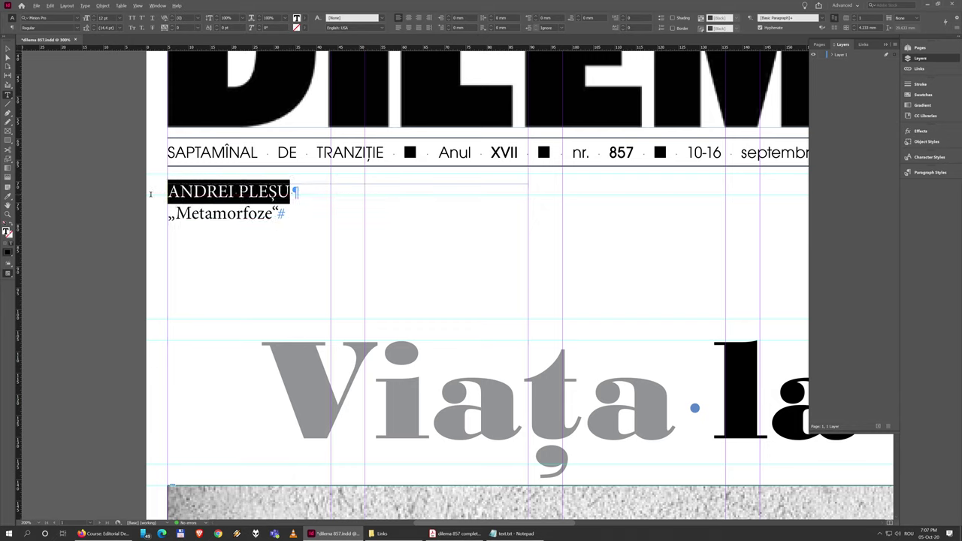
left_click(60, 16)
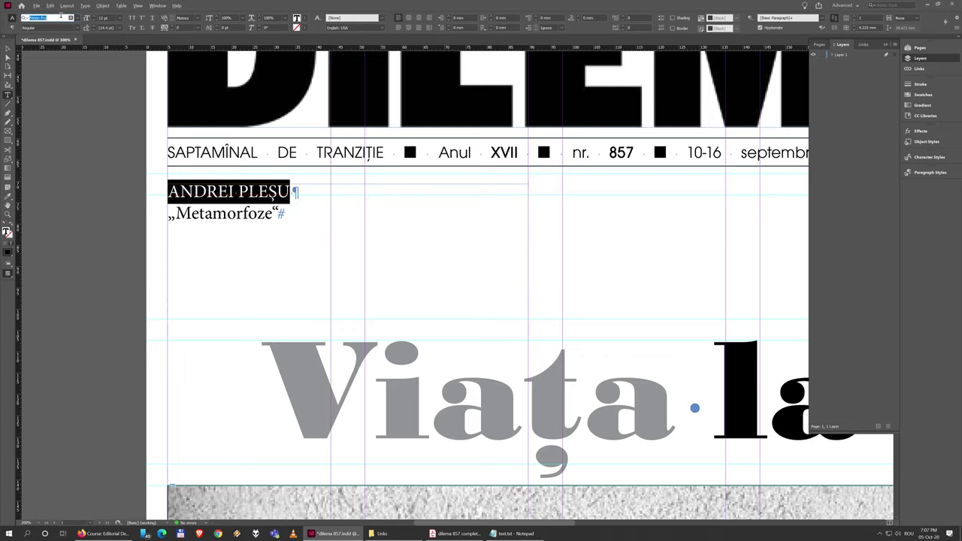
type("Aven")
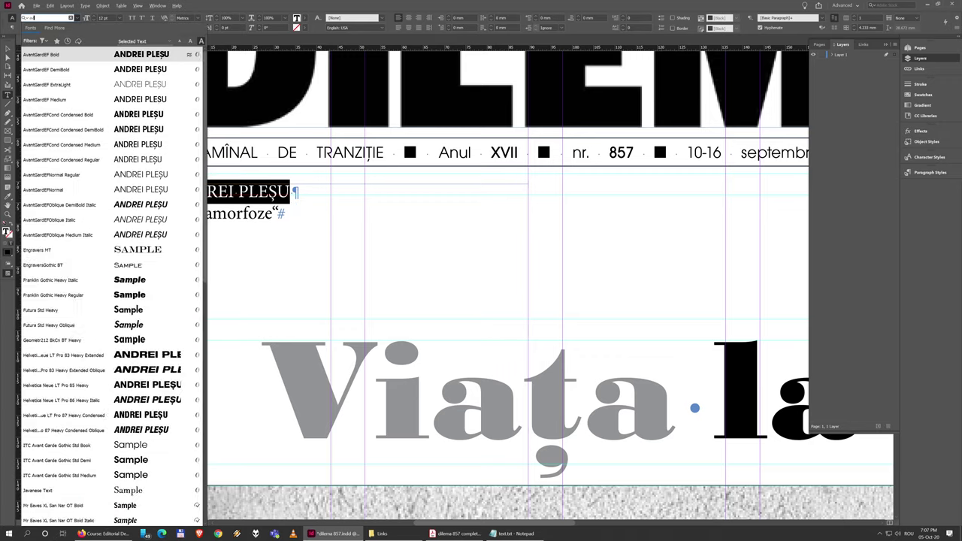
key("BackSpace")
key("BackSpace")
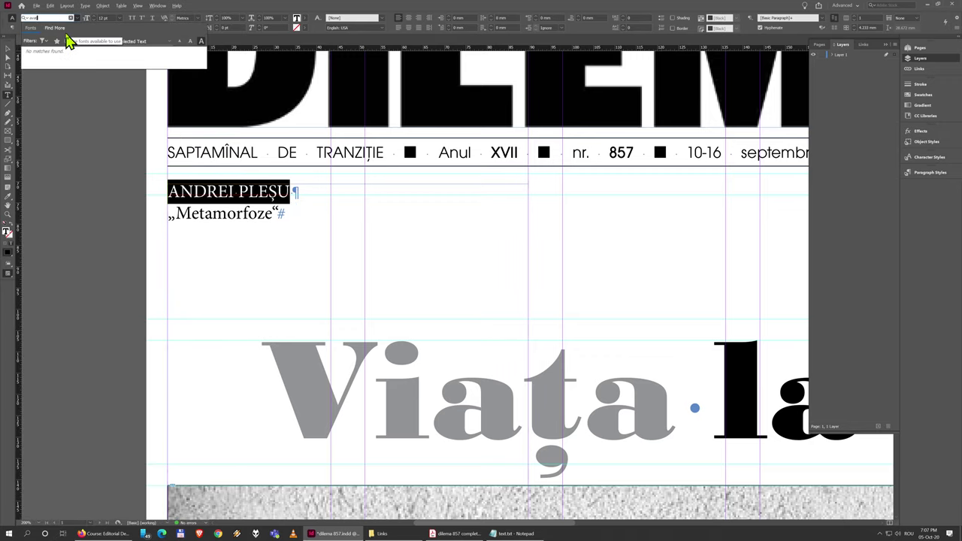
type("ant")
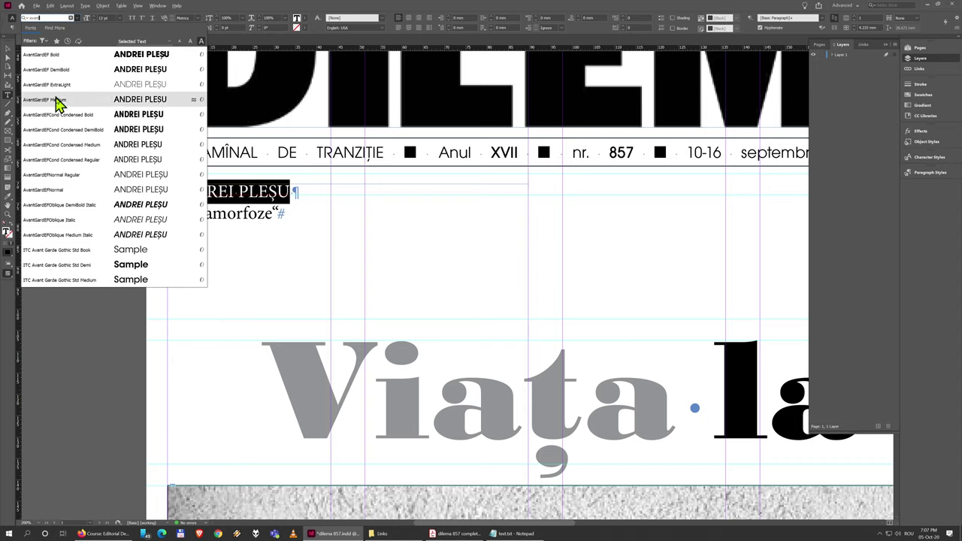
left_click(83, 196)
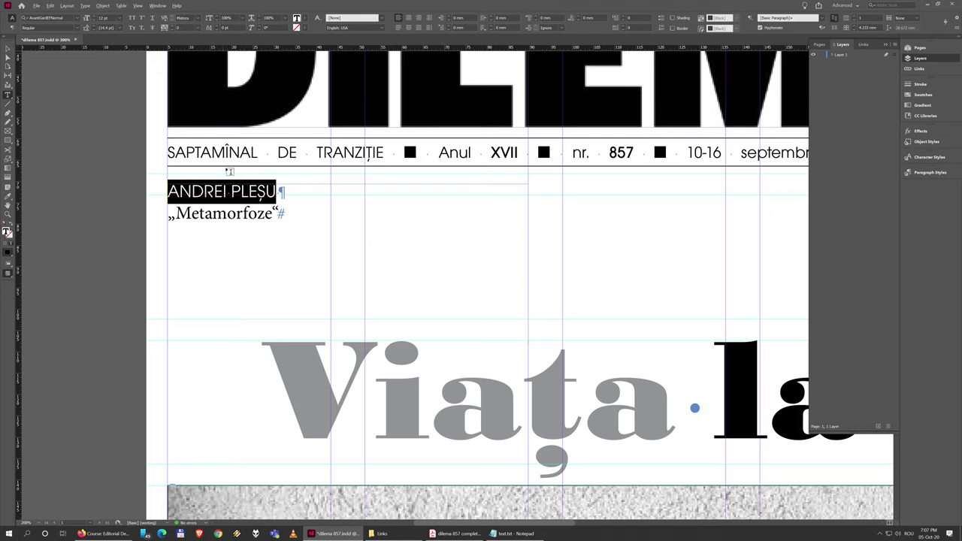
Set the „Metamorfoze“ line to Bodoni URW Wide Extra Bold at 16 pt
left_click_drag(278, 211, 167, 209)
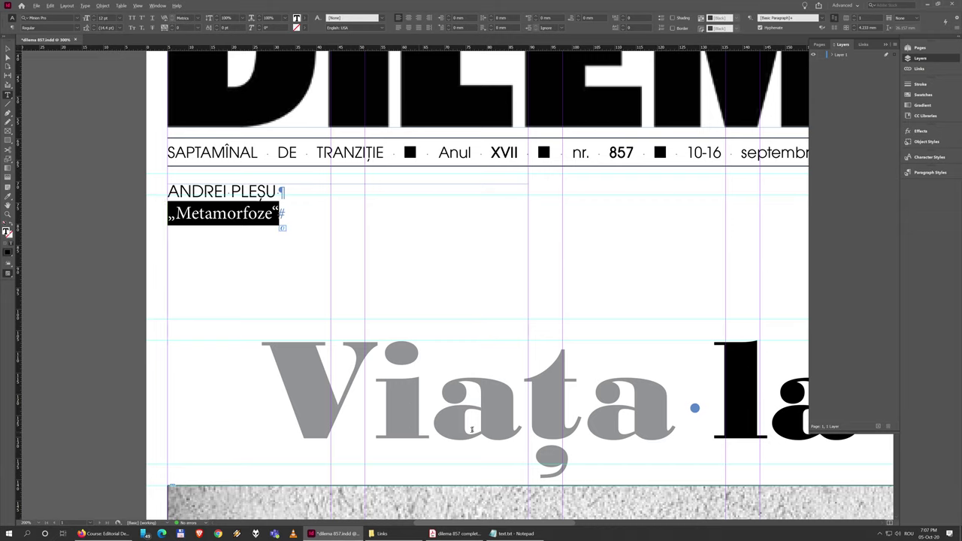
left_click(49, 17)
type("bodoni")
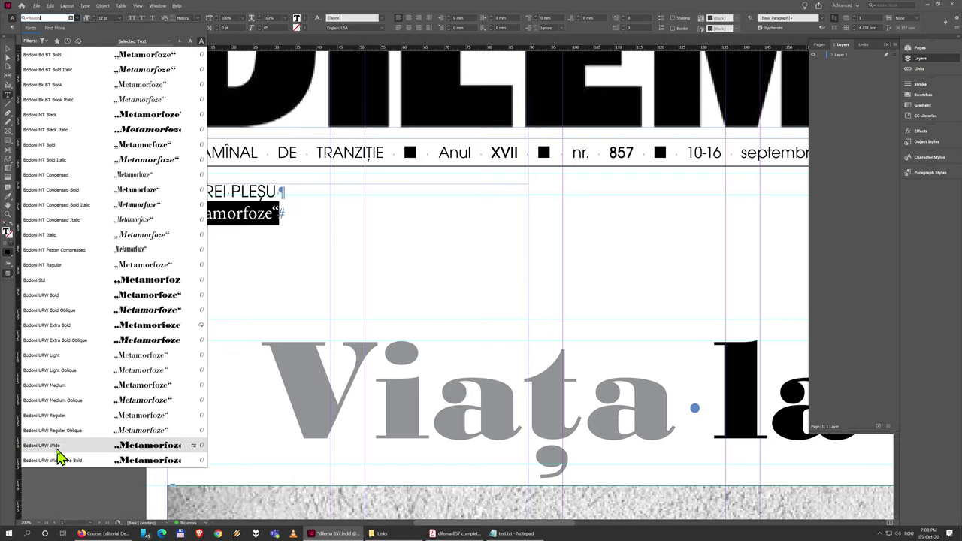
left_click(83, 462)
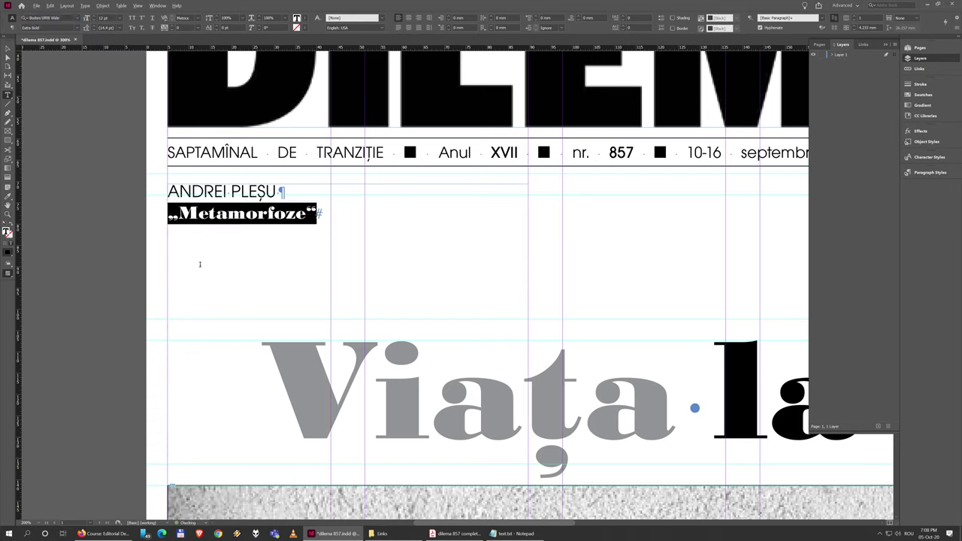
left_click(109, 18)
type("16")
key("Return")
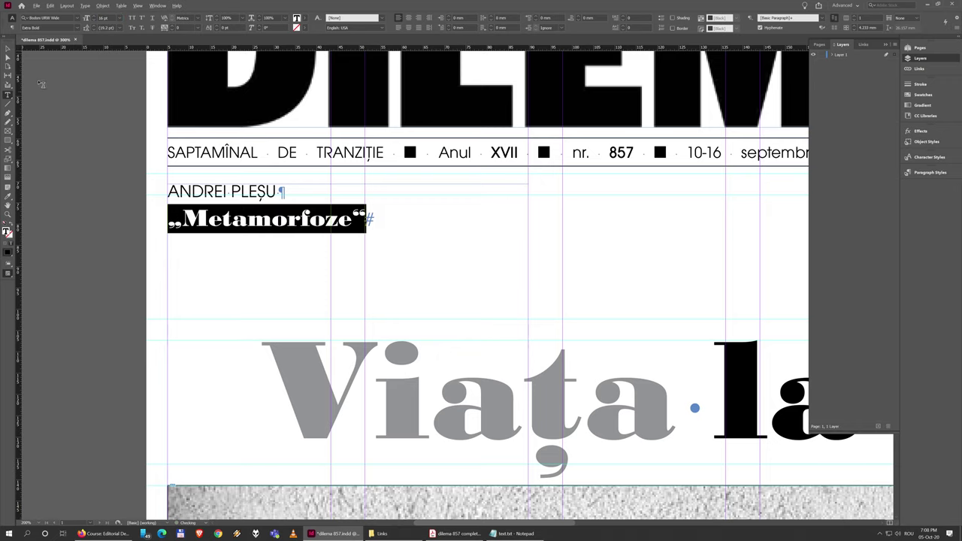
left_click(7, 49)
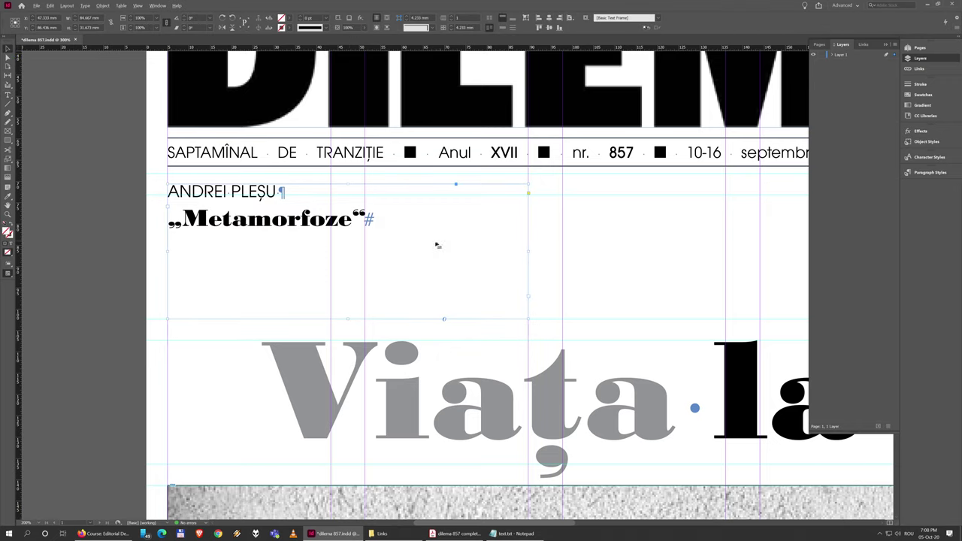
Give the author-and-title text frame a 0.5 pt stroke and check it in Preview mode
key("w")
left_click(125, 234)
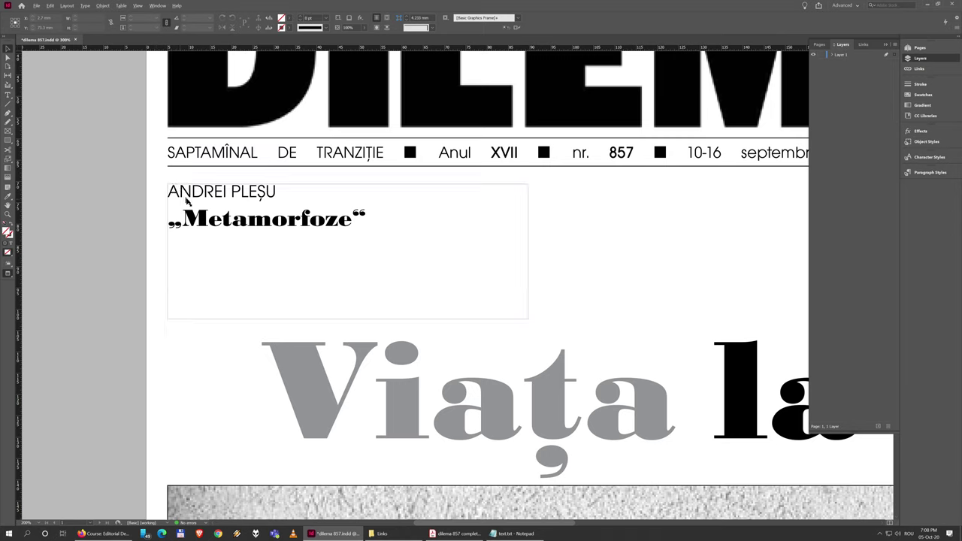
key("w")
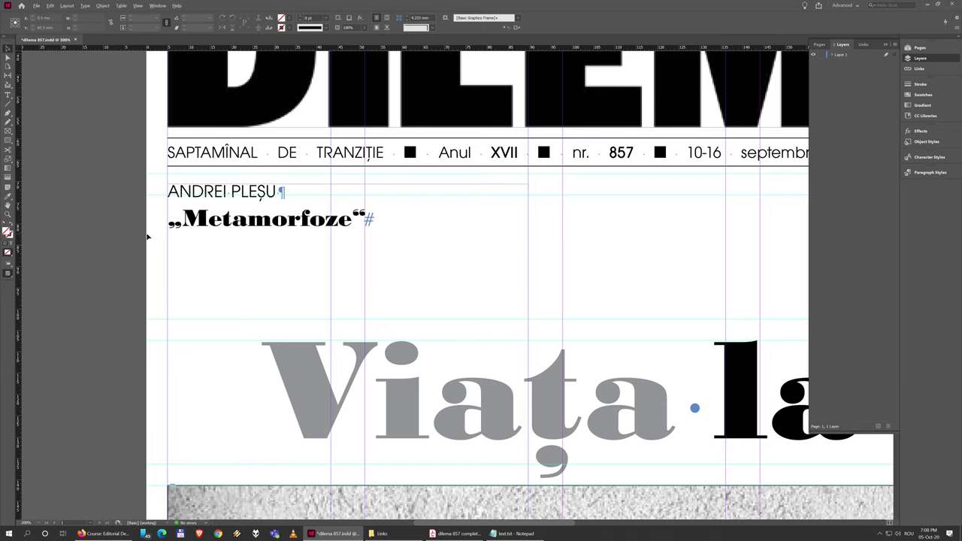
left_click(258, 261)
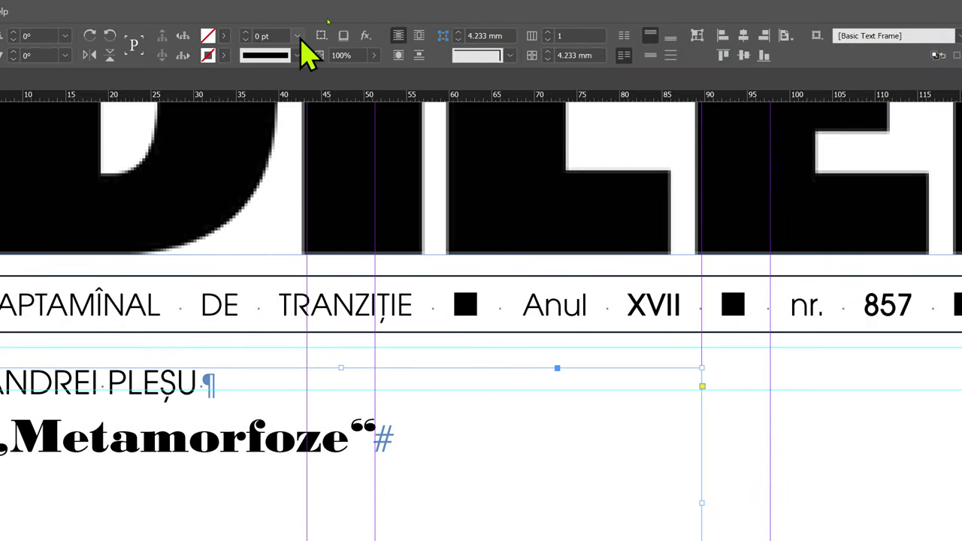
left_click(299, 38)
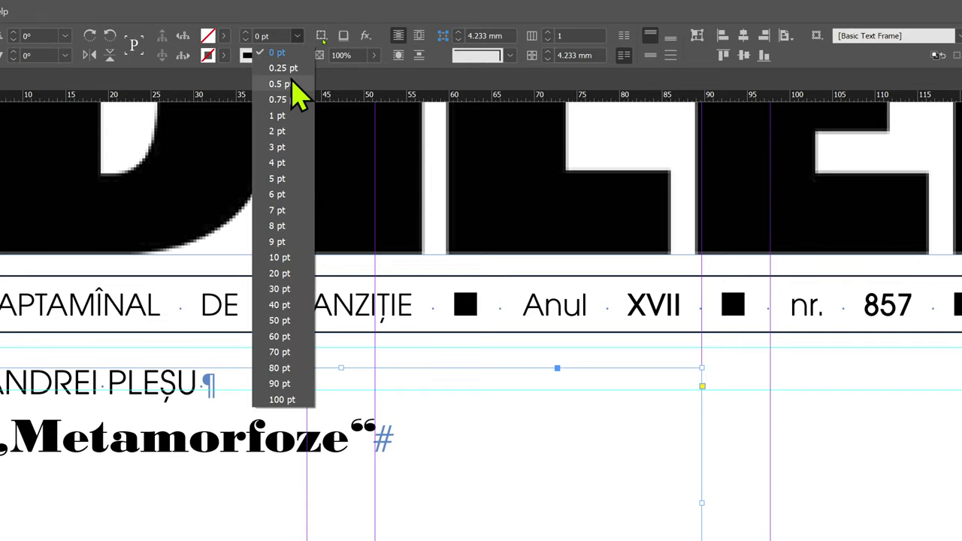
left_click(291, 84)
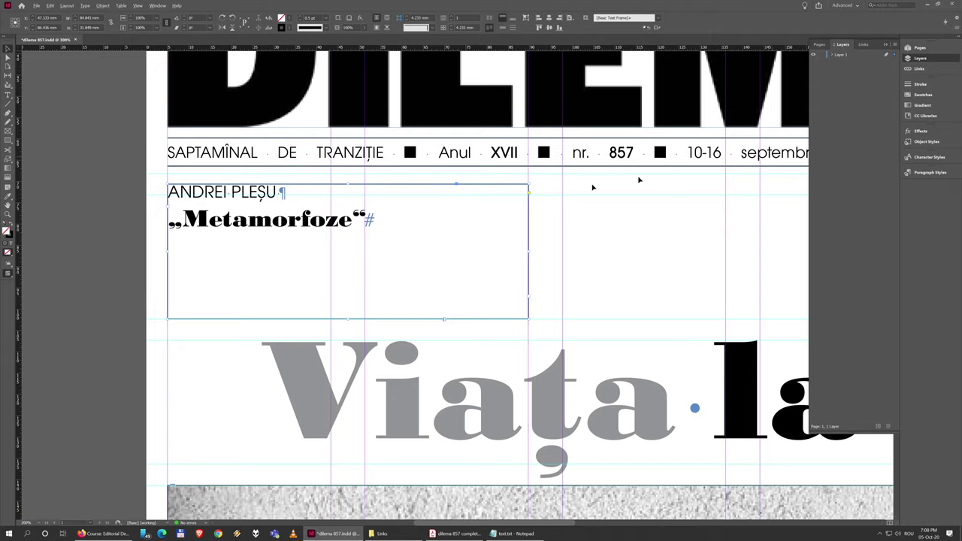
left_click(556, 242)
key("w")
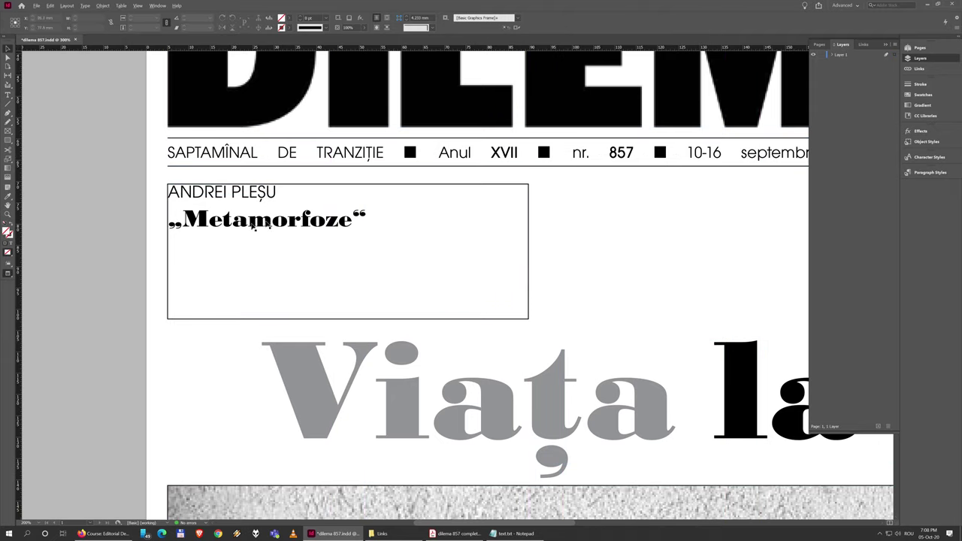
scroll(126, 181, "up", 5)
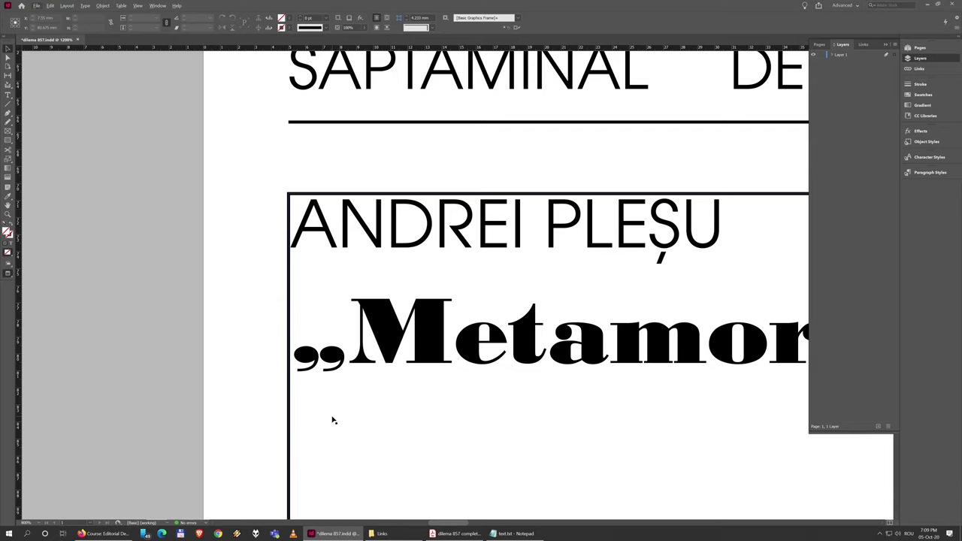
left_click(455, 534)
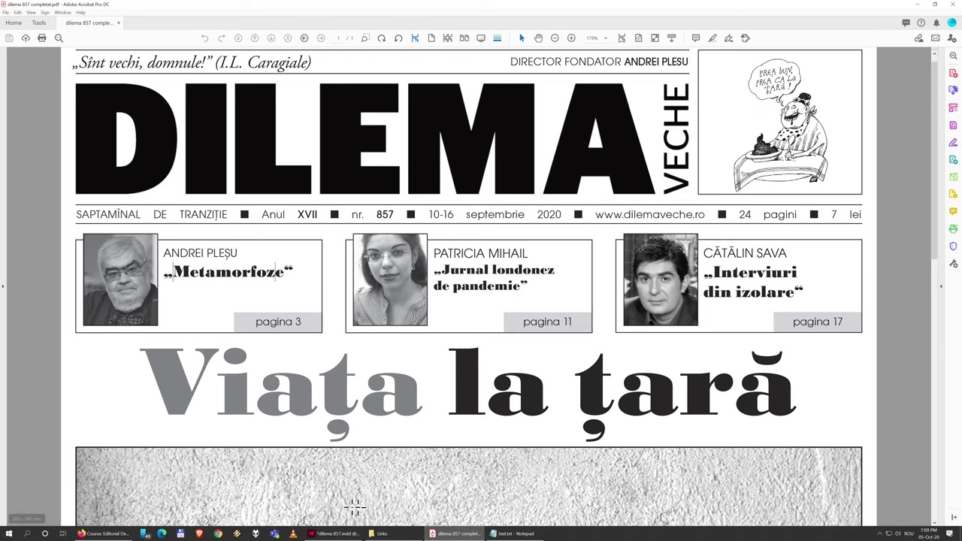
mouse_move(402, 535)
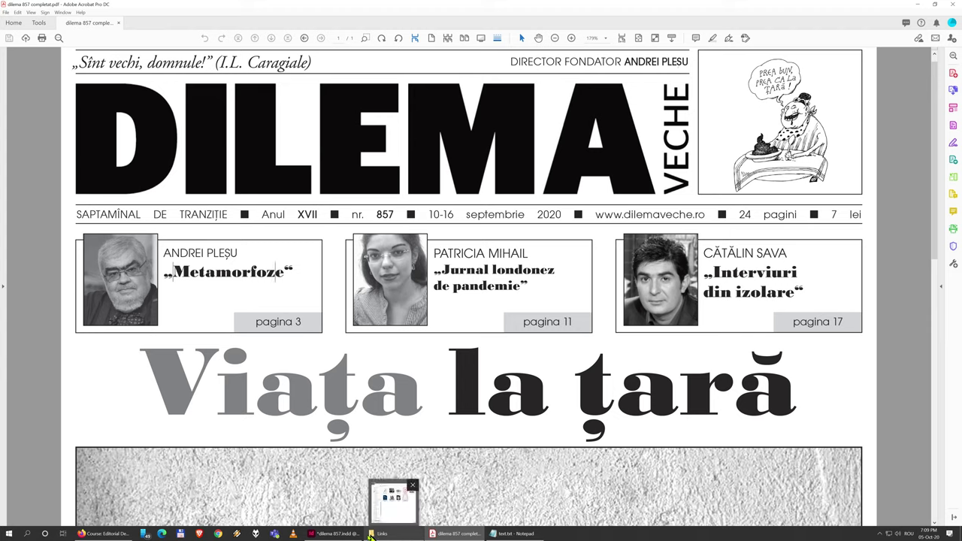
left_click(335, 533)
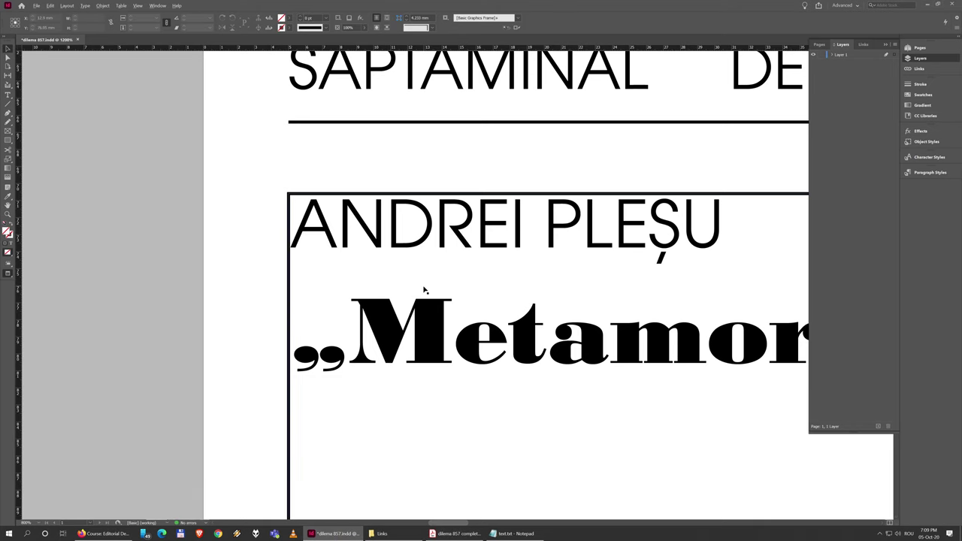
scroll(424, 290, "down", 2)
left_click_drag(663, 329, 393, 295)
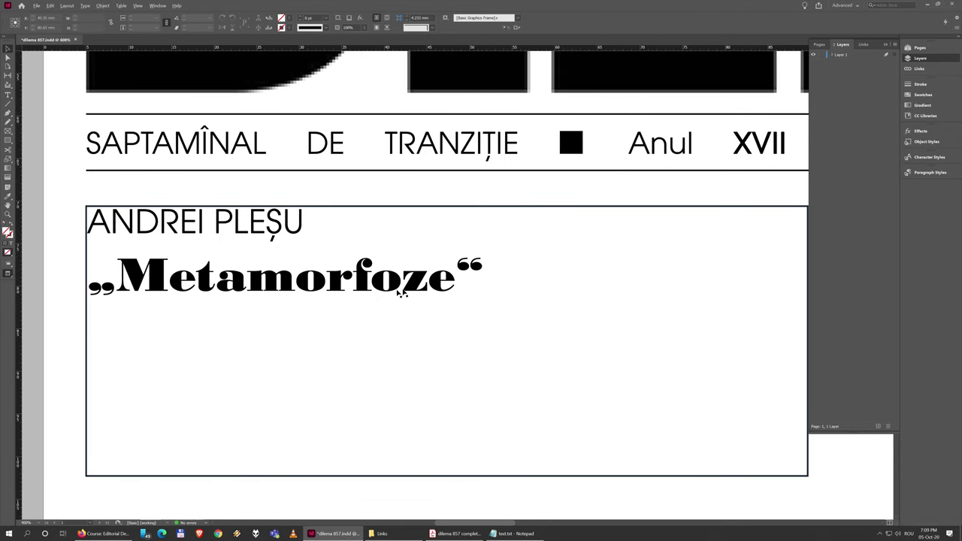
scroll(432, 287, "down", 2)
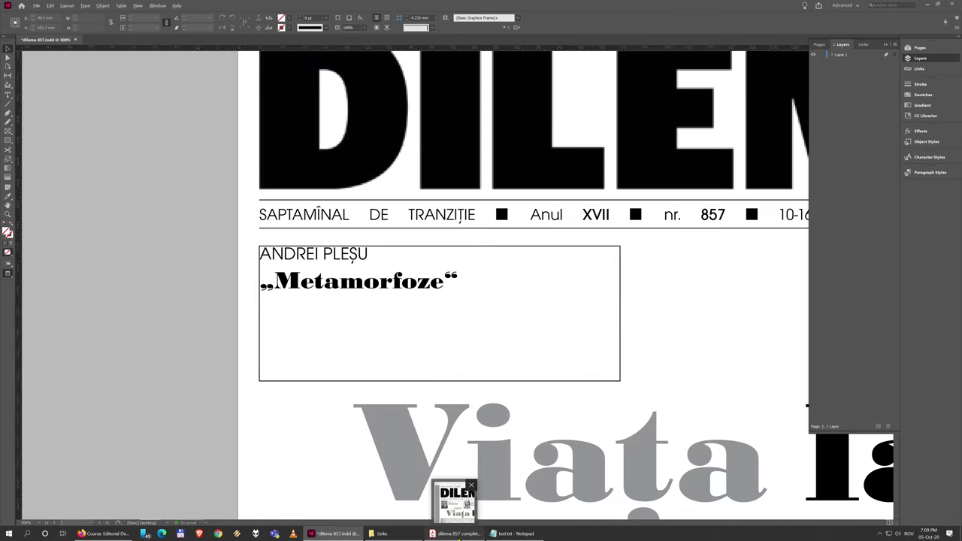
left_click(457, 533)
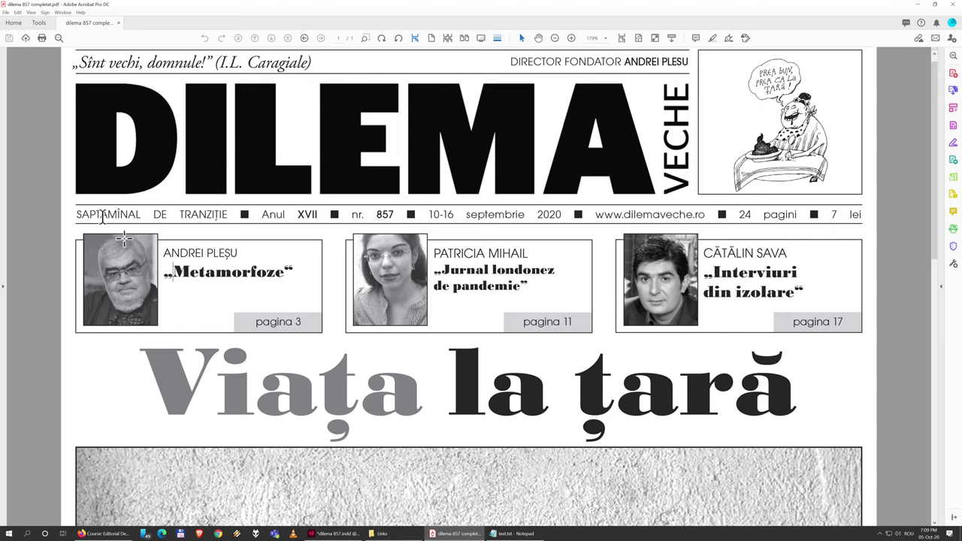
left_click(334, 534)
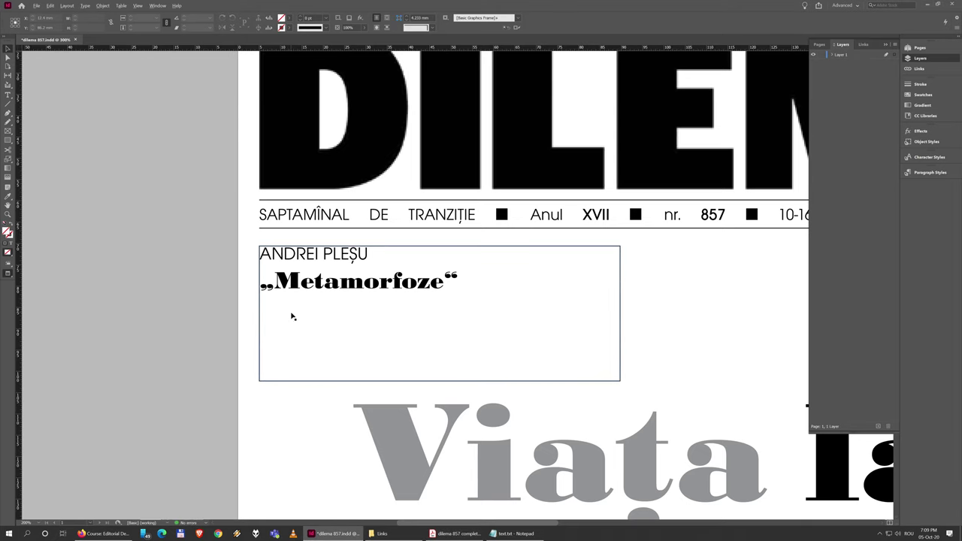
left_click(370, 263)
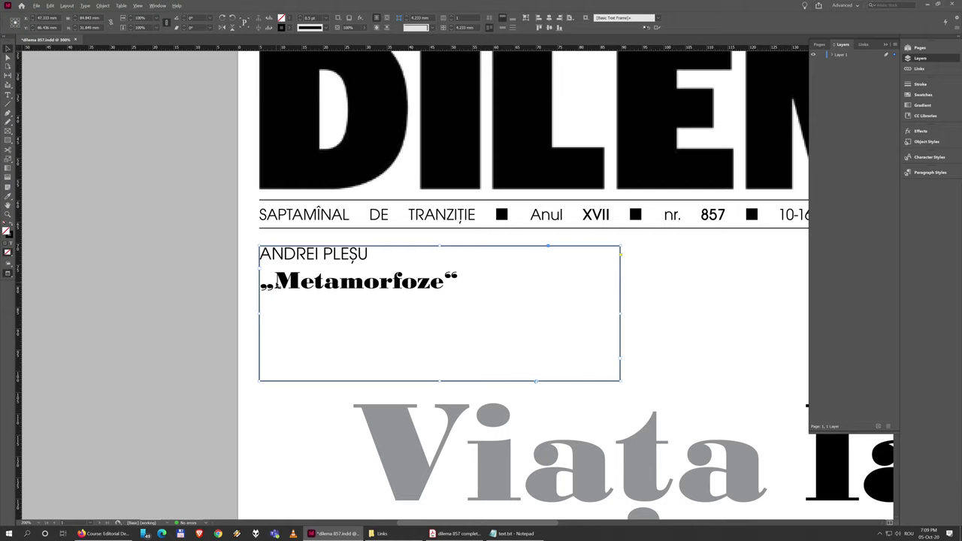
Open Text Frame Options for the teaser frame and set the Left inset to 30 mm
right_click(477, 279)
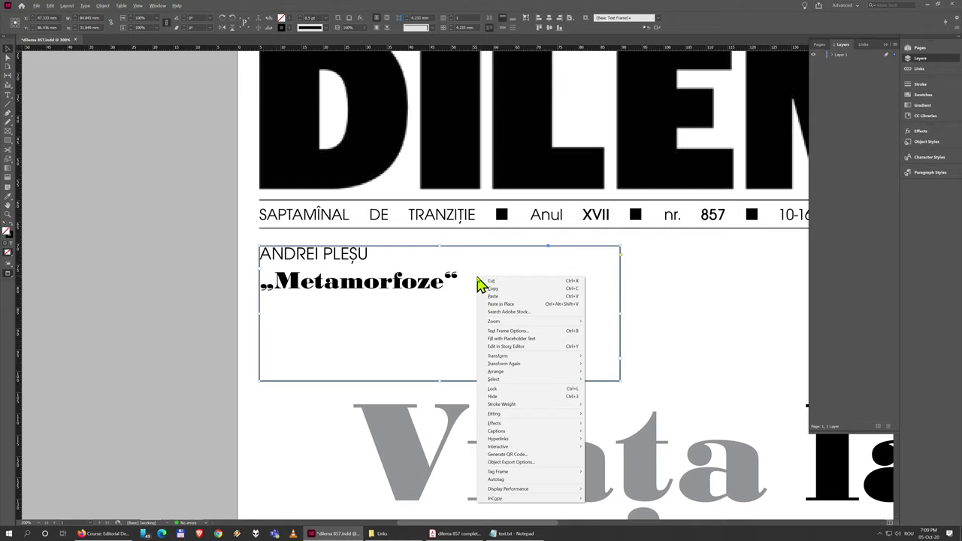
left_click(542, 332)
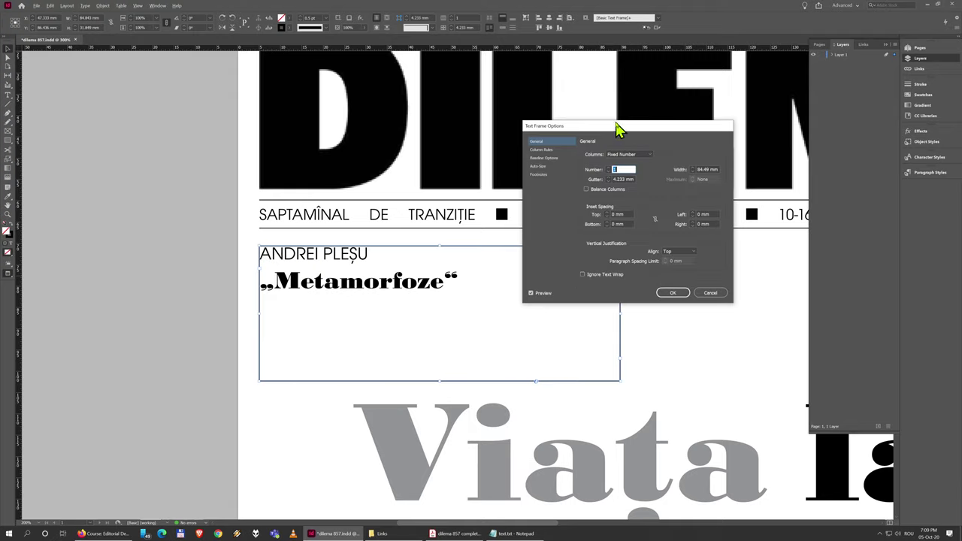
left_click_drag(616, 128, 529, 166)
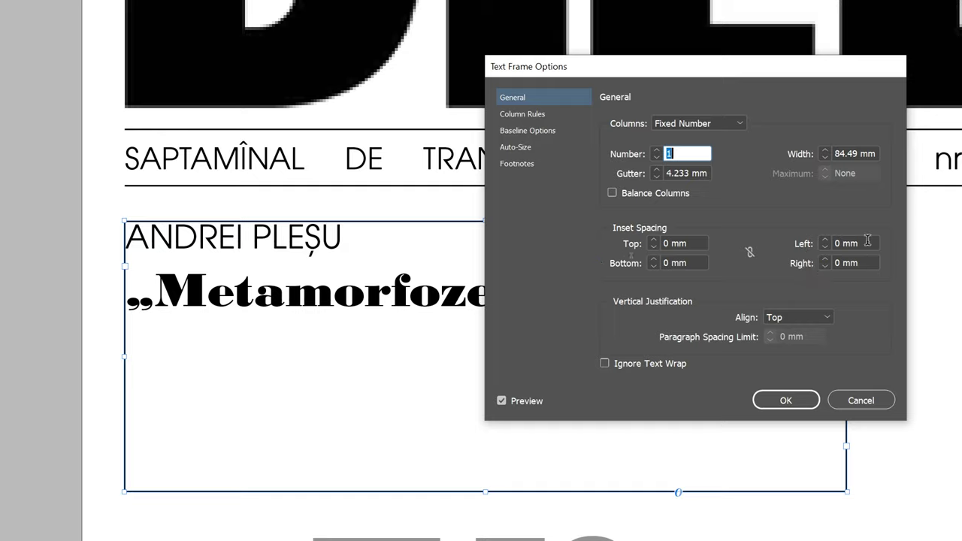
left_click(824, 242)
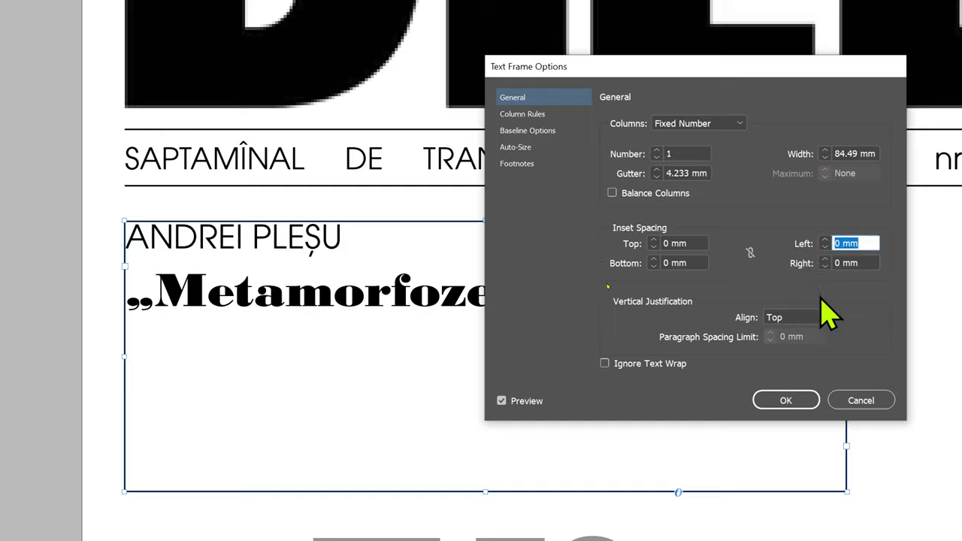
type("30")
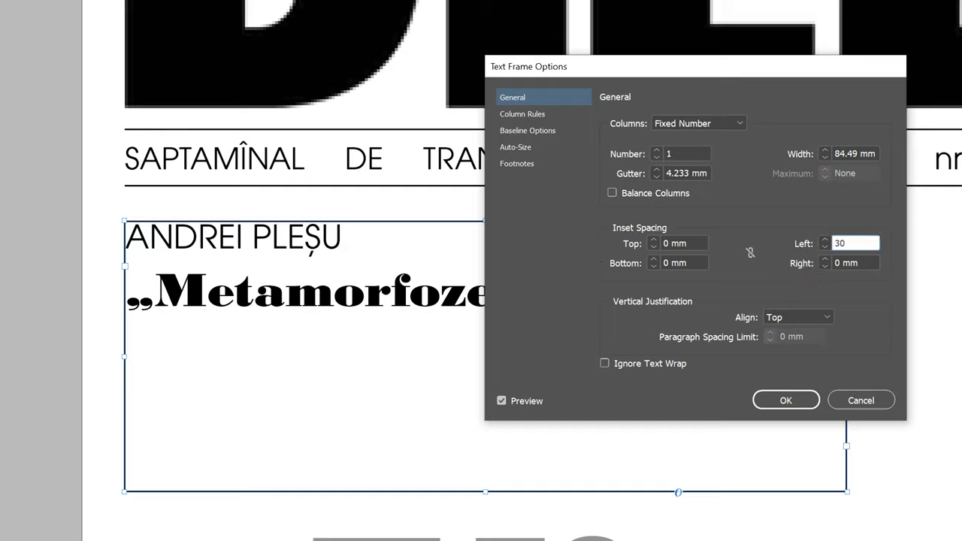
key("Tab")
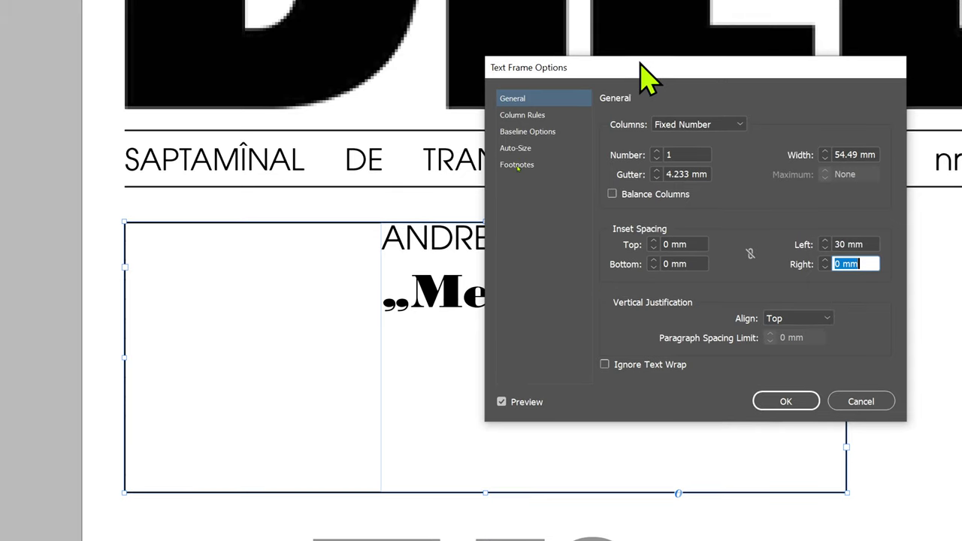
Set the Top inset to 3 mm, check the preview, and confirm the insets
left_click_drag(645, 75, 740, 91)
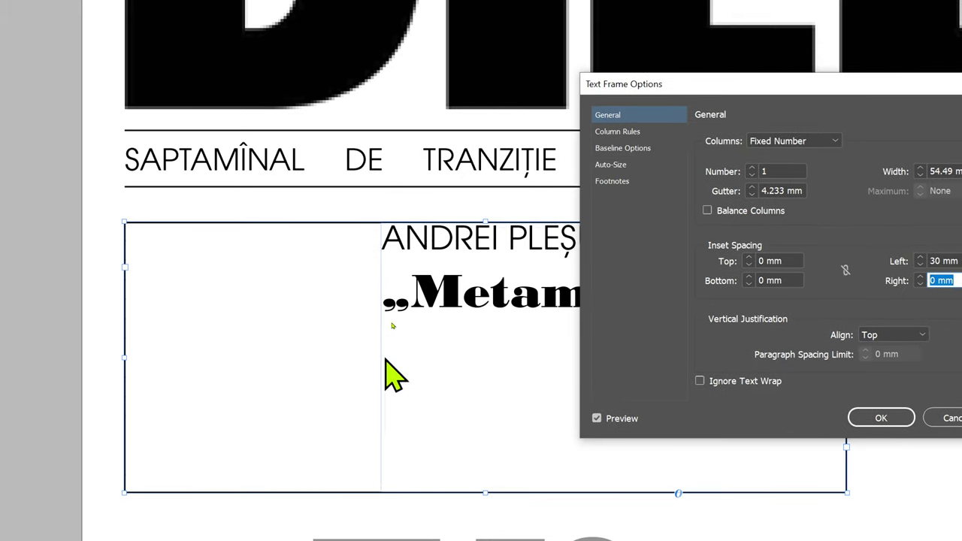
left_click_drag(718, 91, 692, 161)
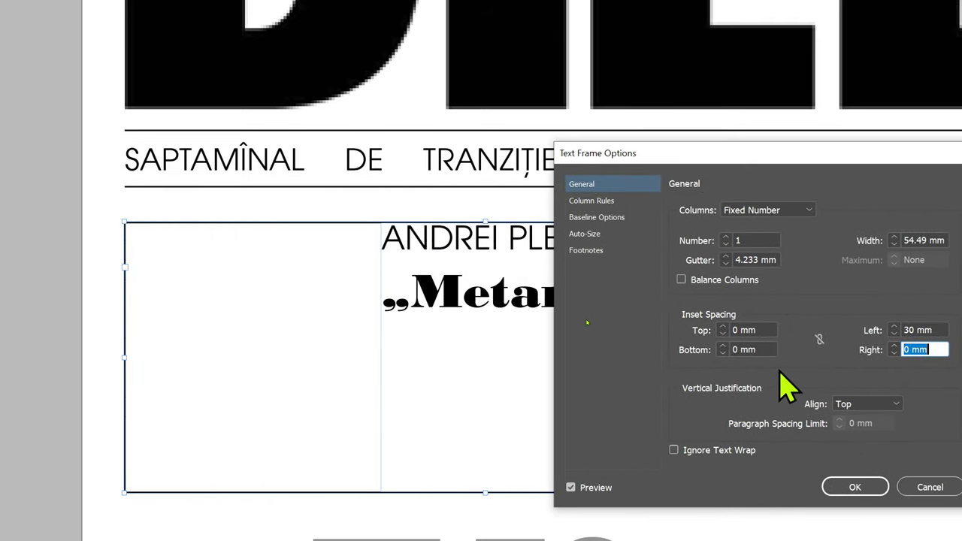
left_click(699, 336)
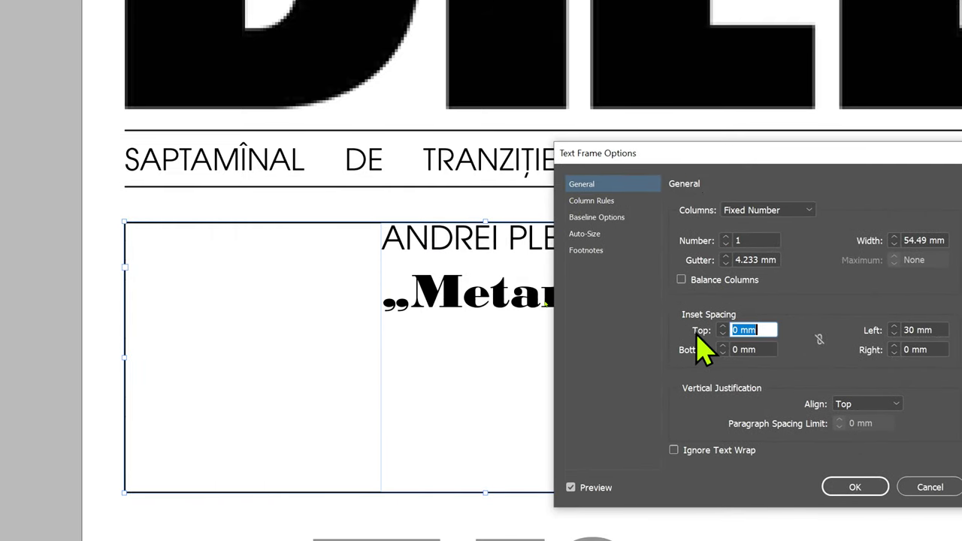
type("3")
key("Tab")
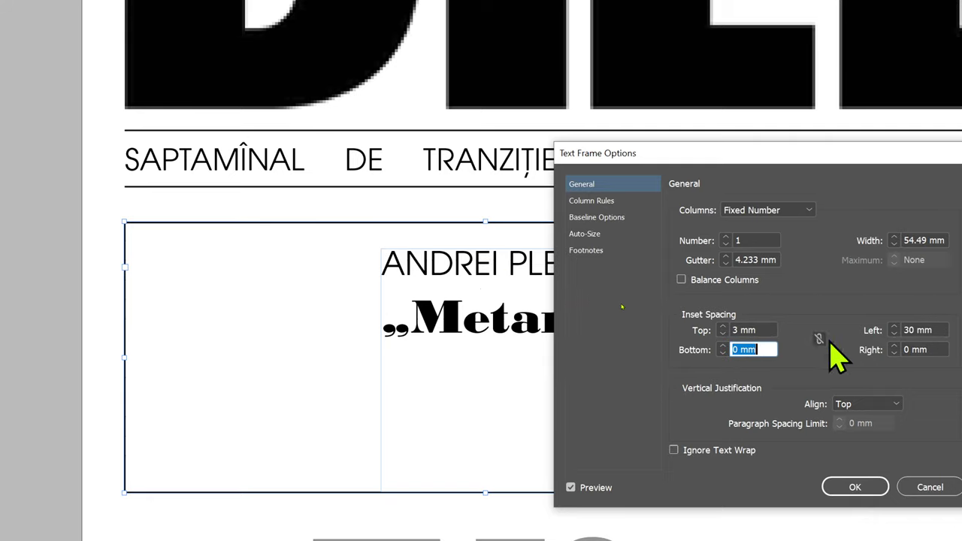
left_click(571, 488)
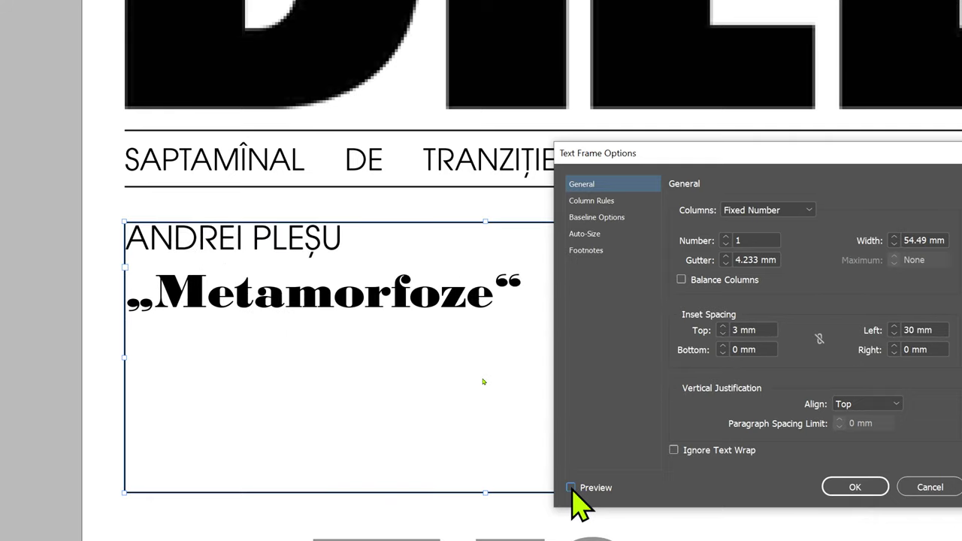
left_click(570, 488)
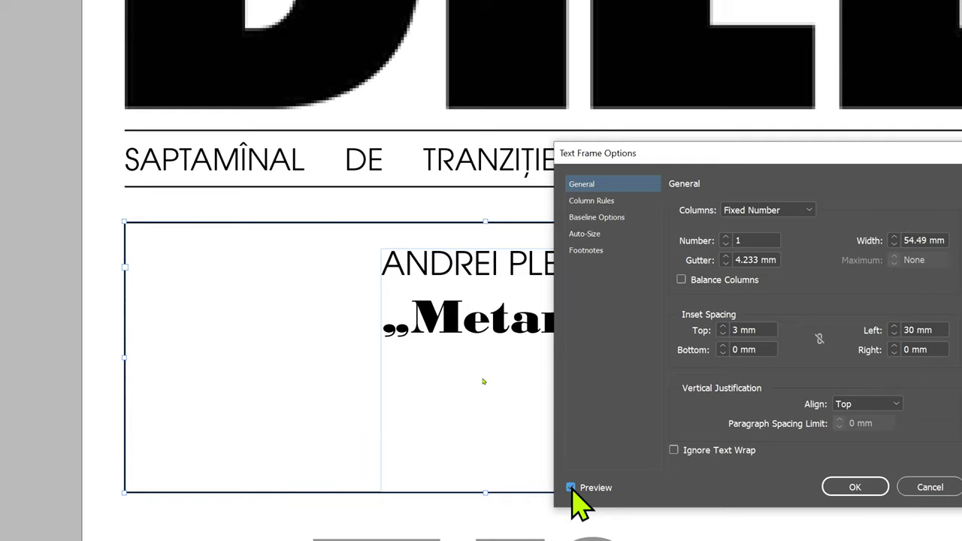
left_click(849, 485)
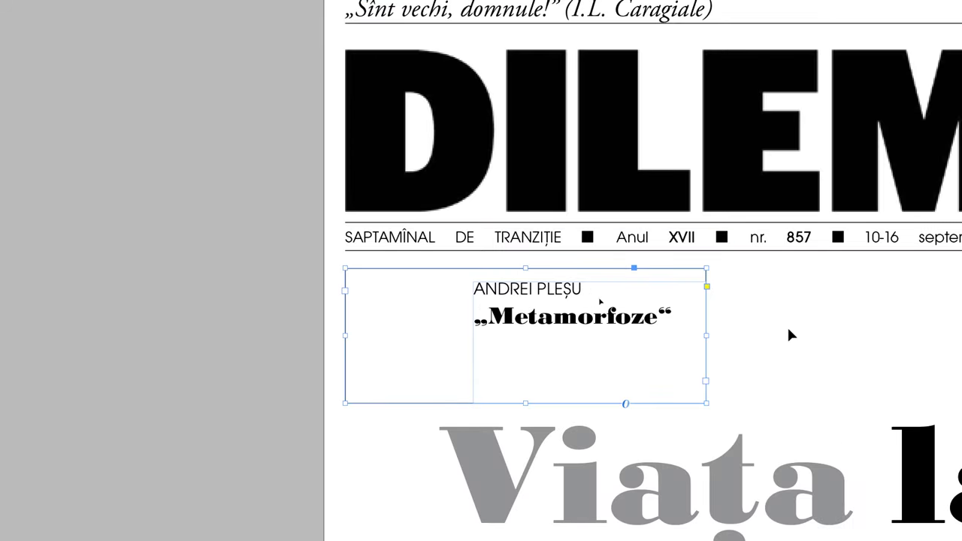
key("w")
left_click(822, 314)
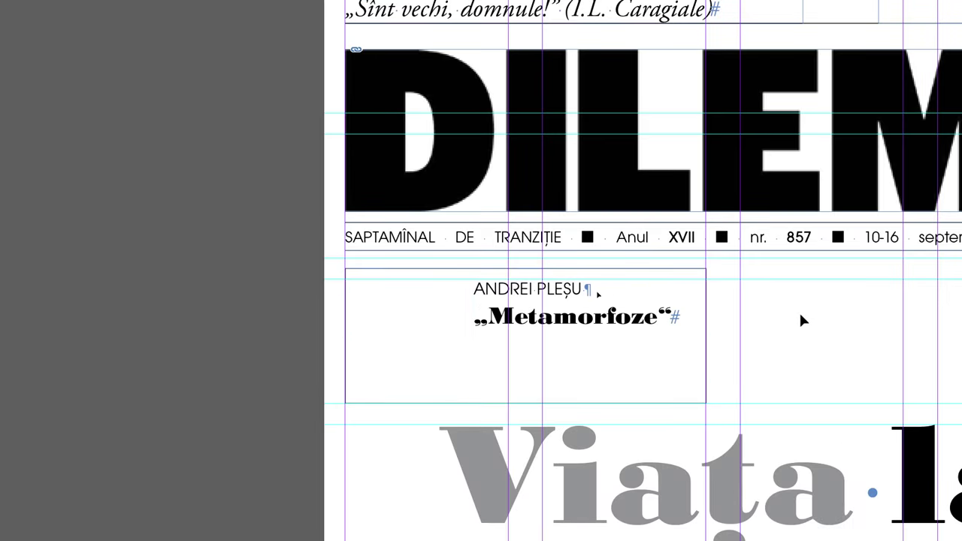
key("w")
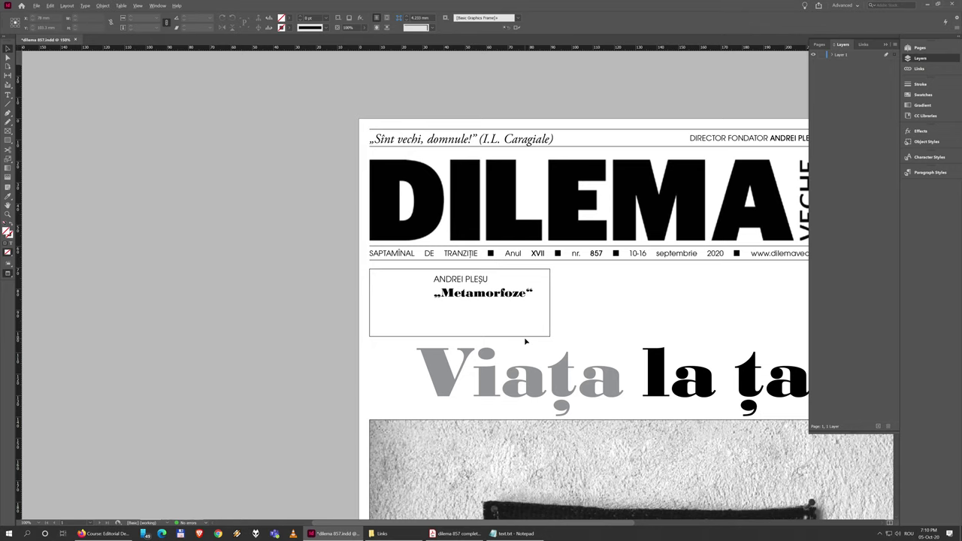
left_click(374, 533)
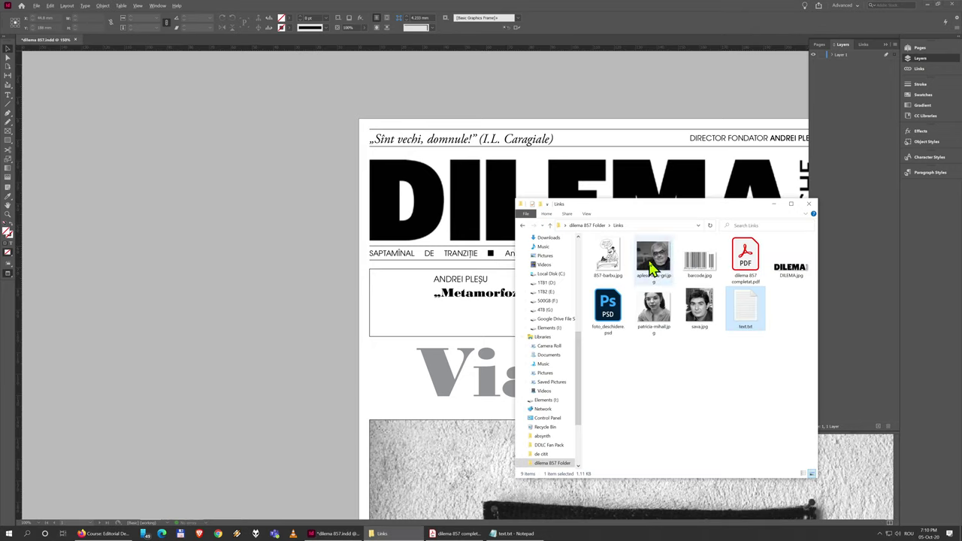
left_click(653, 263)
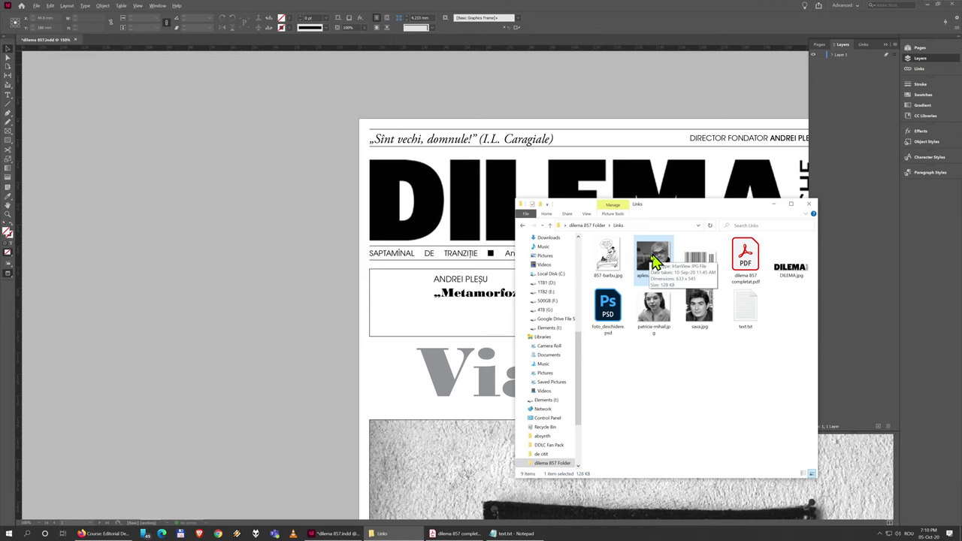
left_click(415, 266)
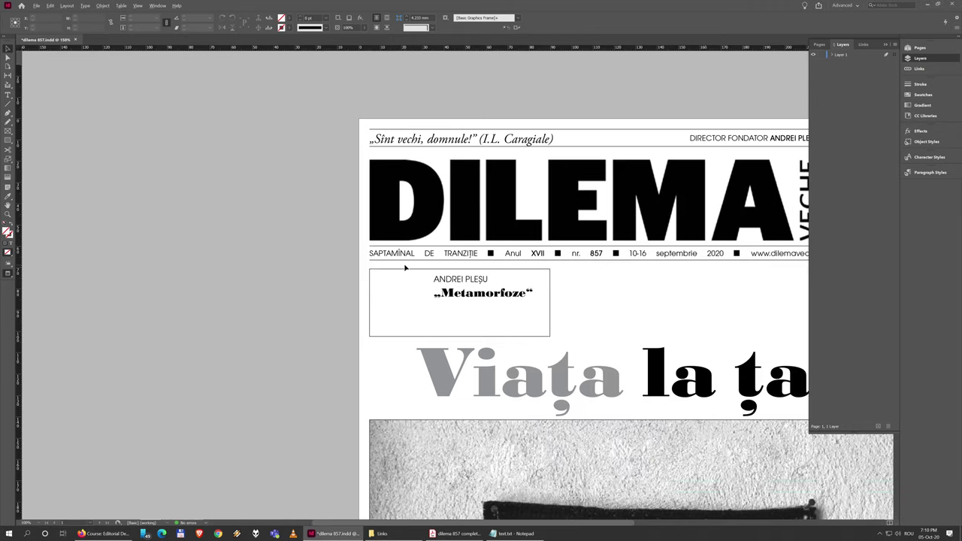
key("w")
scroll(400, 275, "up", 2)
scroll(400, 275, "up", 1)
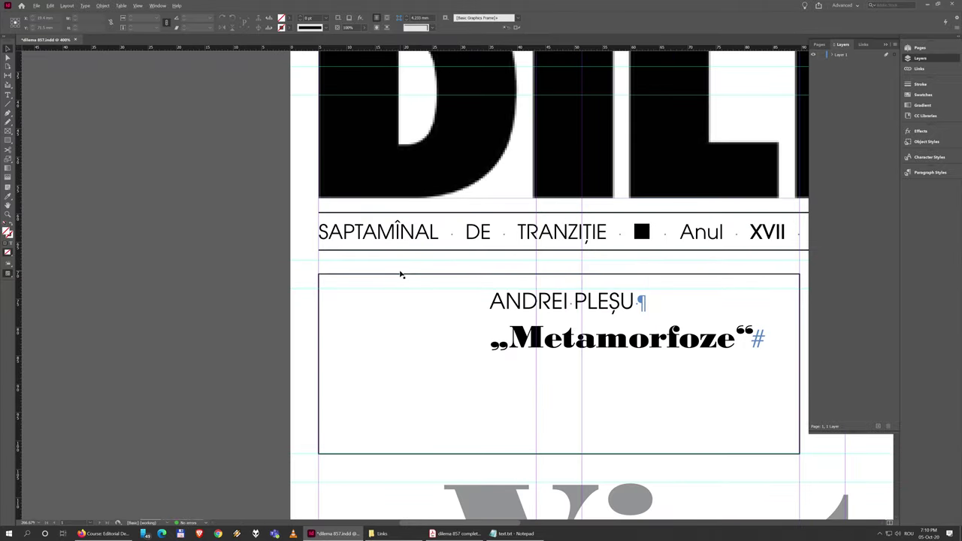
left_click(380, 534)
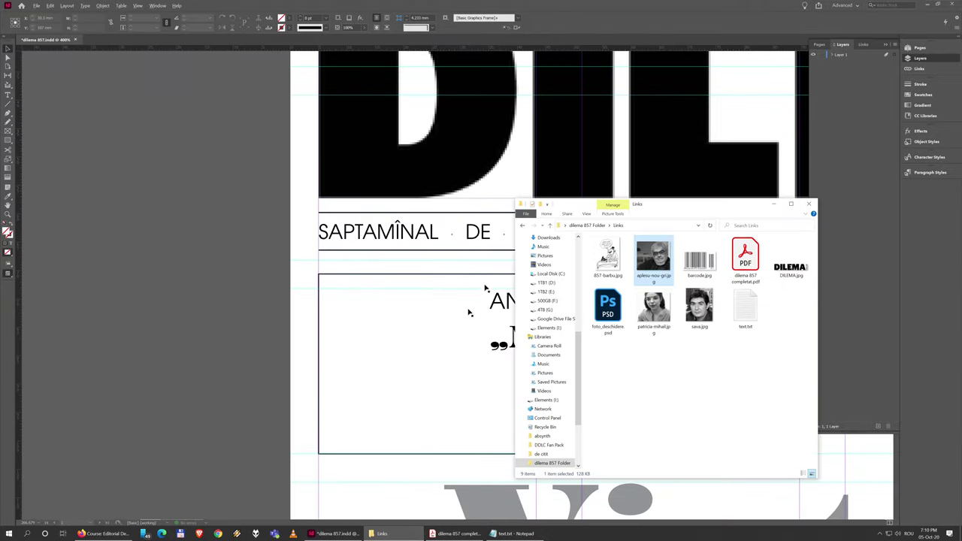
left_click_drag(652, 261, 357, 268)
key("ctrl+0")
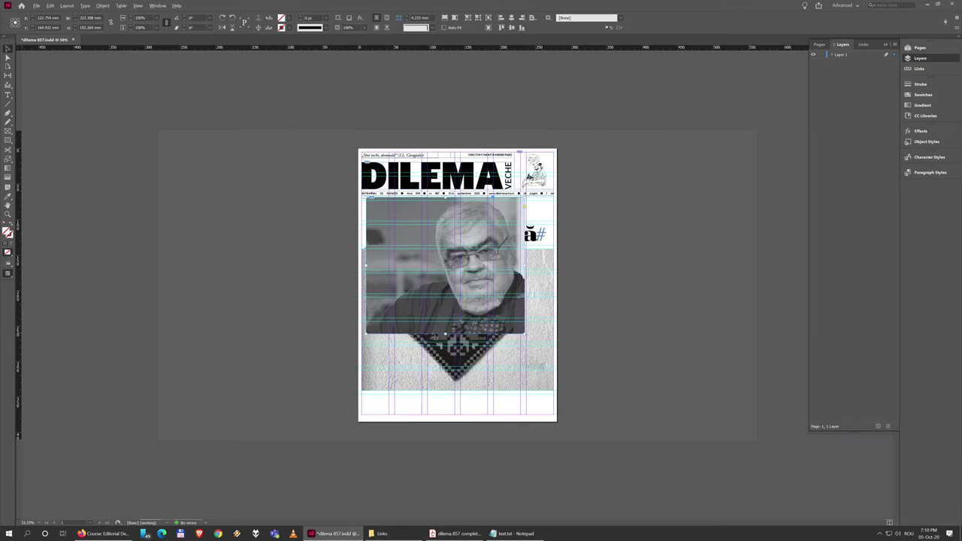
key("ctrl+1")
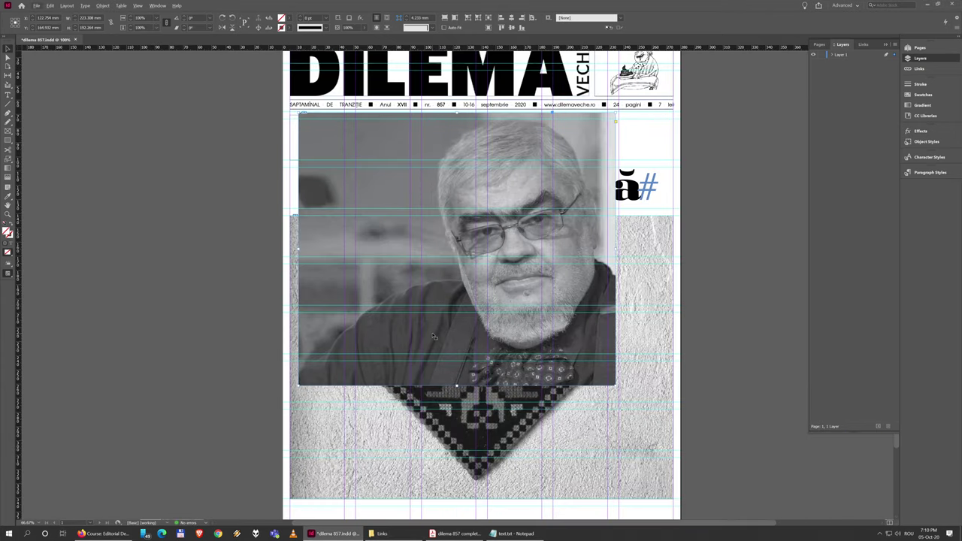
left_click_drag(335, 199, 316, 140)
key("ctrl+2")
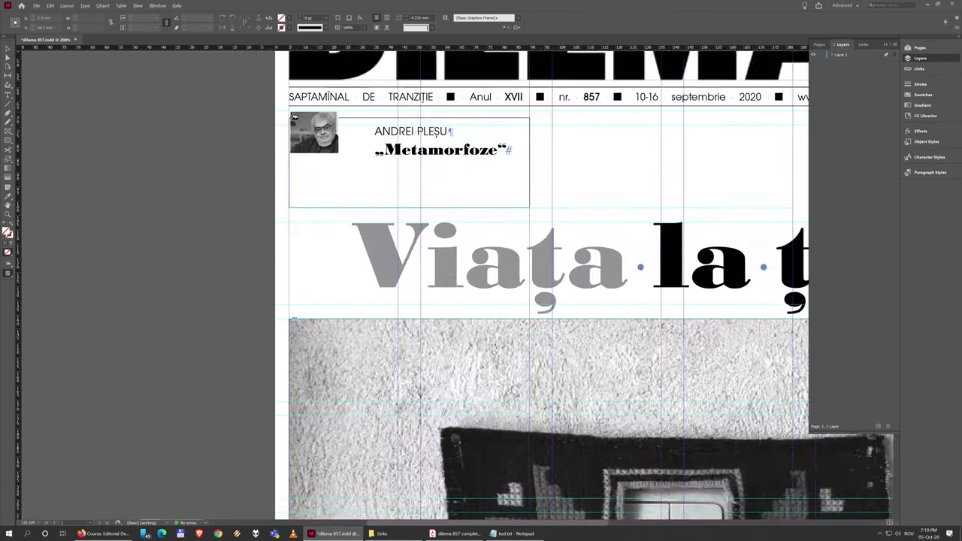
key("ctrl+4")
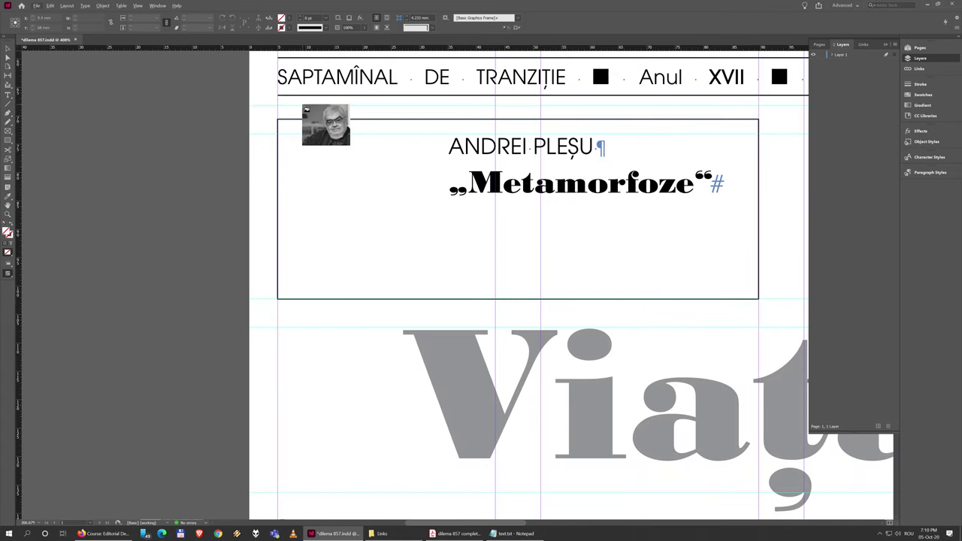
left_click_drag(304, 107, 392, 268)
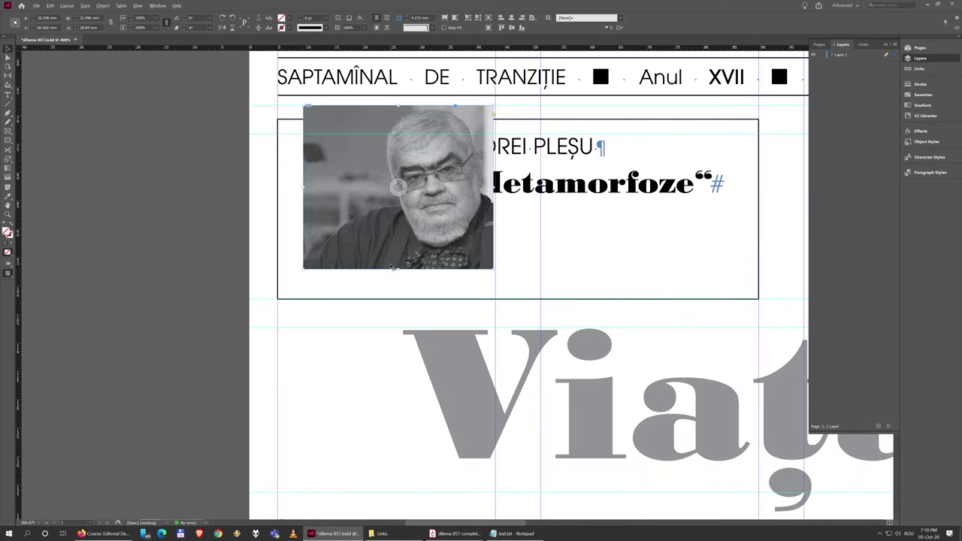
key("Delete")
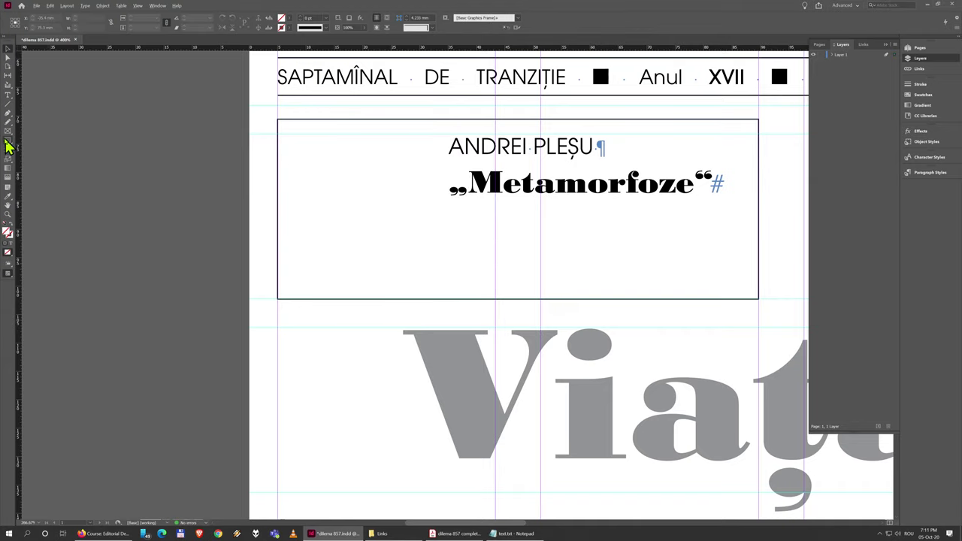
left_click(8, 132)
scroll(304, 124, "up", 2)
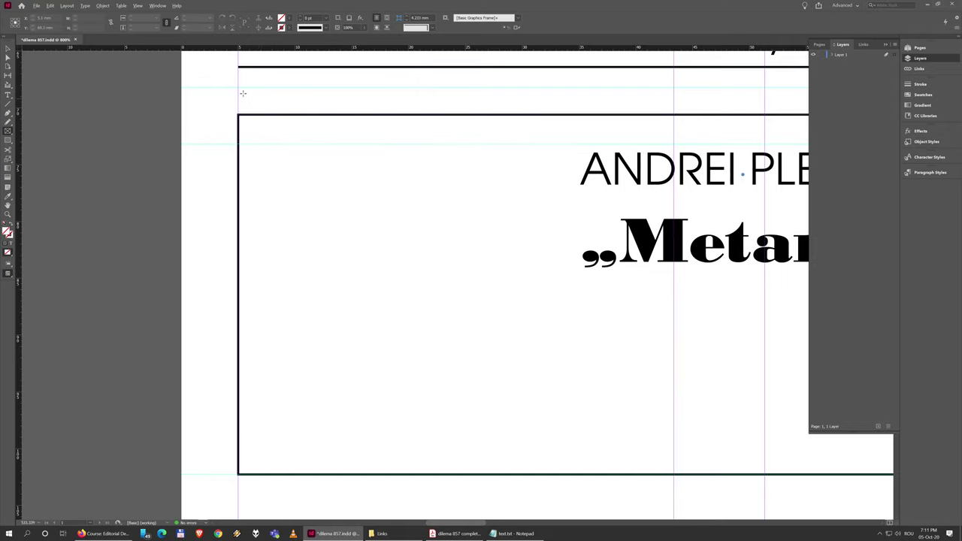
left_click_drag(238, 89, 266, 111)
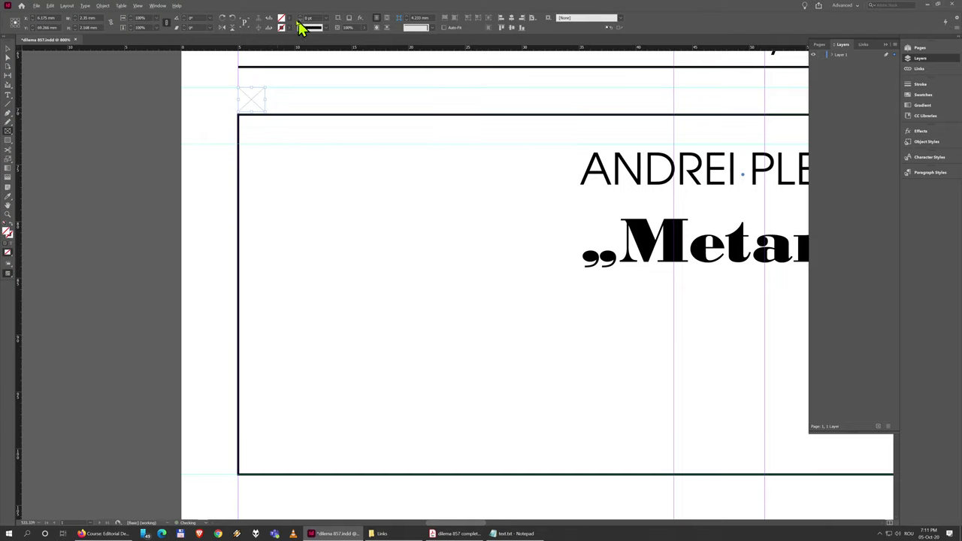
left_click(291, 23)
left_click(234, 90)
left_click(238, 99)
left_click(7, 49)
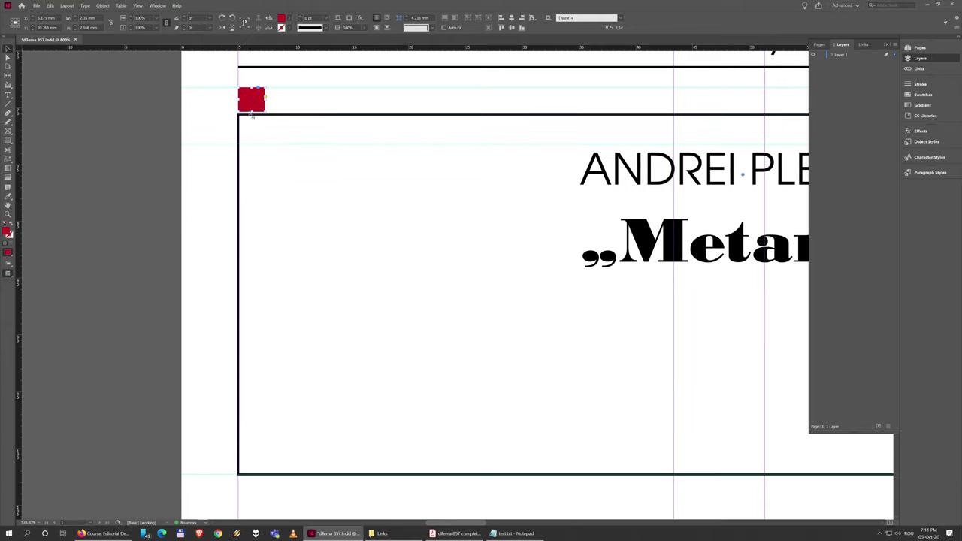
left_click_drag(251, 111, 253, 321)
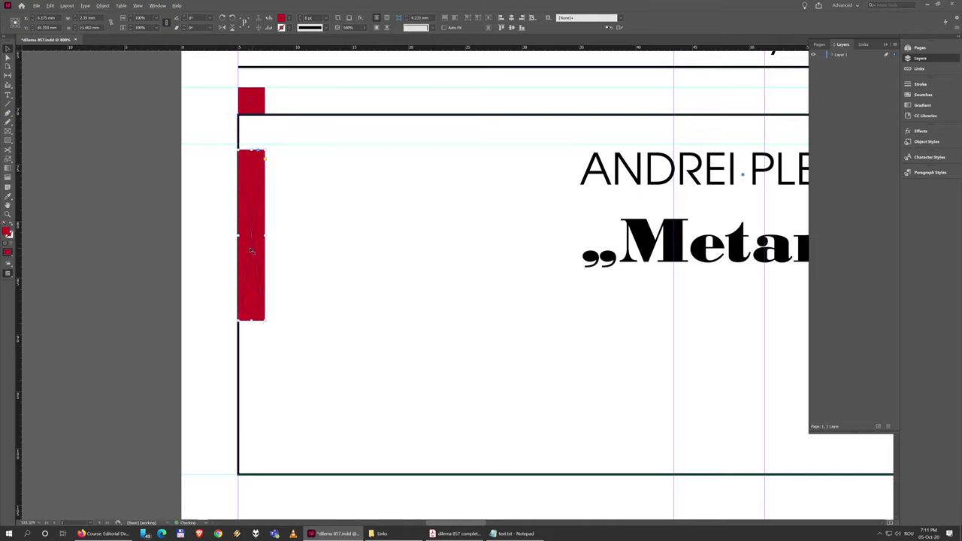
left_click_drag(253, 100, 540, 479)
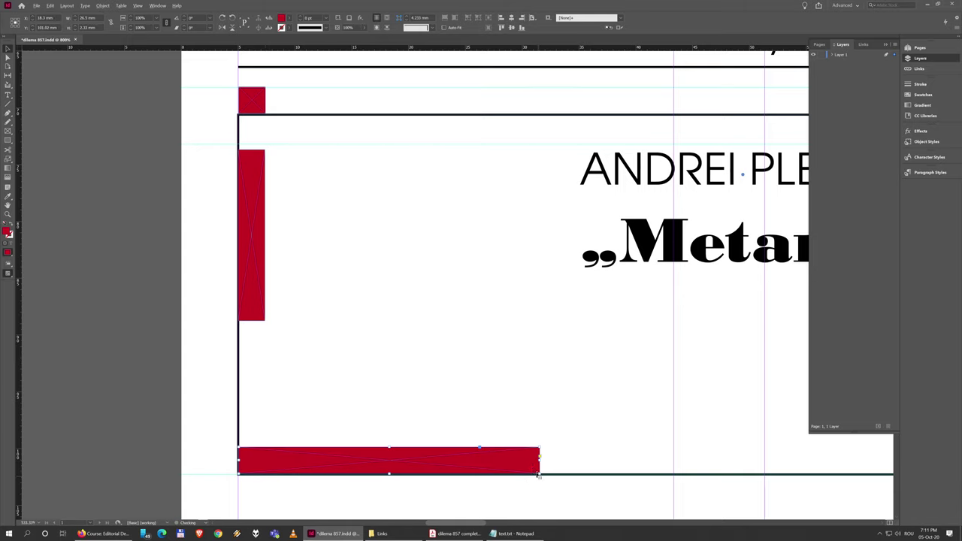
left_click(254, 208)
left_click_drag(253, 208, 570, 200)
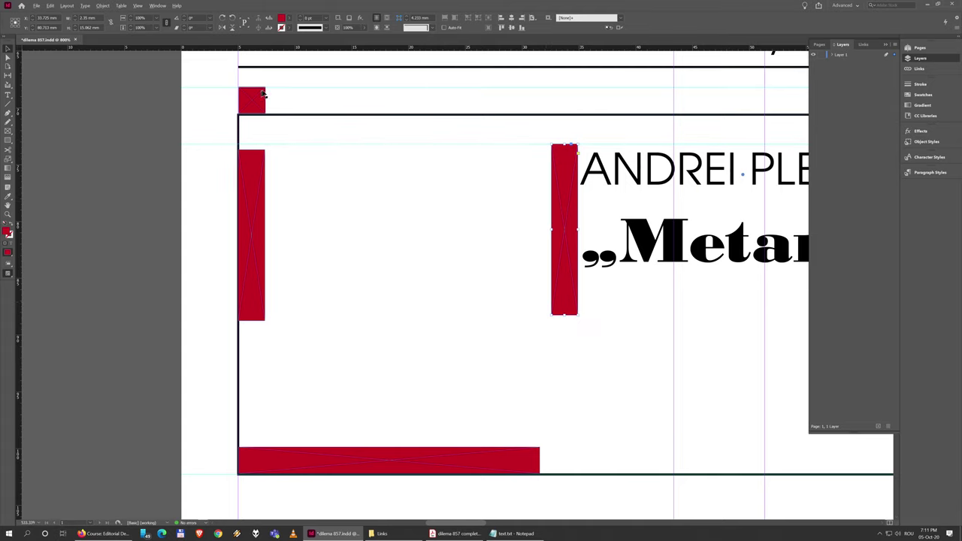
left_click(245, 310)
left_click(328, 474)
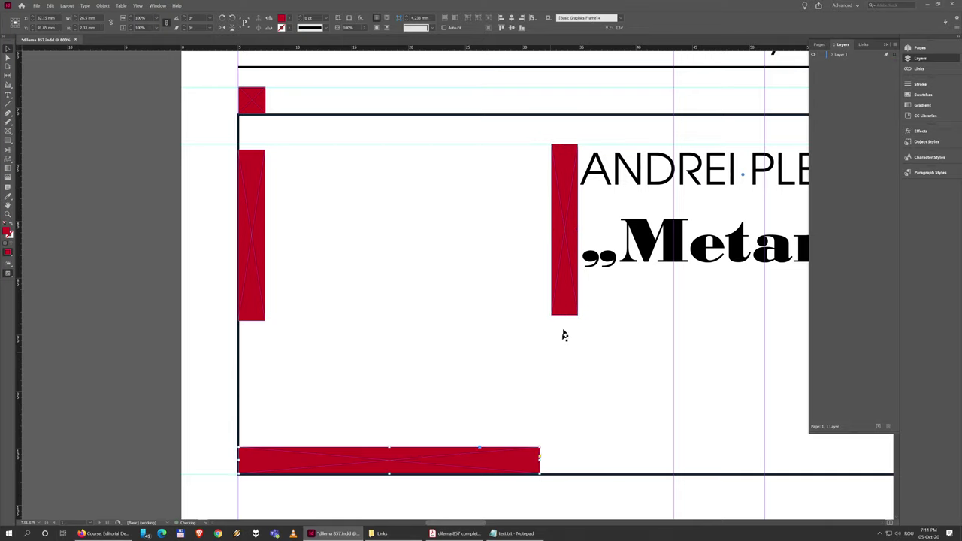
key("Delete")
left_click(563, 263)
key("Delete")
left_click(258, 261)
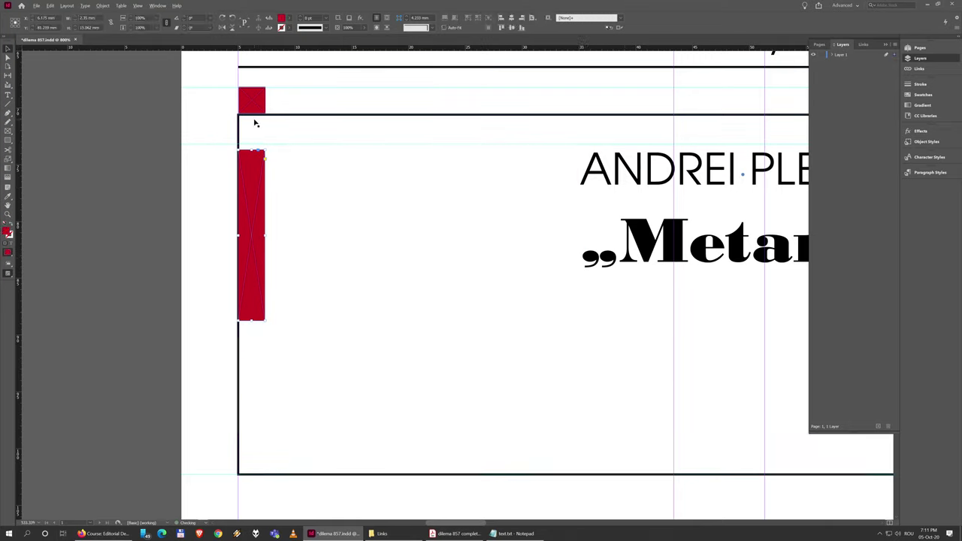
key("Delete")
left_click(254, 107)
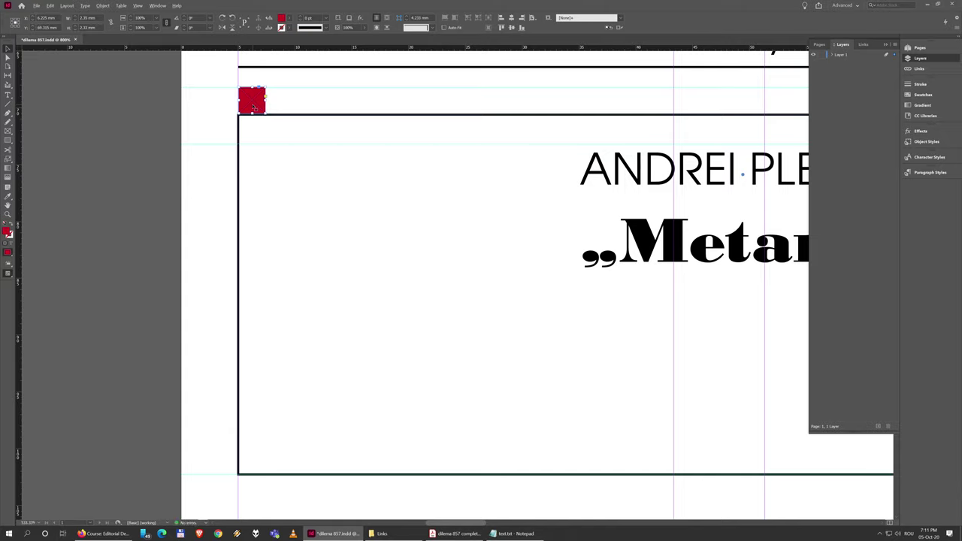
key("Delete")
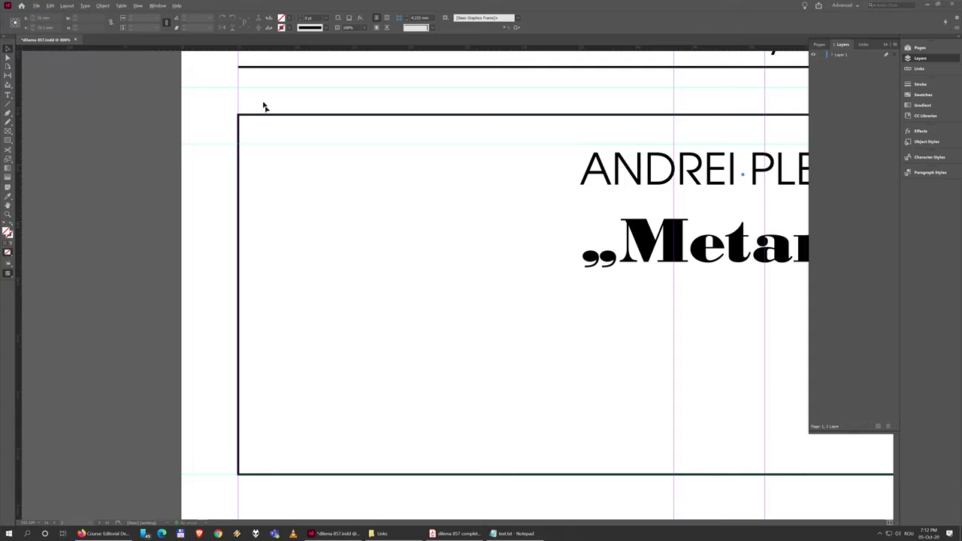
mouse_move(385, 535)
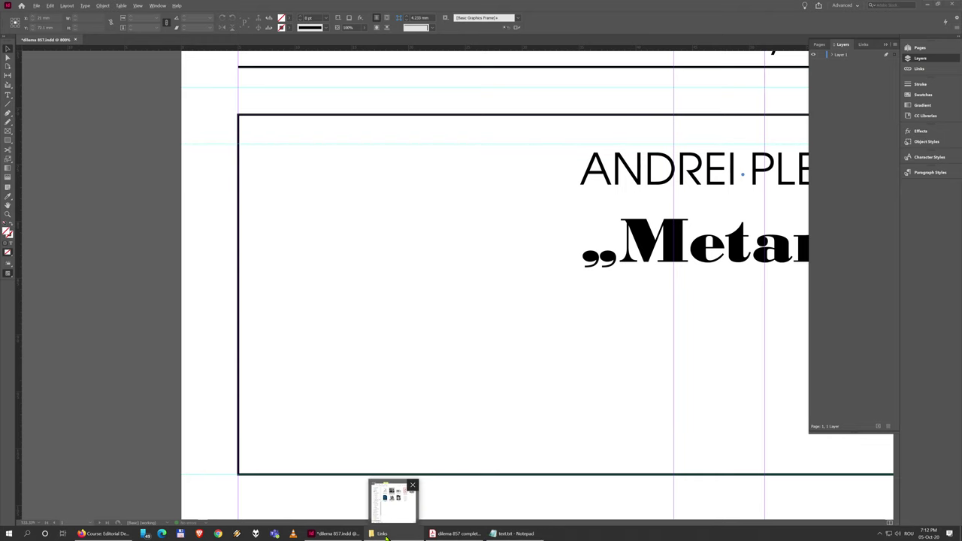
left_click(453, 533)
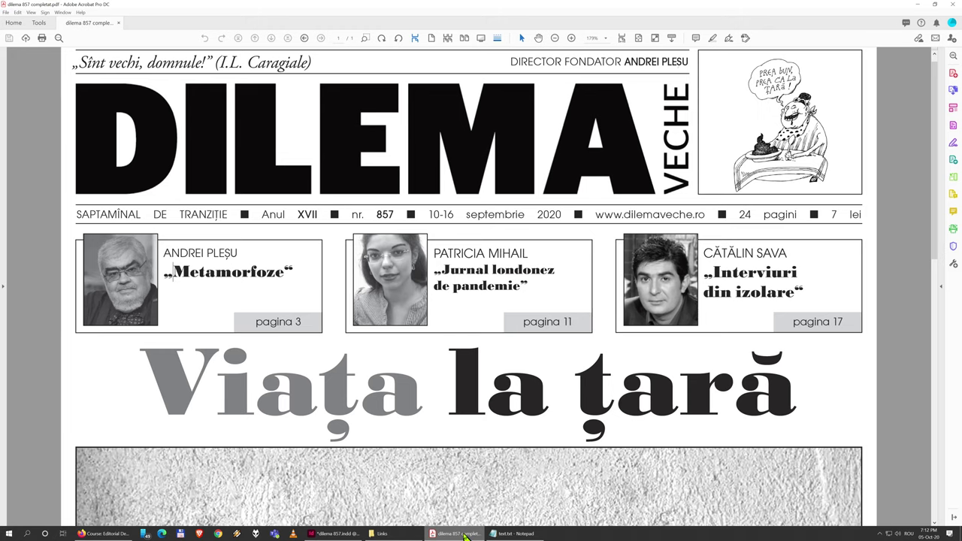
left_click(390, 535)
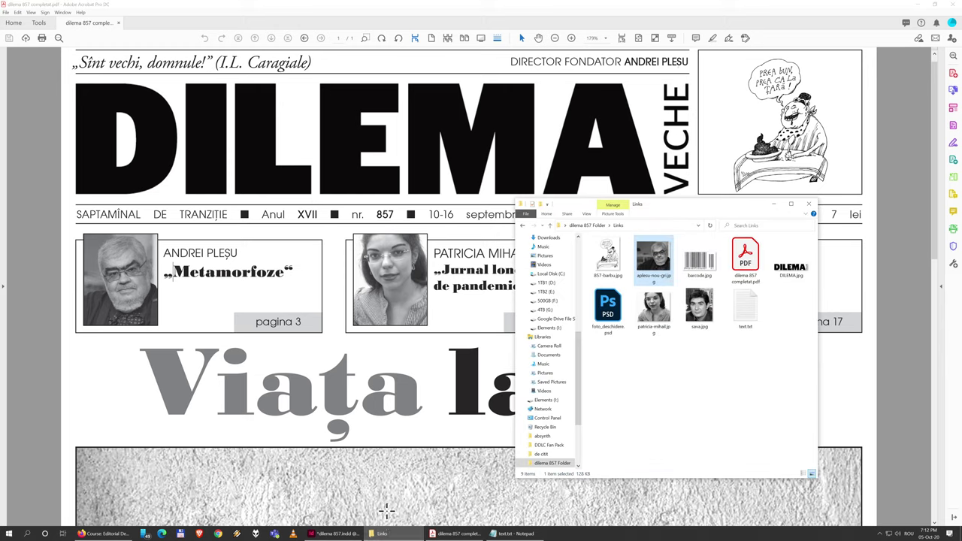
mouse_move(332, 535)
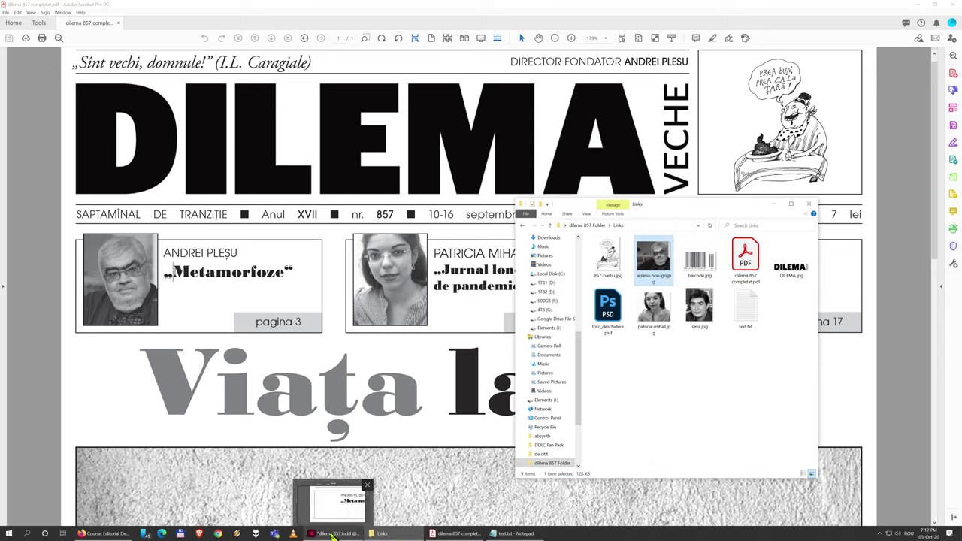
left_click(332, 535)
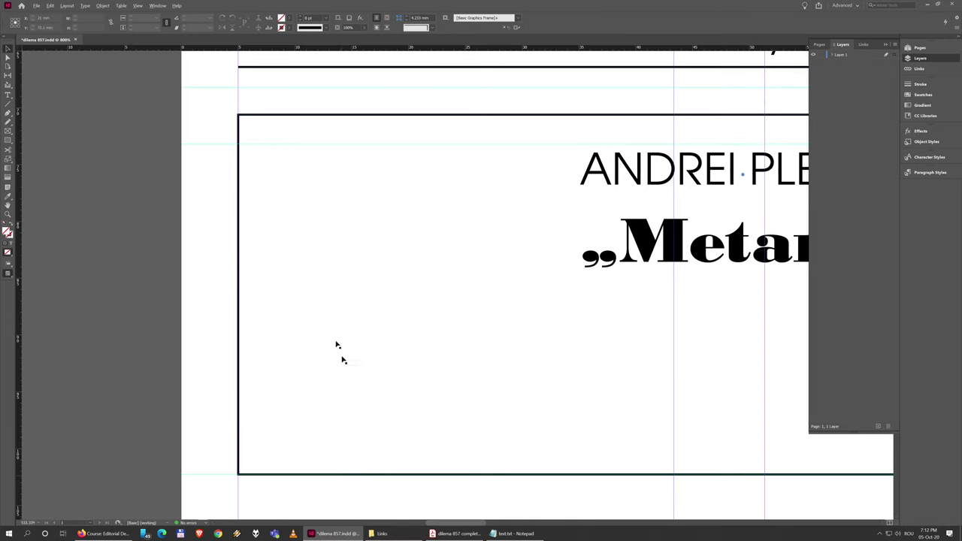
Draw a rectangle frame left of the teaser text and drop aplesu-nou-gri.jpg into it
left_click(8, 131)
left_click_drag(266, 88, 550, 451)
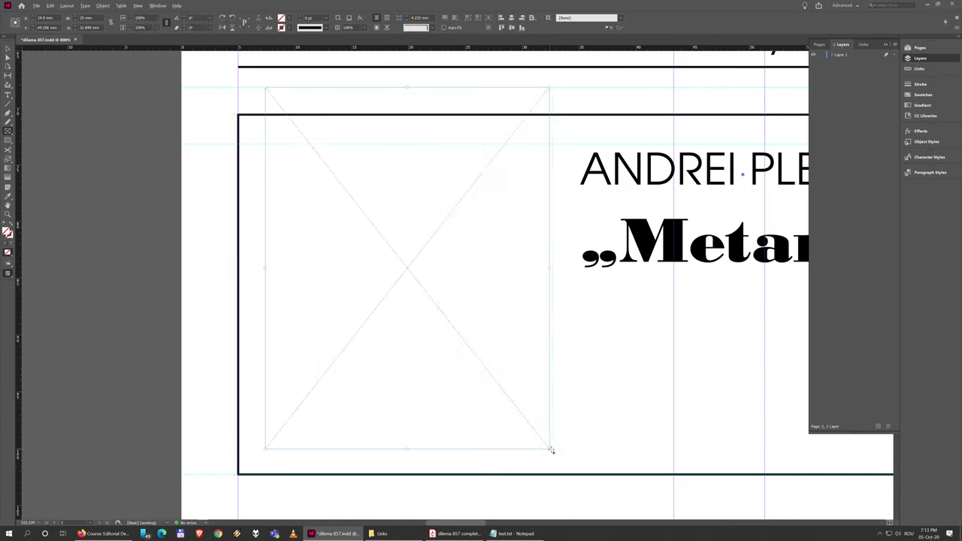
left_click(399, 535)
left_click_drag(645, 262, 375, 261)
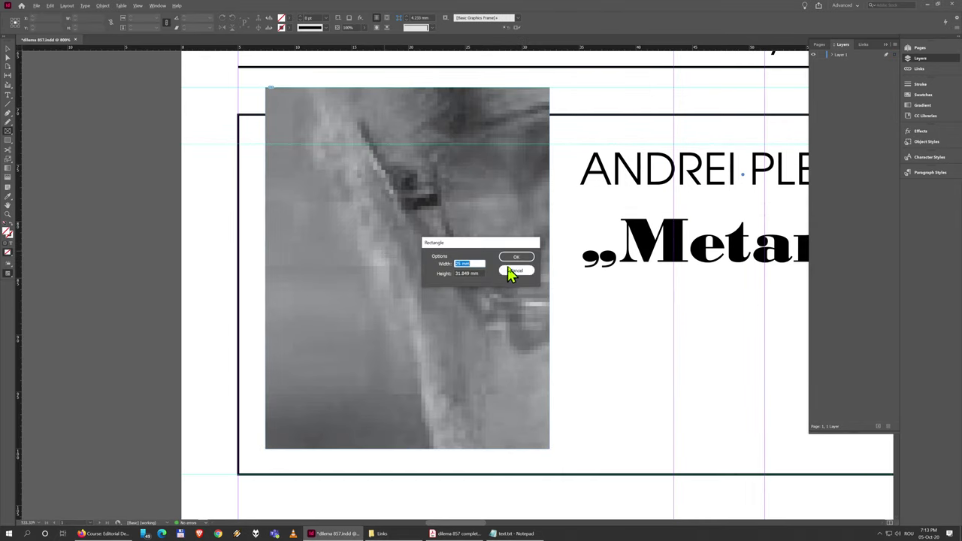
left_click(508, 262)
left_click(8, 48)
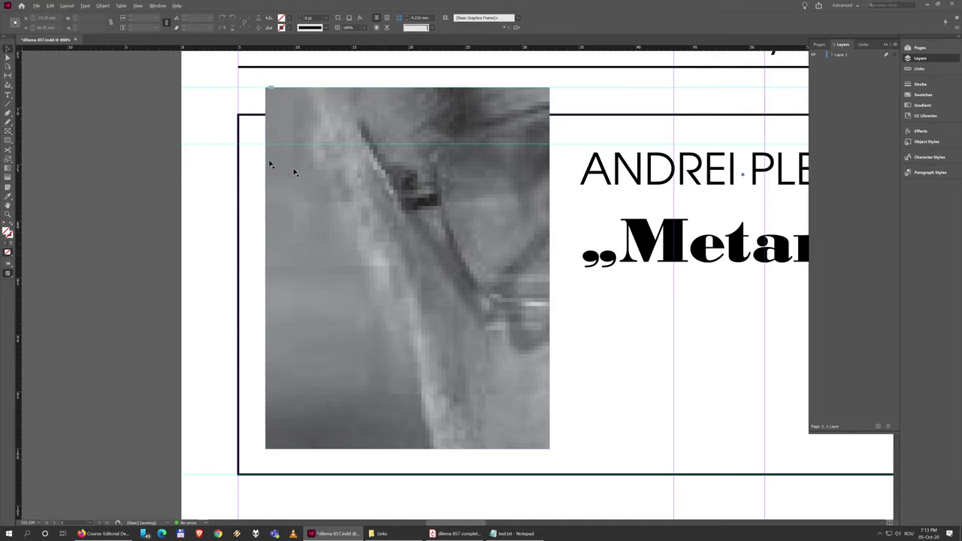
left_click(440, 242)
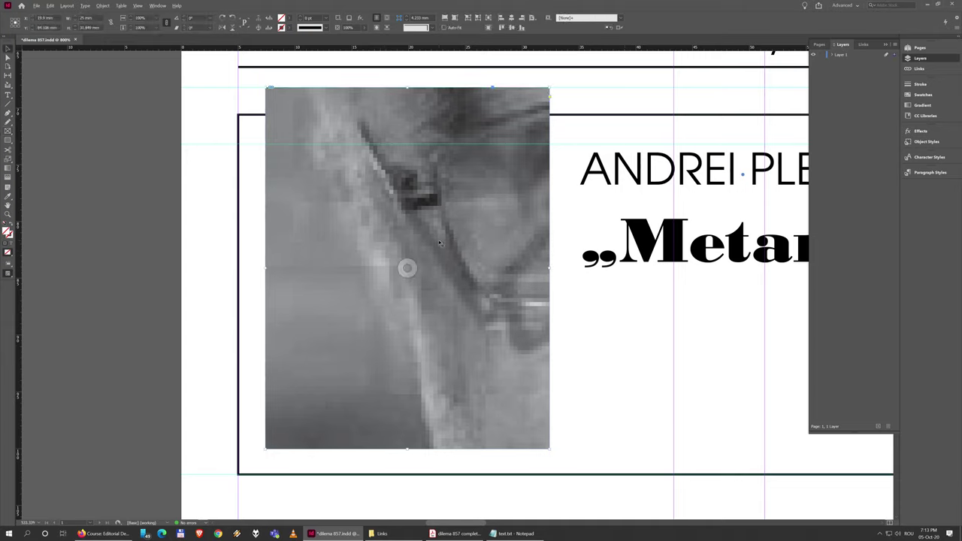
Apply Fit Content Proportionally, then Fill Frame Proportionally to the author photo
right_click(432, 211)
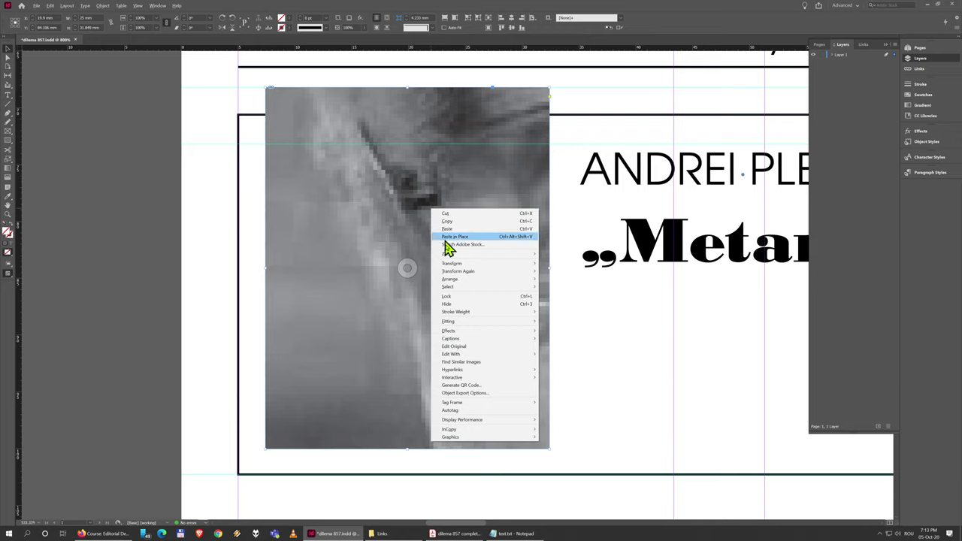
mouse_move(451, 325)
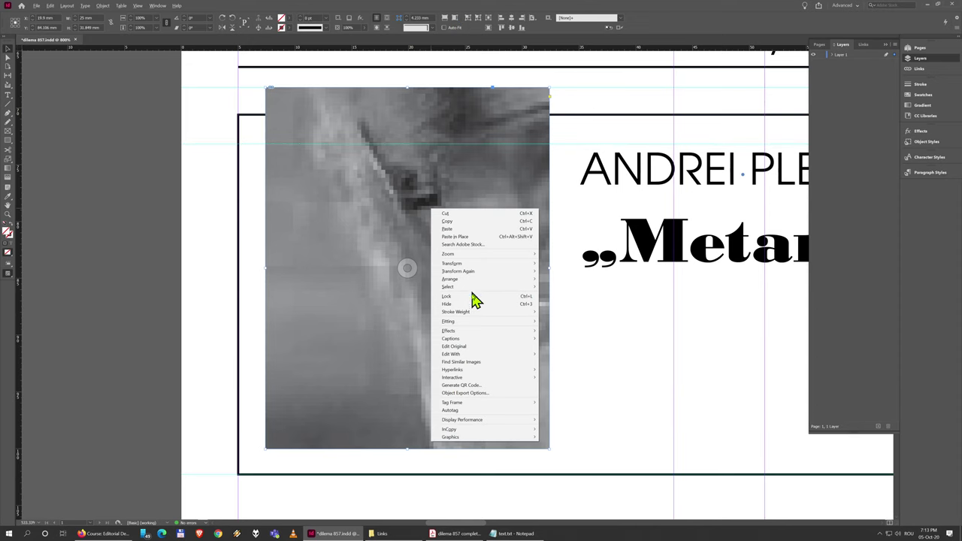
mouse_move(517, 328)
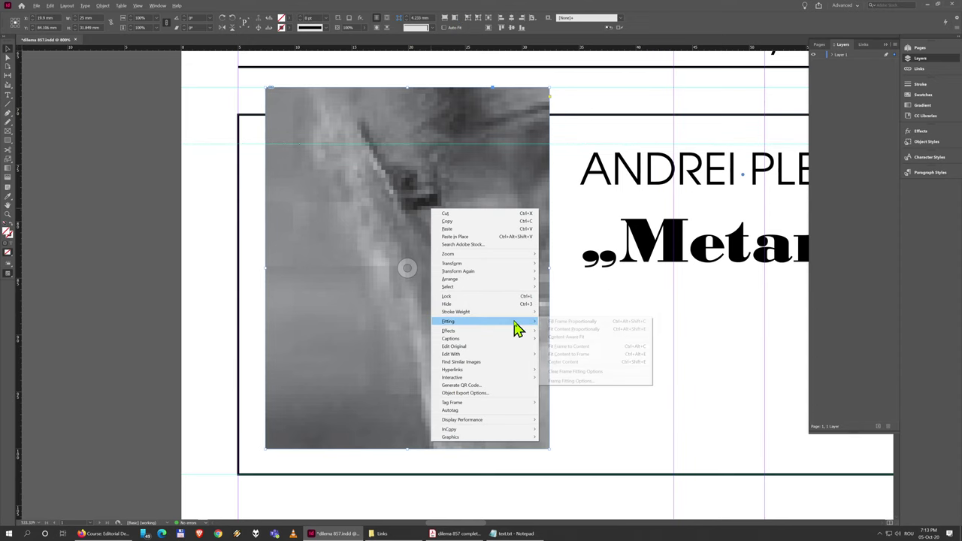
left_click(565, 329)
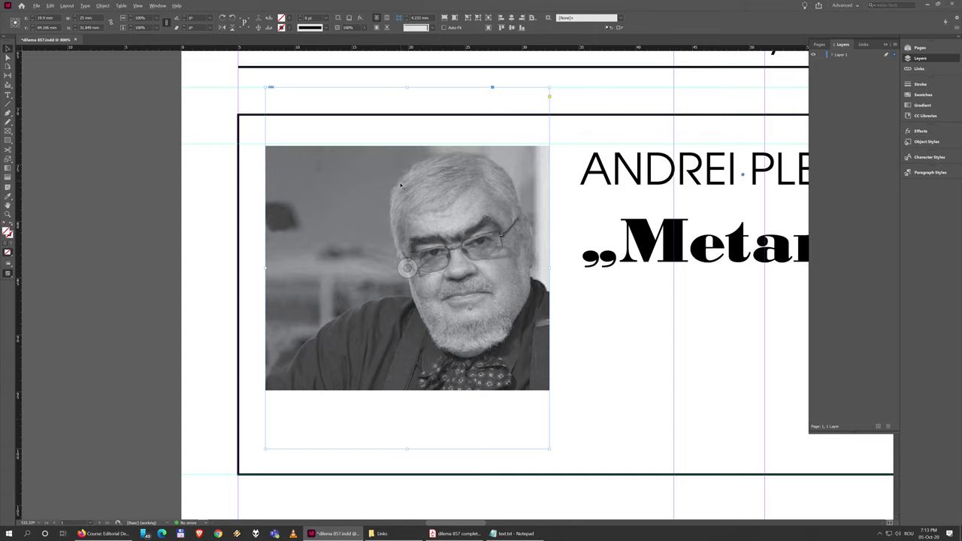
right_click(396, 203)
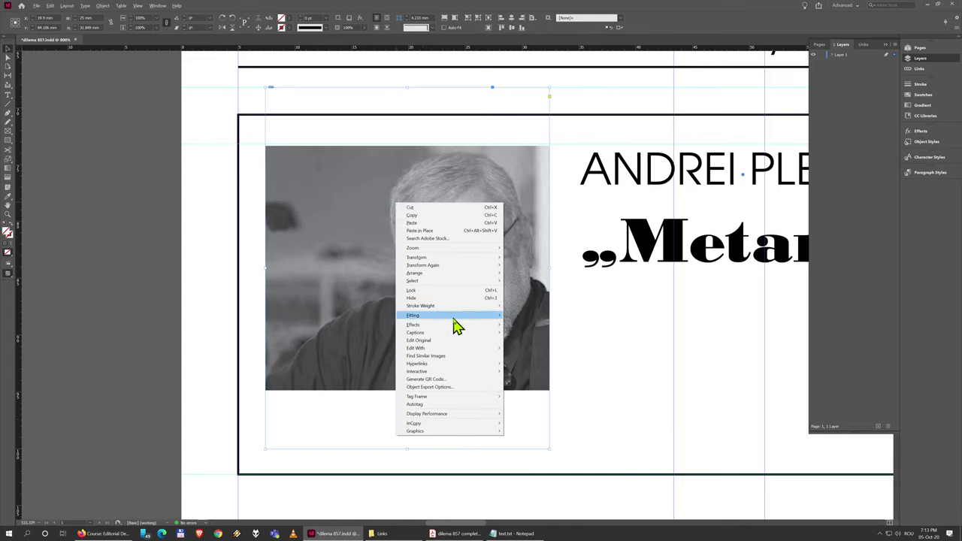
mouse_move(456, 315)
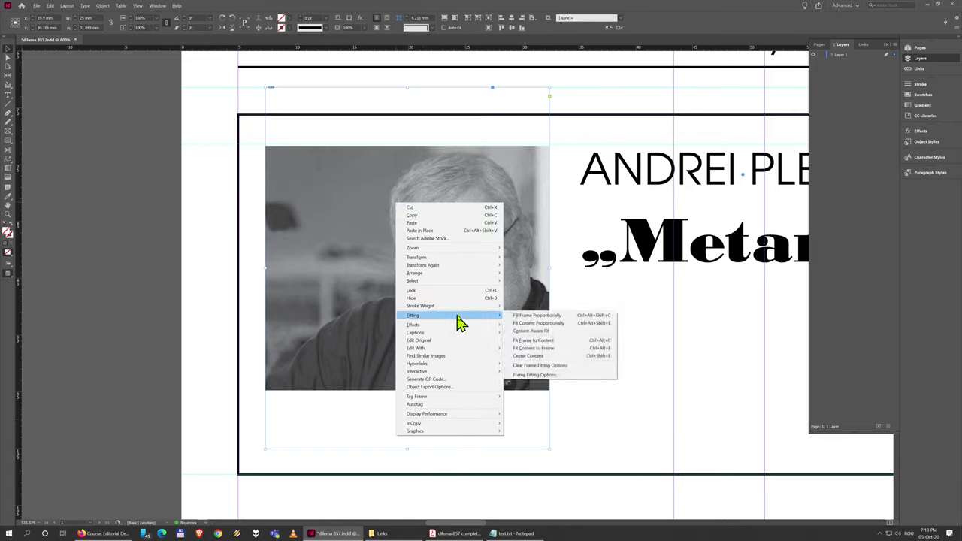
left_click(574, 316)
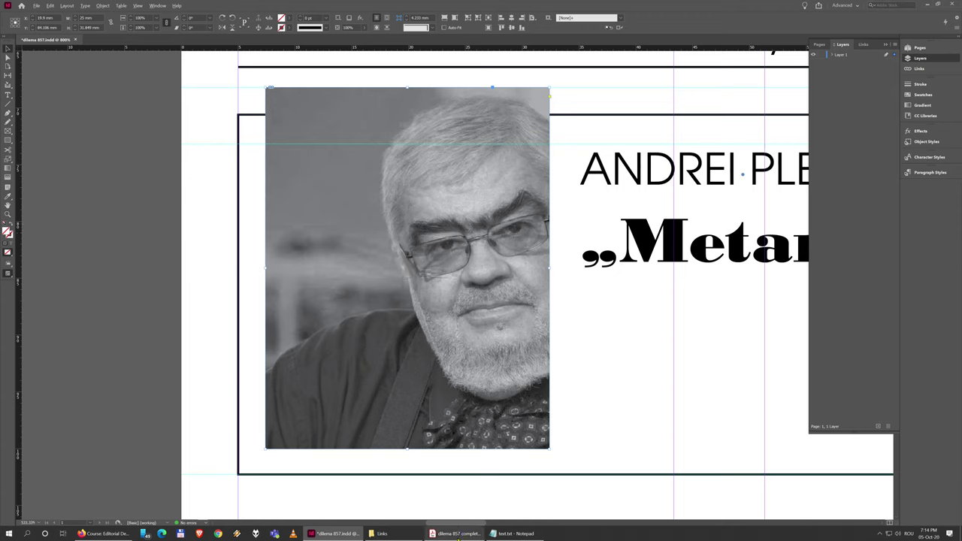
Compare with the reference PDF, then shift the photo left in its frame to center the face
left_click(457, 534)
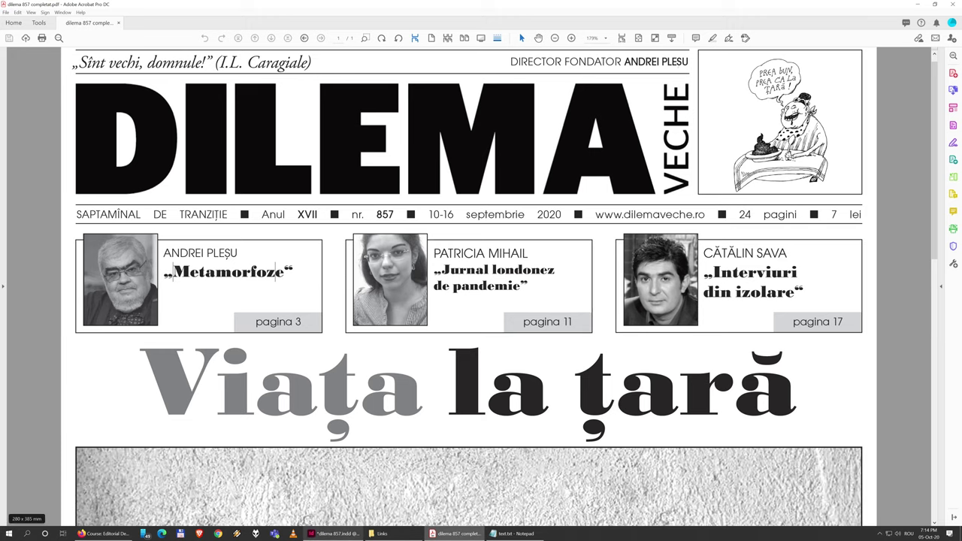
left_click(353, 533)
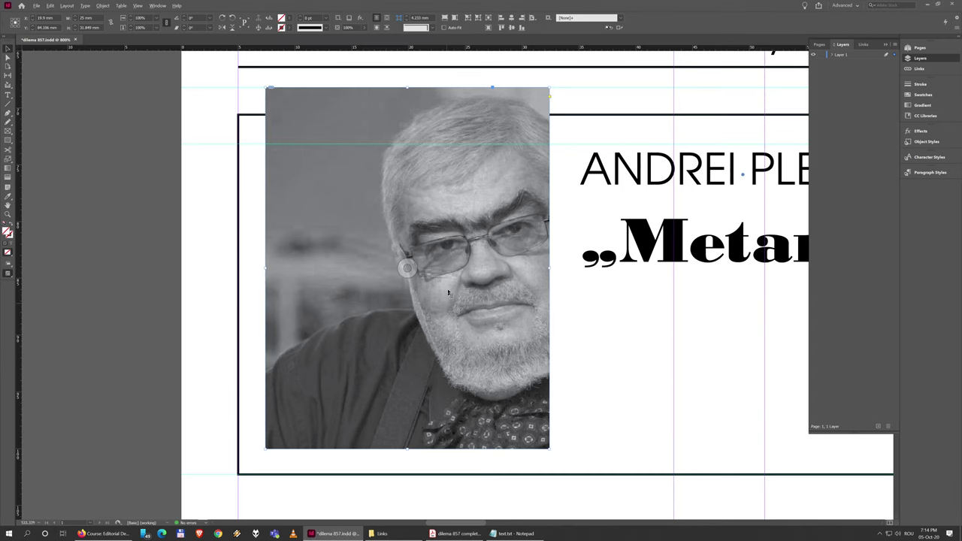
left_click(406, 267)
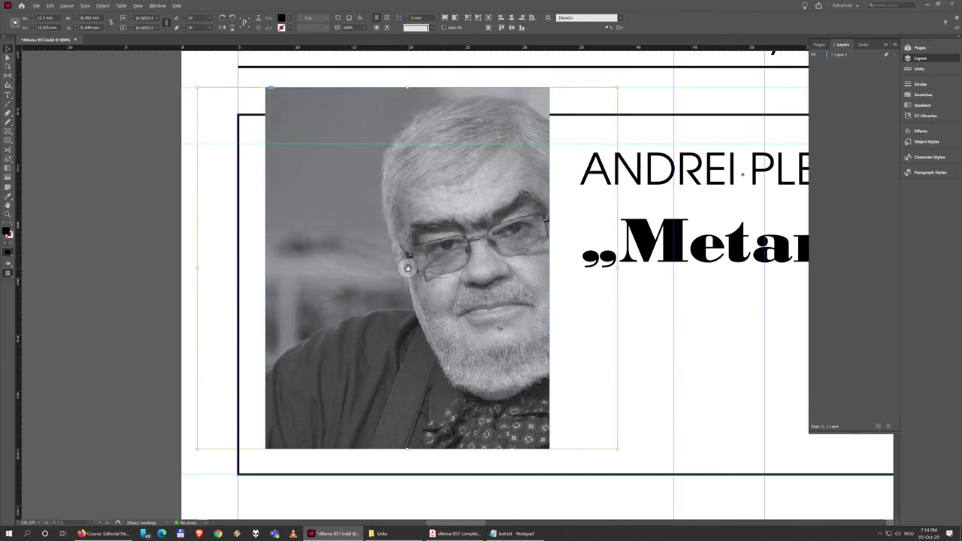
left_click_drag(406, 267, 339, 264)
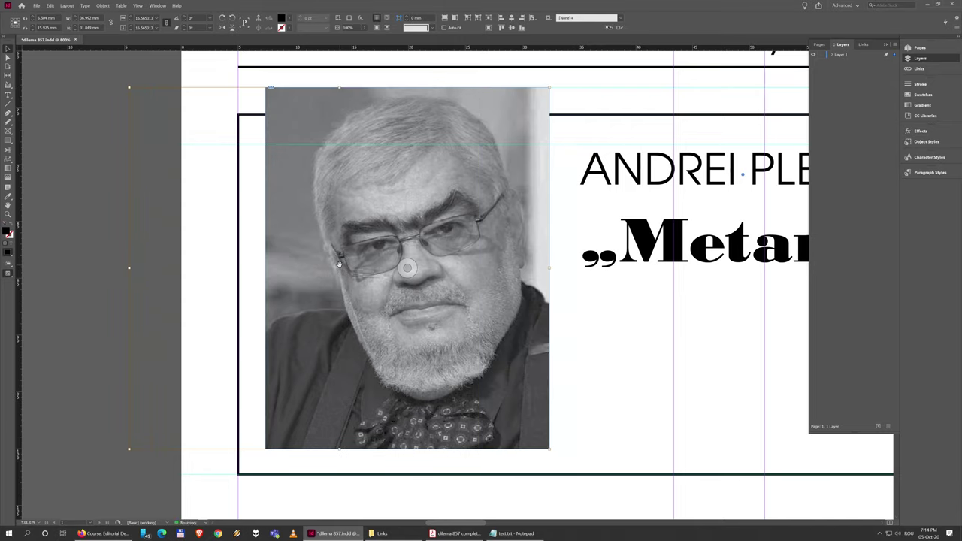
left_click(114, 203)
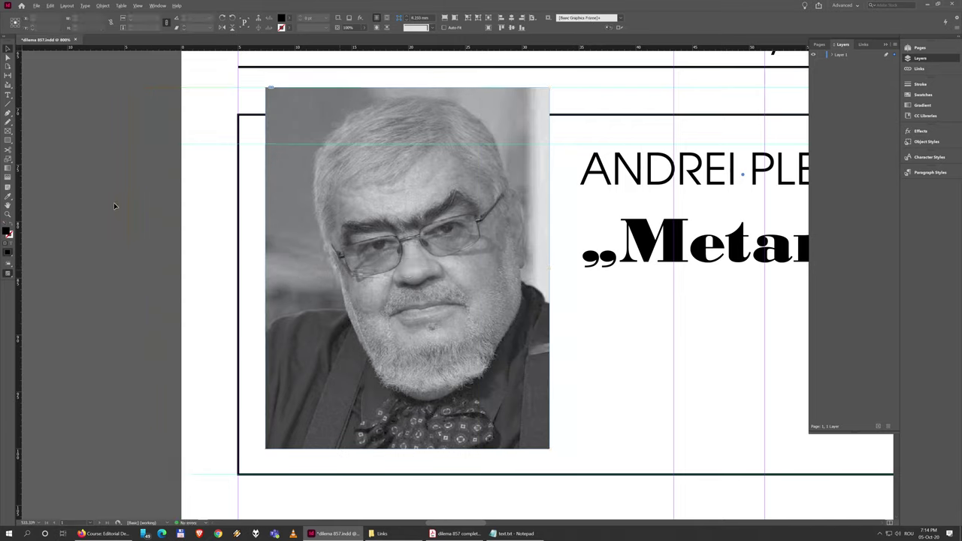
left_click(310, 108)
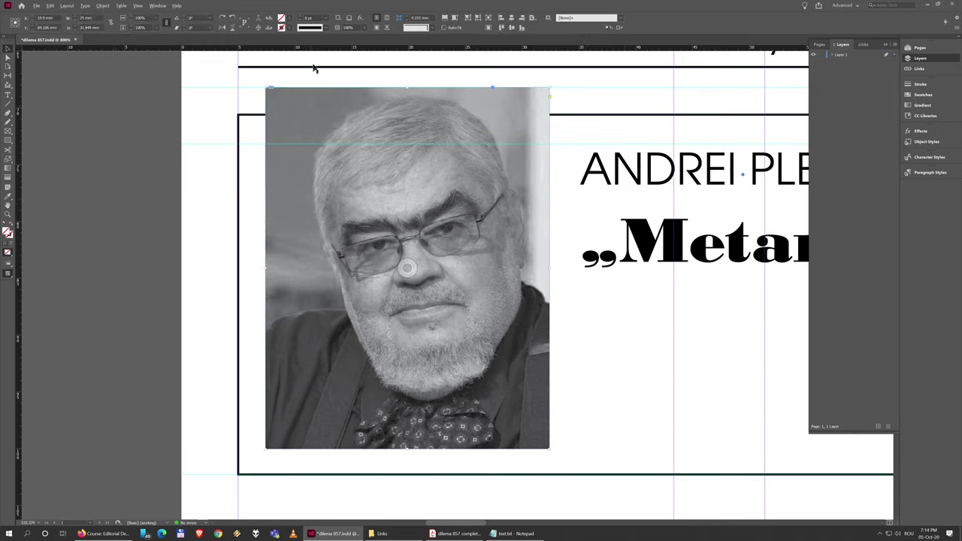
Give the author photo frame a thin dark outline from the stroke weight list
left_click(326, 18)
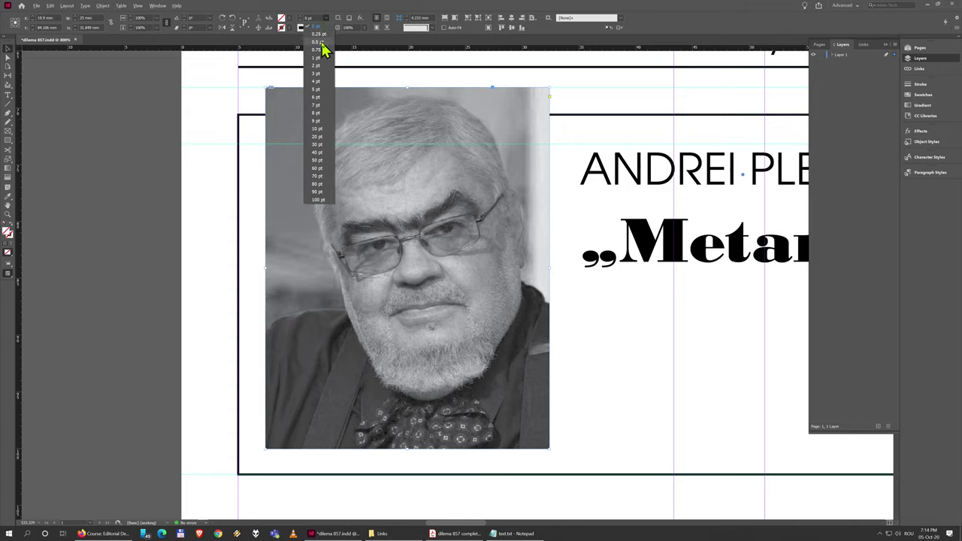
left_click(322, 48)
left_click(197, 159)
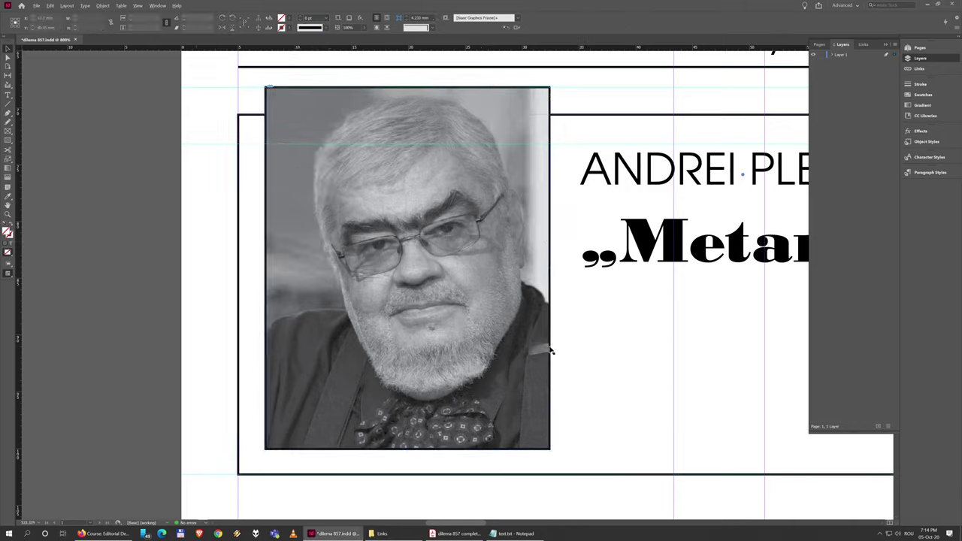
Bring the whole teaser box into view, compare it with the reference PDF, and switch to Normal view
left_click(888, 49)
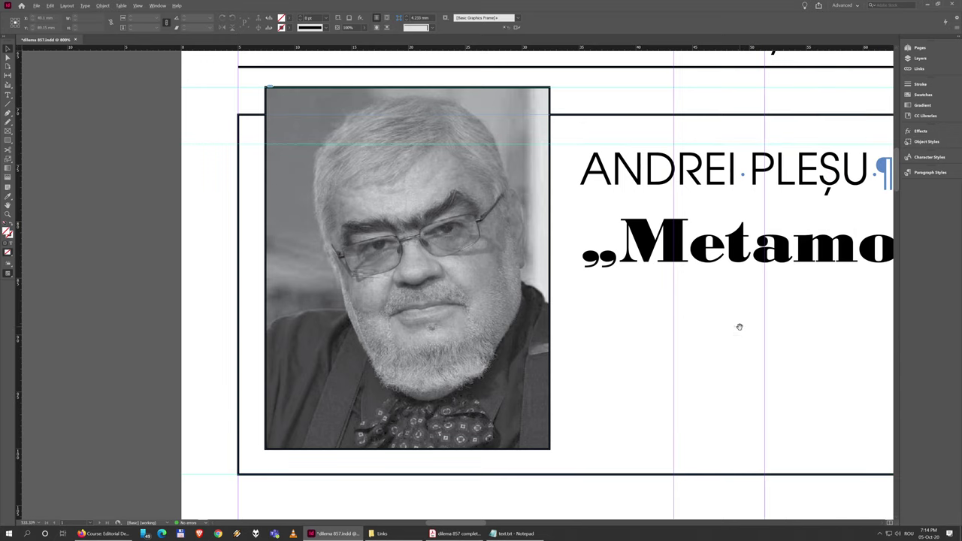
scroll(631, 326, "right", 3)
scroll(529, 328, "down", 1)
left_click_drag(491, 393, 522, 343)
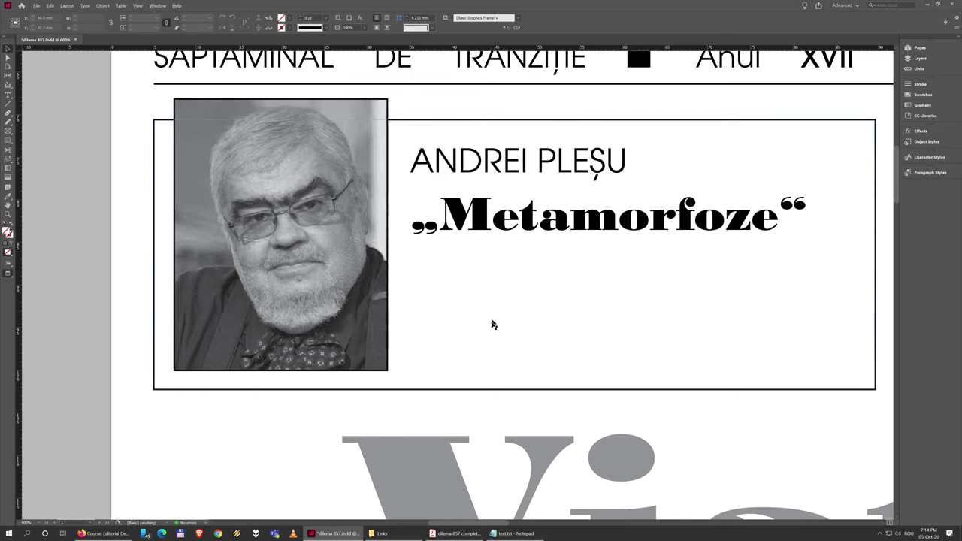
left_click(451, 533)
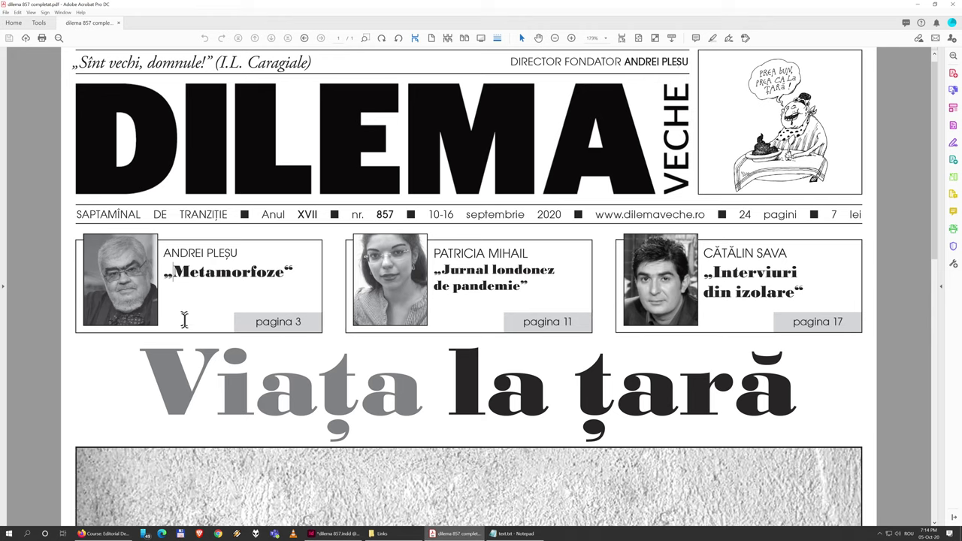
scroll(242, 327, "up", 1)
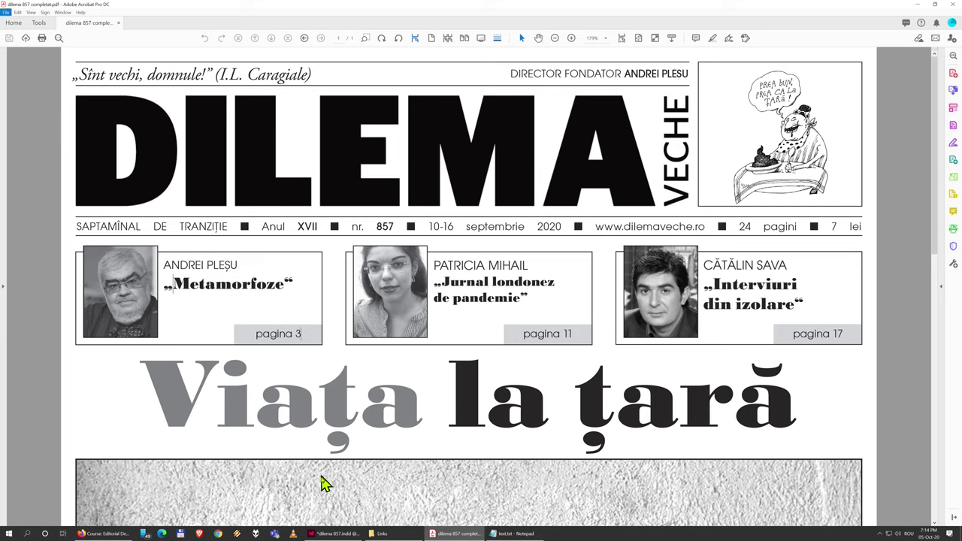
left_click(337, 532)
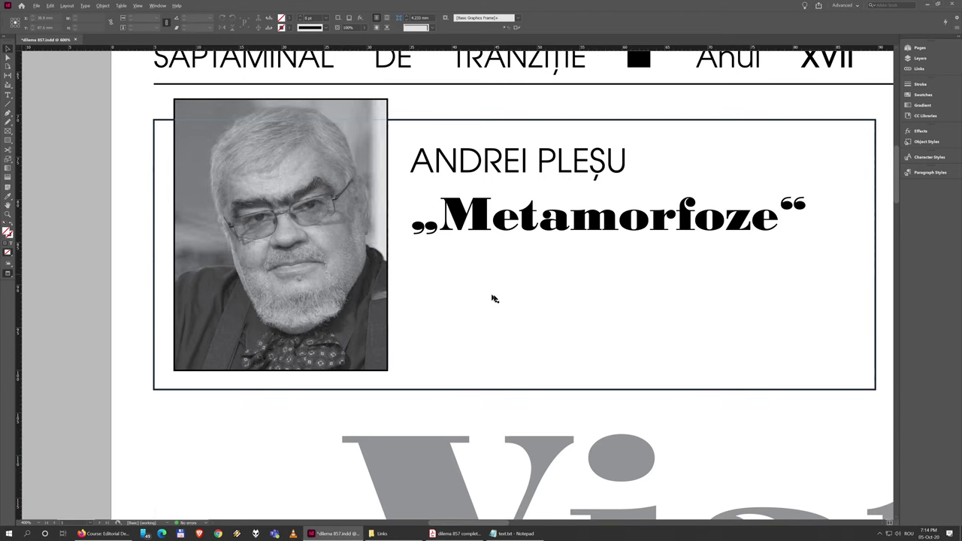
key("w")
scroll(576, 328, "right", 3)
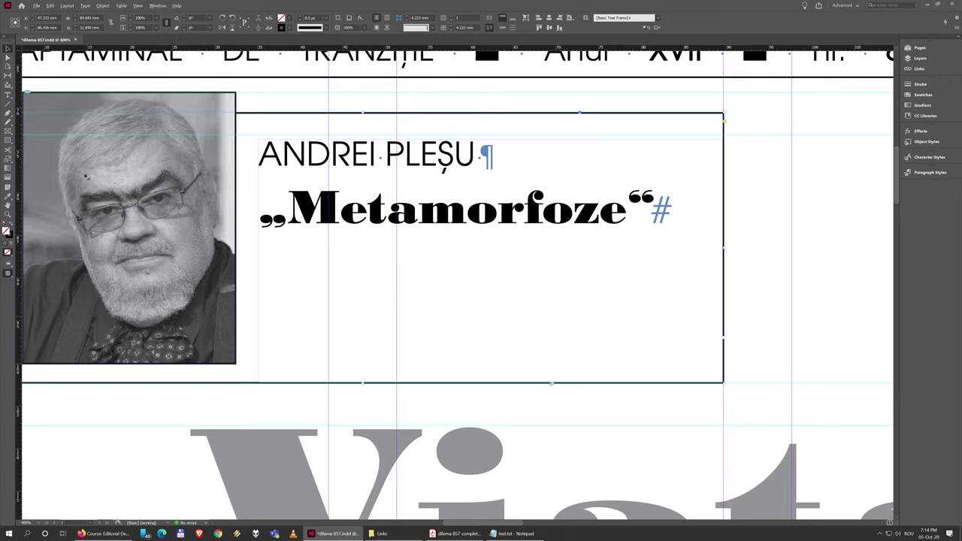
Draw a text frame inside the teaser box and type 'pagina 3'
left_click(7, 141)
left_click(8, 96)
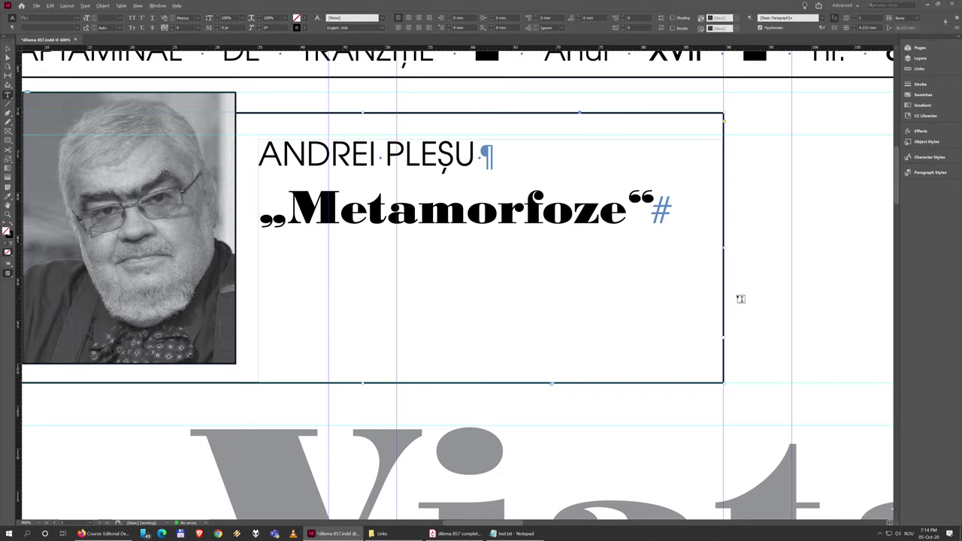
left_click_drag(740, 297, 476, 353)
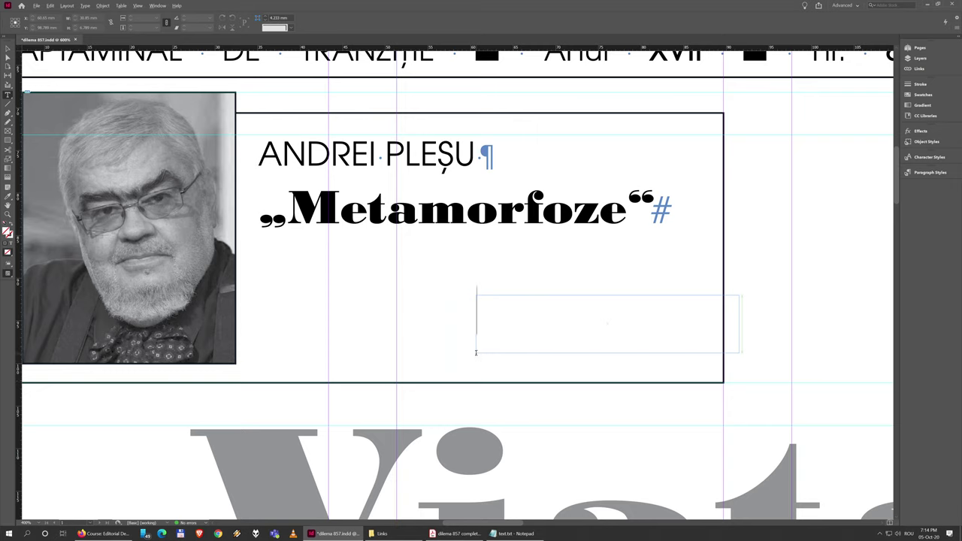
left_click(474, 303)
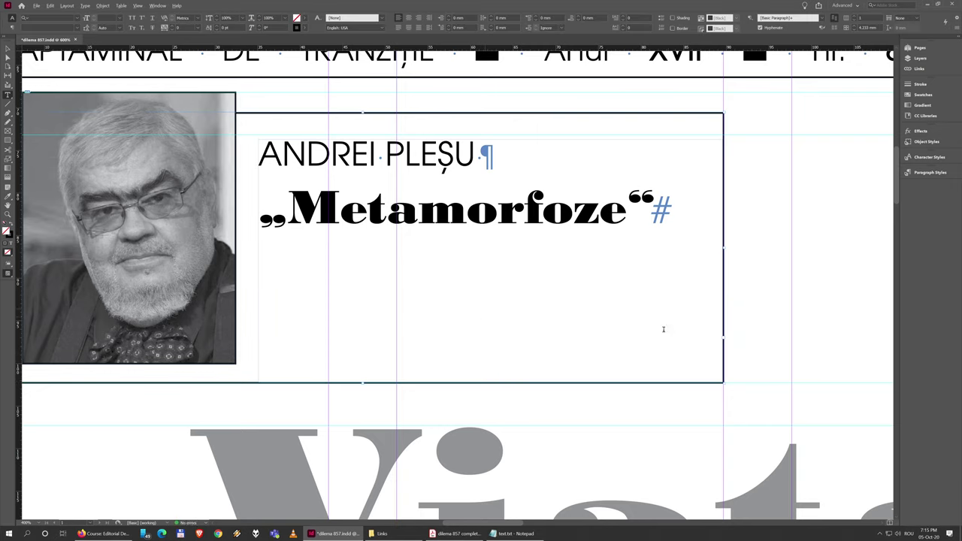
left_click(444, 315)
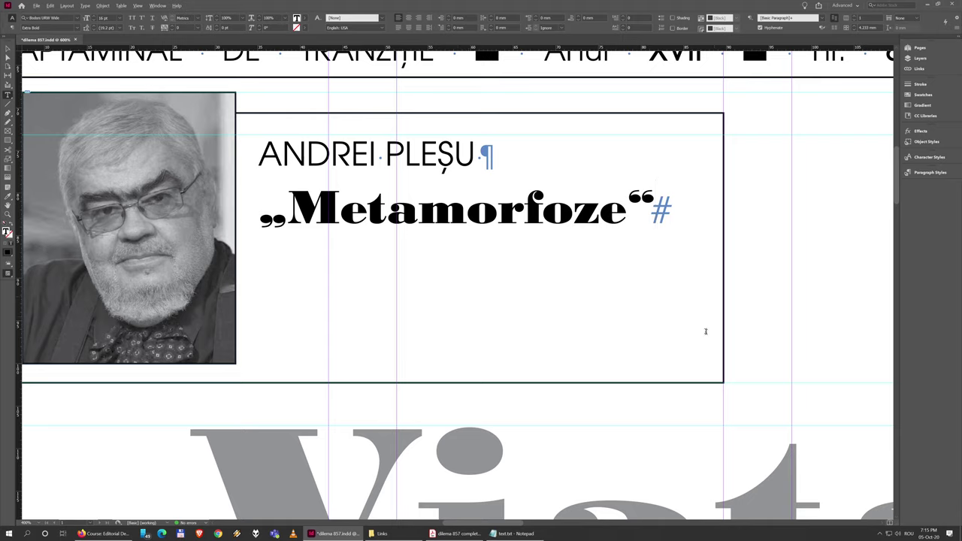
left_click_drag(749, 294, 457, 351)
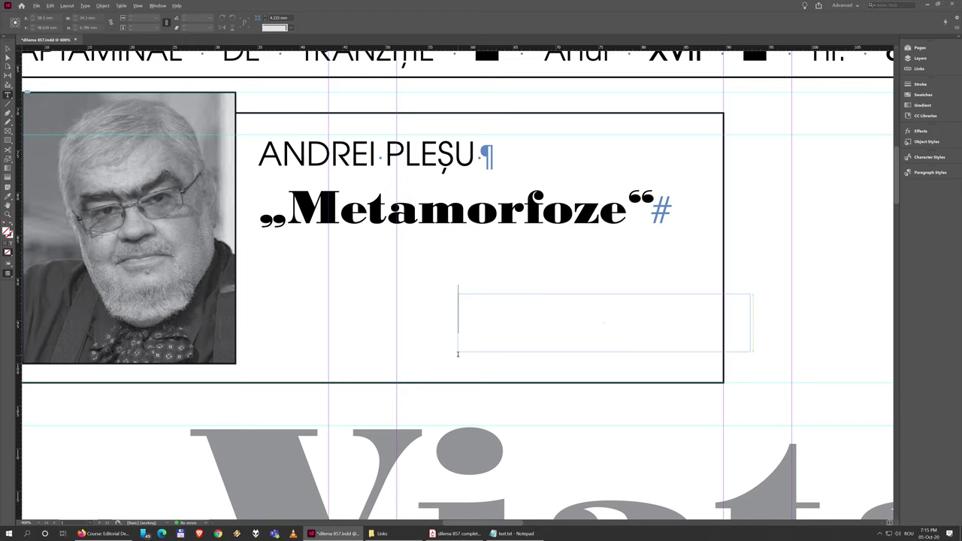
left_click(514, 533)
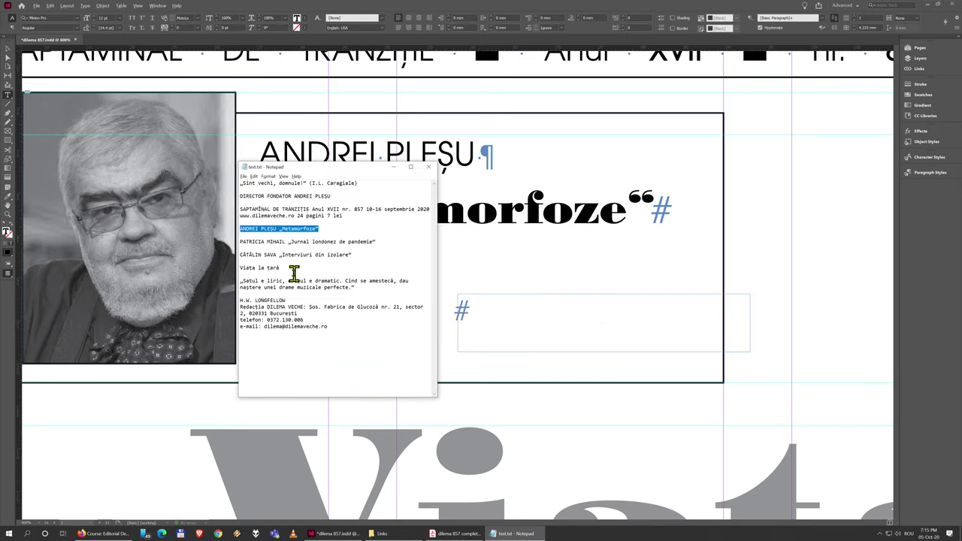
left_click(508, 317)
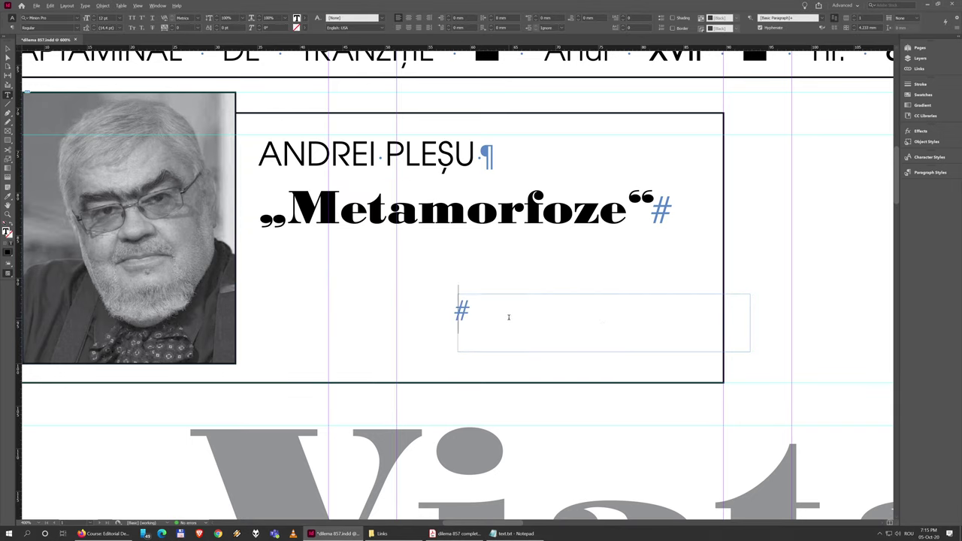
type("pagina 3")
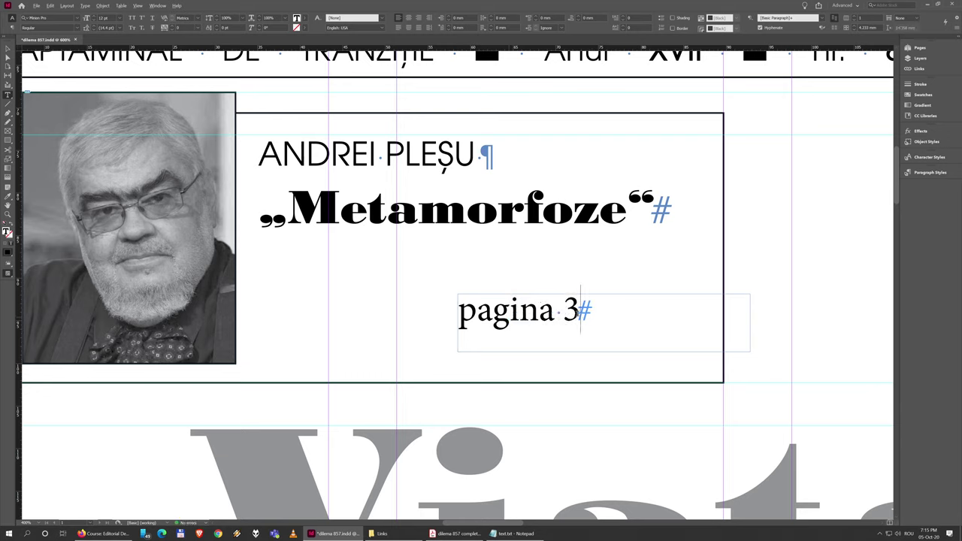
Set 'pagina 3' in AvantGardEFNormal at 11 pt, centred horizontally
key("ctrl+a")
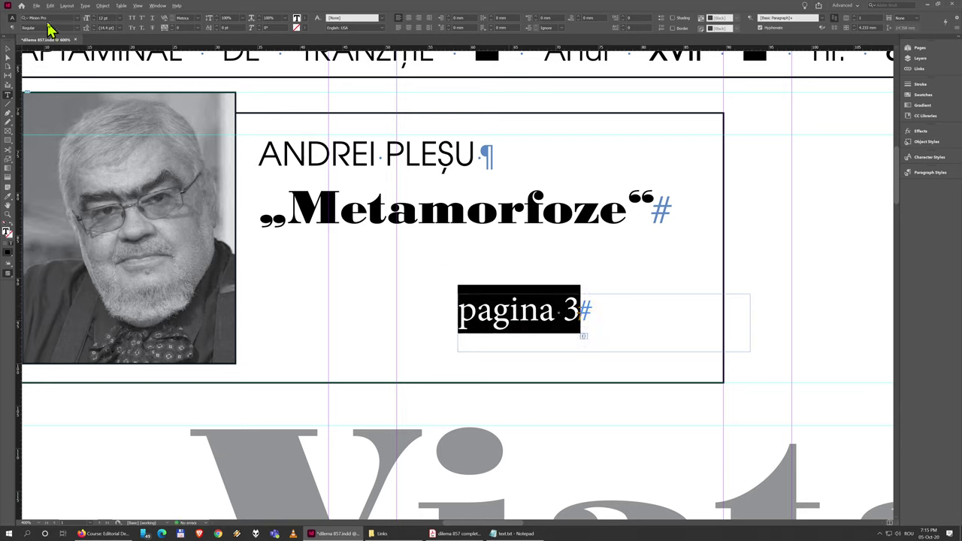
left_click(49, 17)
type("avant")
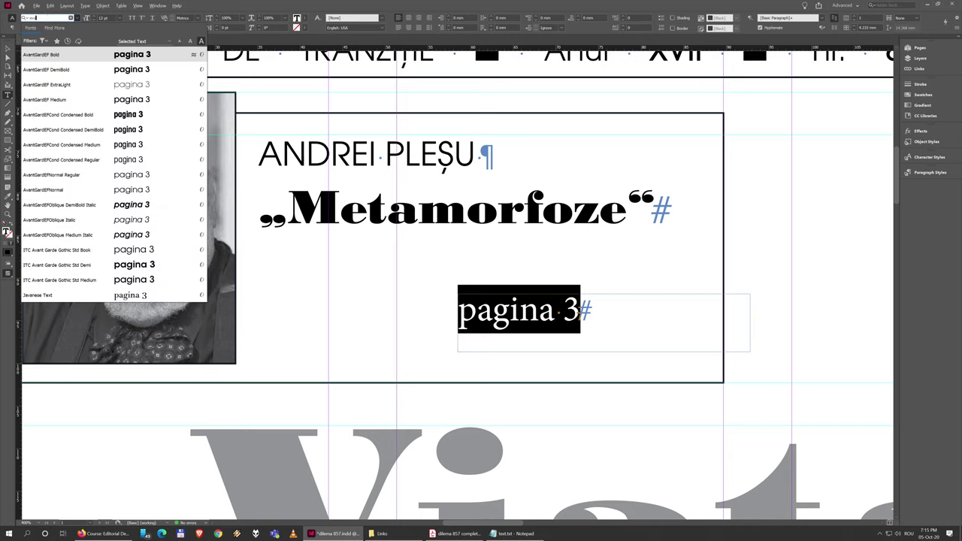
left_click(63, 190)
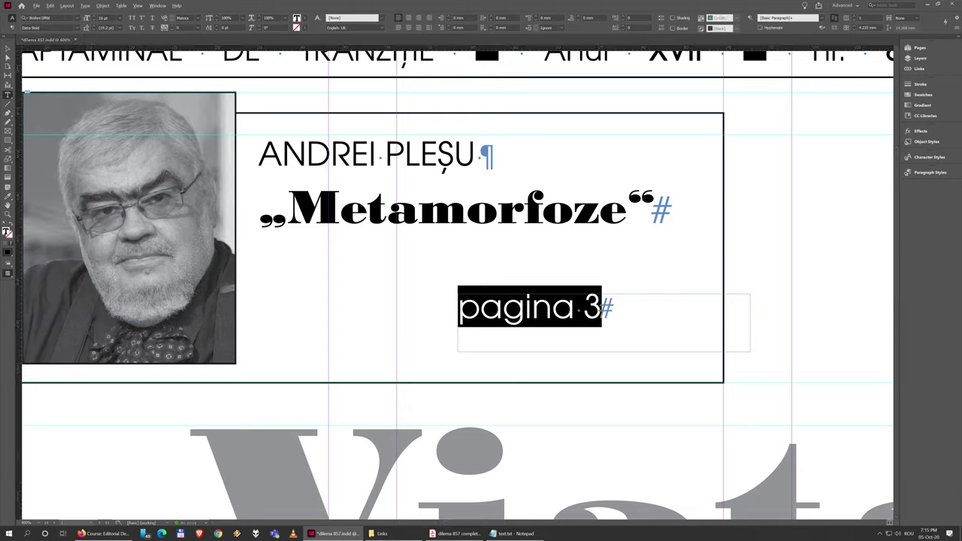
left_click(535, 314)
double_click(539, 311)
triple_click(539, 312)
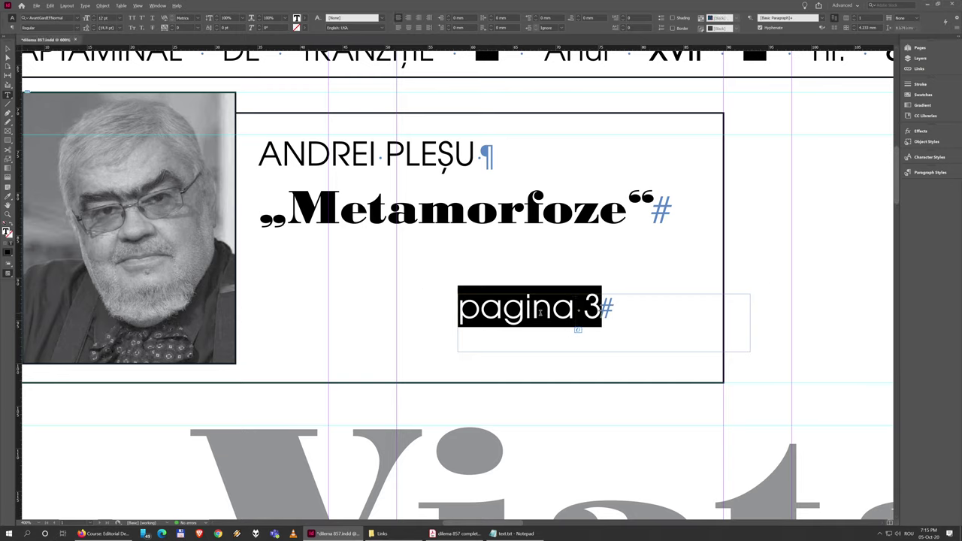
left_click(93, 21)
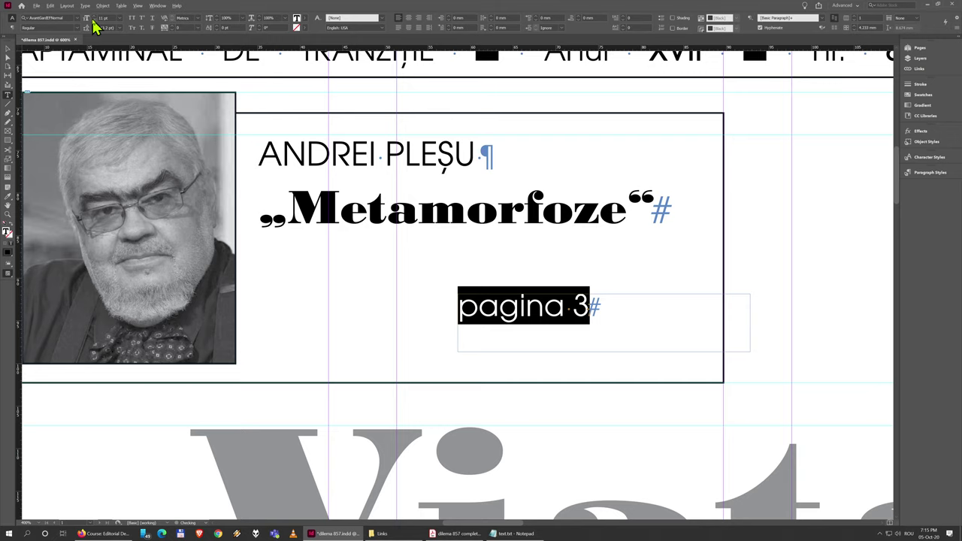
left_click(408, 18)
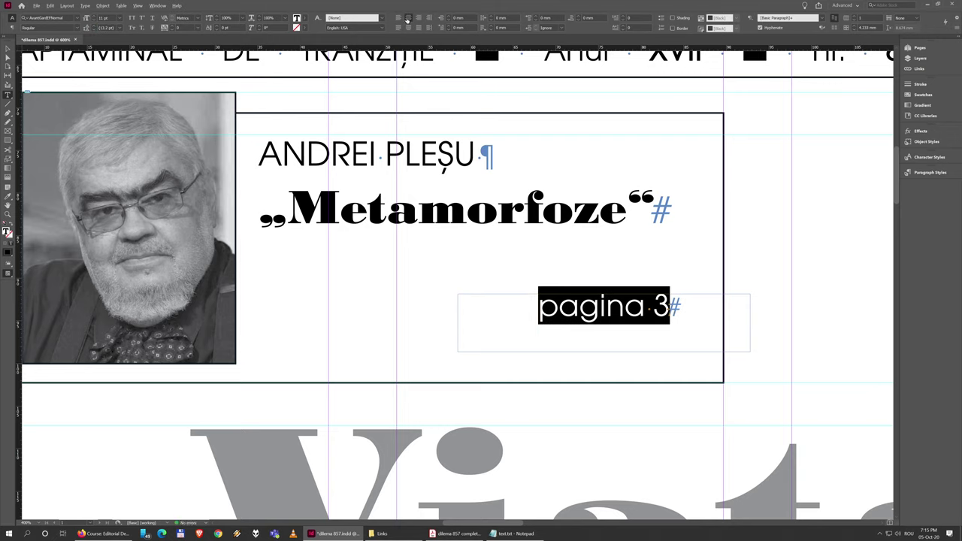
left_click(8, 49)
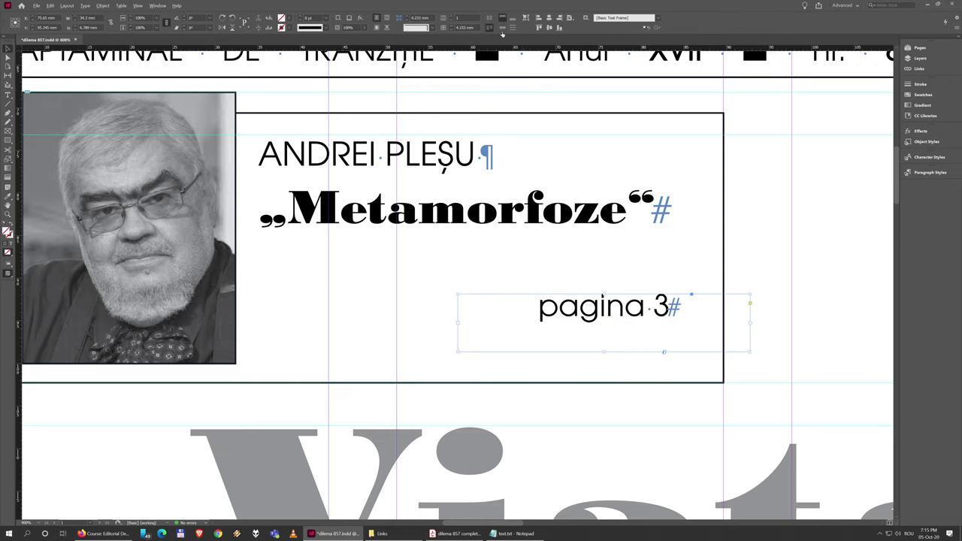
Centre 'pagina 3' vertically and move its frame above ANDREI PLEȘU, slightly right
left_click(502, 28)
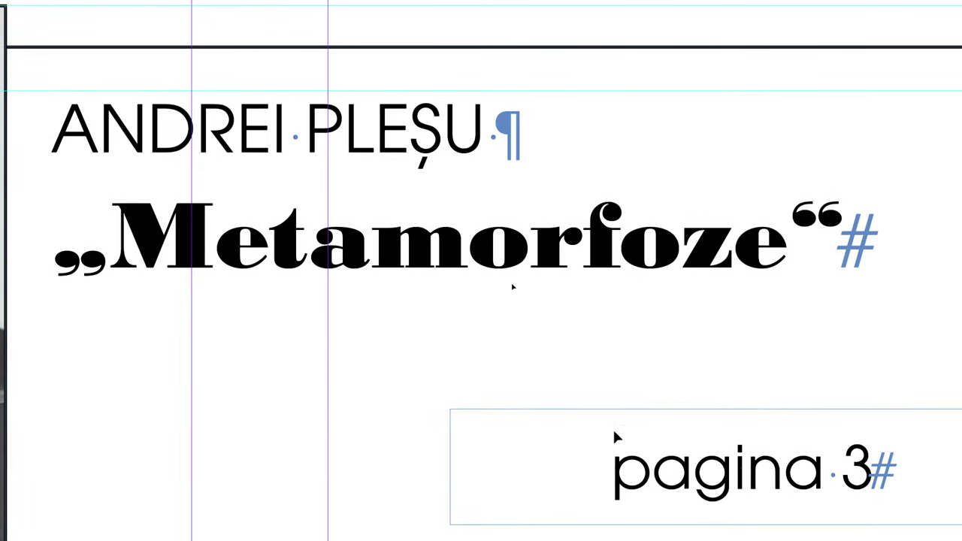
left_click_drag(614, 436, 263, 4)
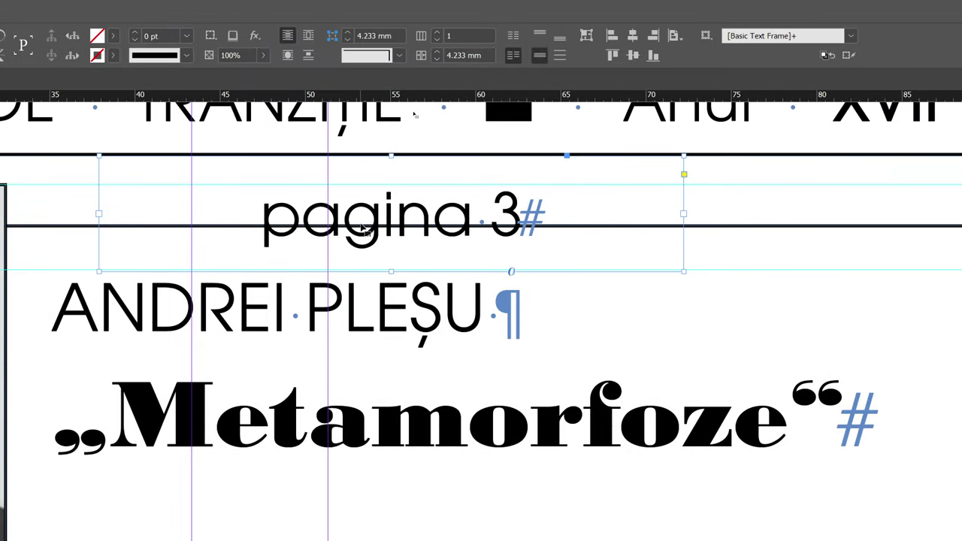
left_click_drag(361, 228, 513, 253)
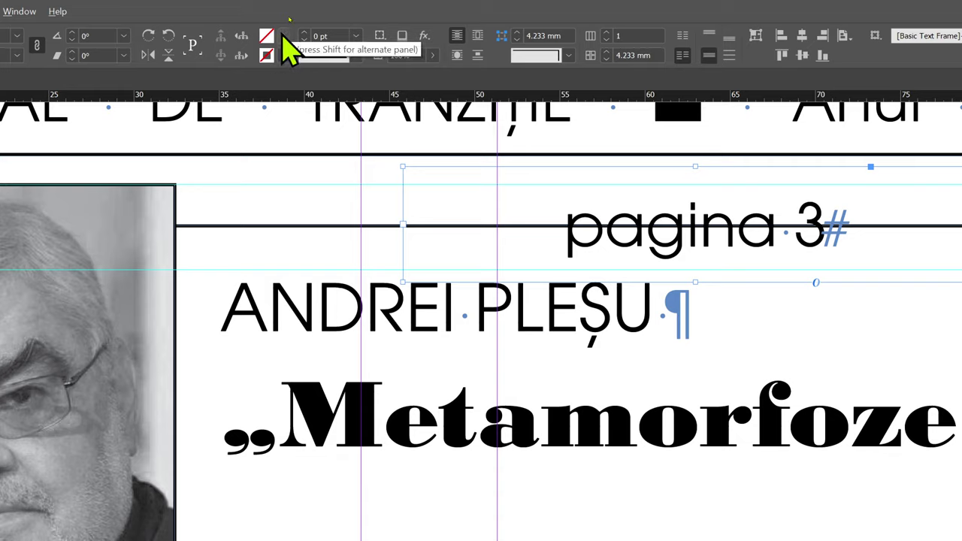
Fill the 'pagina 3' frame with [Black] at a 30% tint
left_click(284, 36)
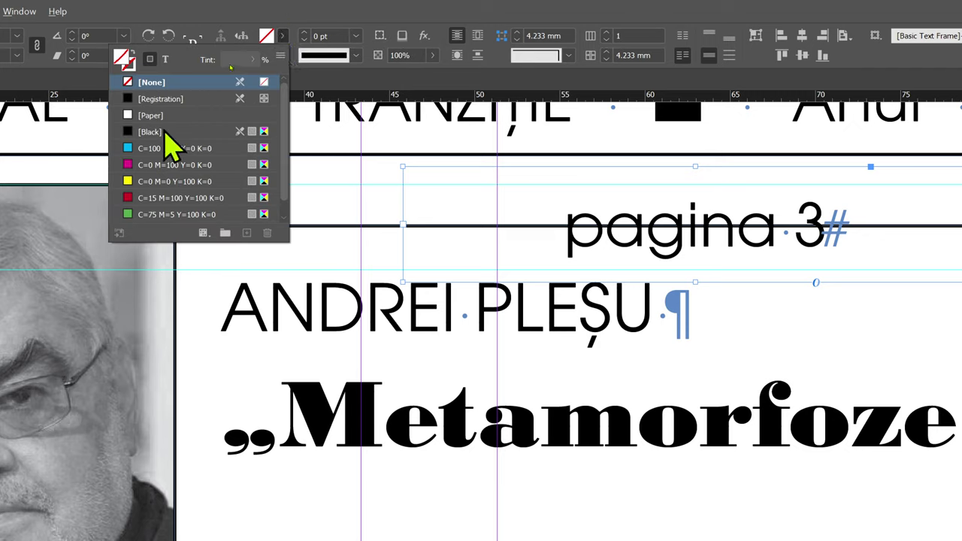
left_click(165, 132)
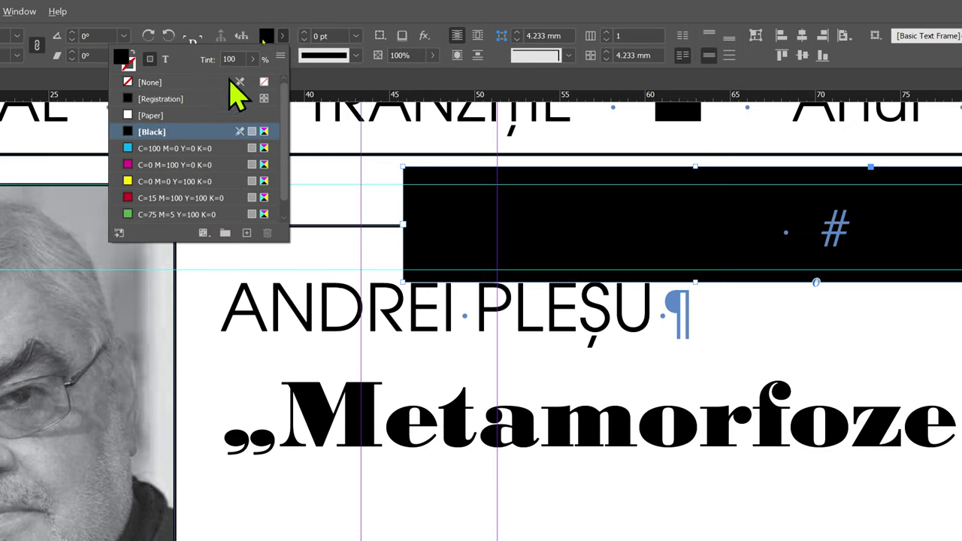
left_click(207, 60)
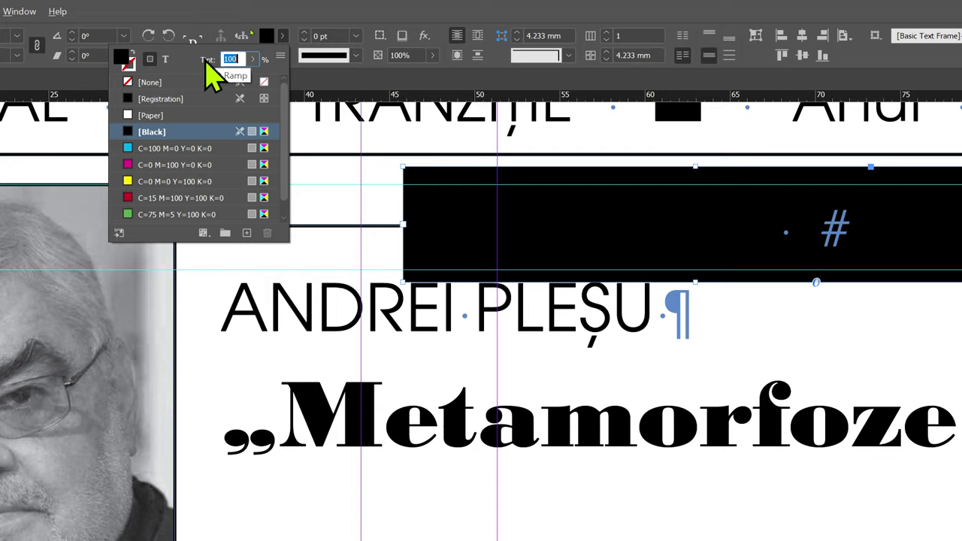
type("30")
key("Return")
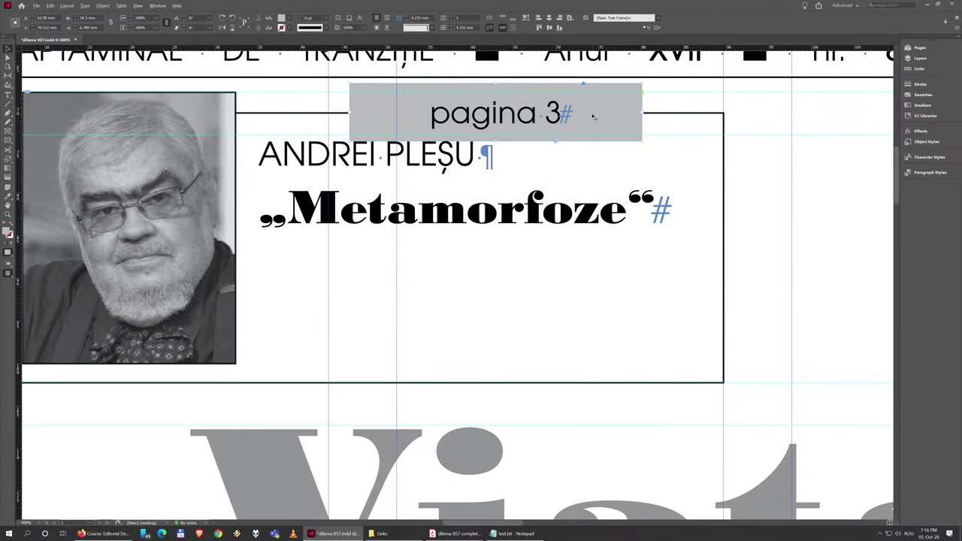
Move the gray label into the teaser box's bottom-right corner, nudging it onto the bottom edge
left_click_drag(594, 115, 676, 356)
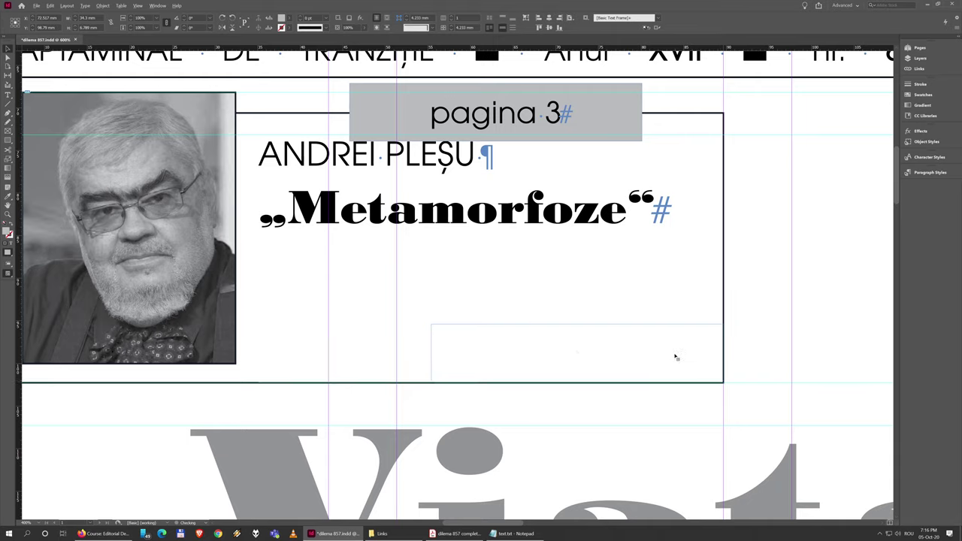
left_click(680, 317)
scroll(687, 403, "up", 4)
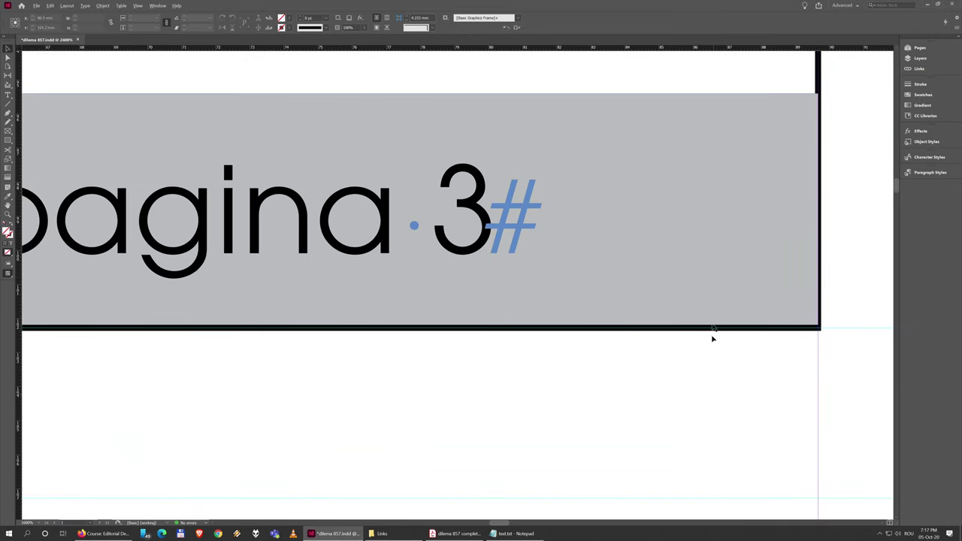
left_click(728, 251)
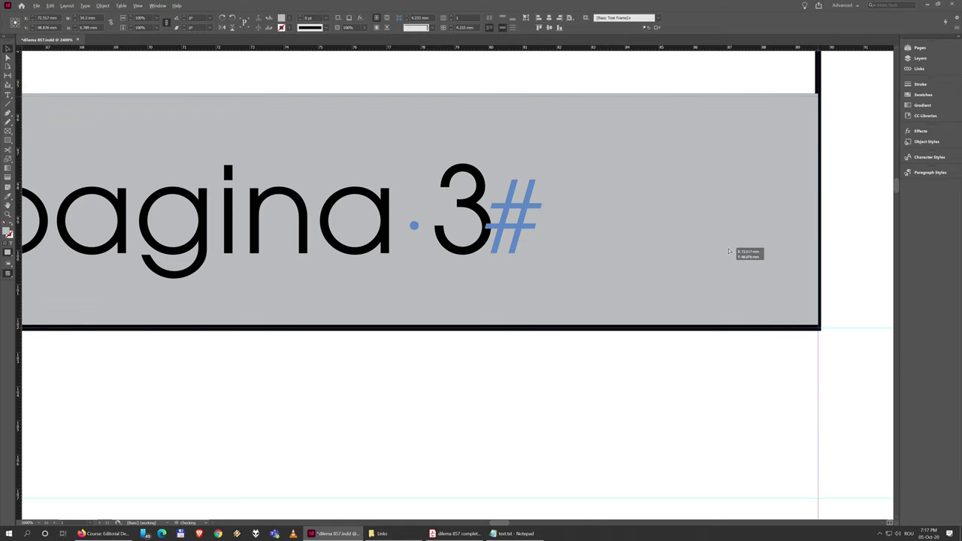
left_click_drag(728, 252, 729, 255)
Preview the page without guides and zoom out to see the whole teaser box
key("w")
left_click(737, 385)
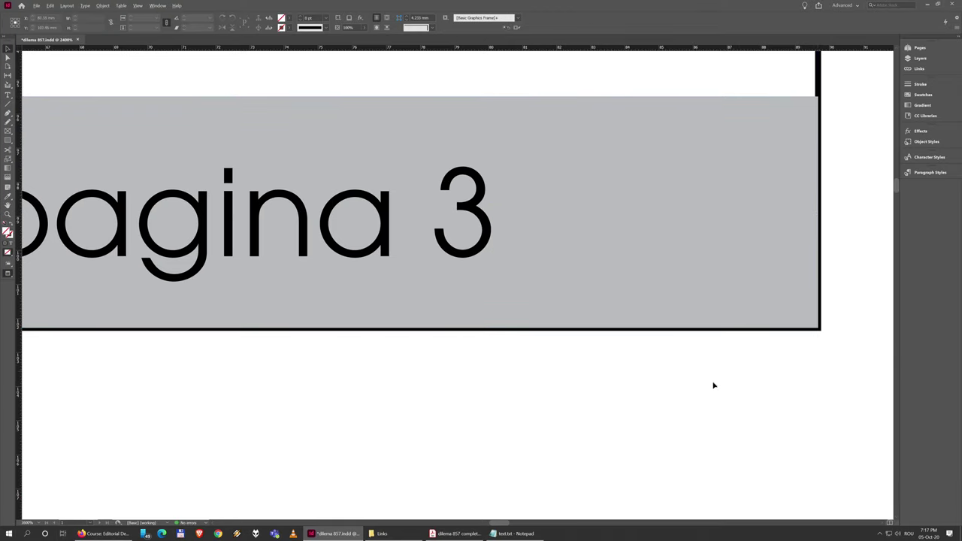
scroll(714, 386, "up", 3)
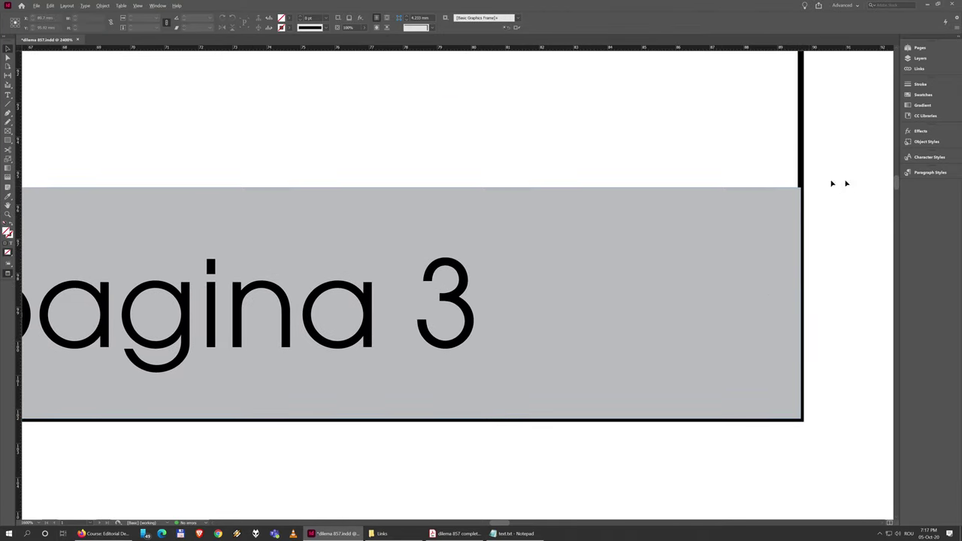
scroll(594, 441, "left", 6)
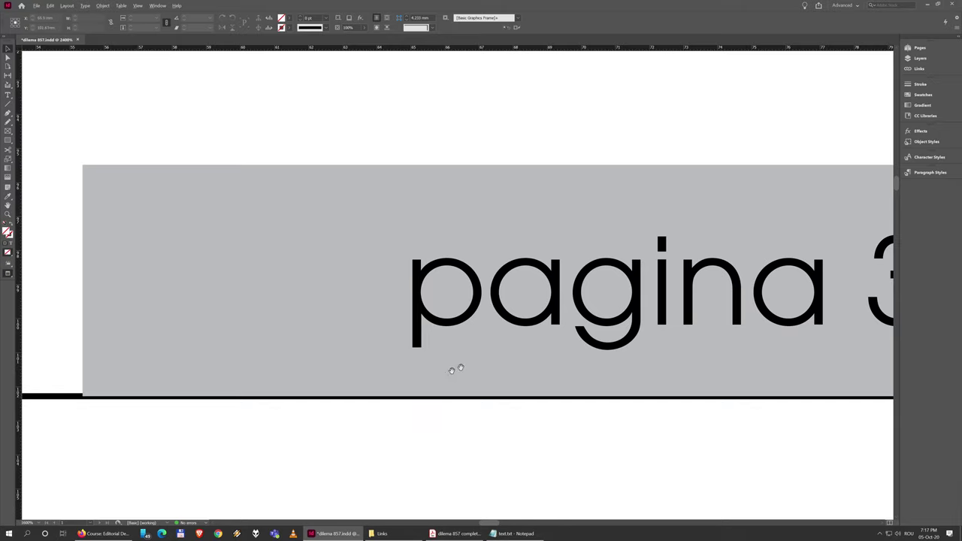
scroll(455, 368, "right", 10)
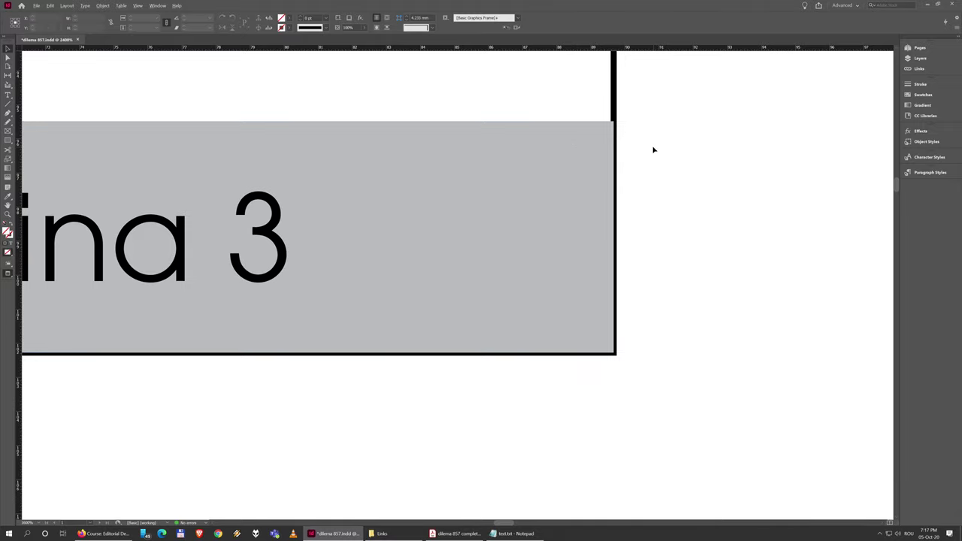
key("ctrl+minus")
key("ctrl+minus")
key("ctrl+minus")
left_click_drag(410, 167, 680, 241)
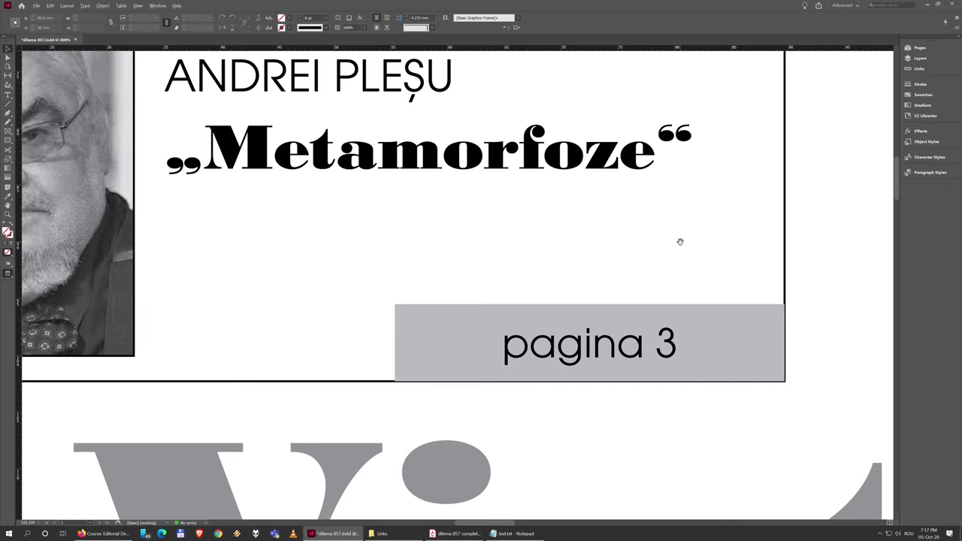
key("ctrl+minus")
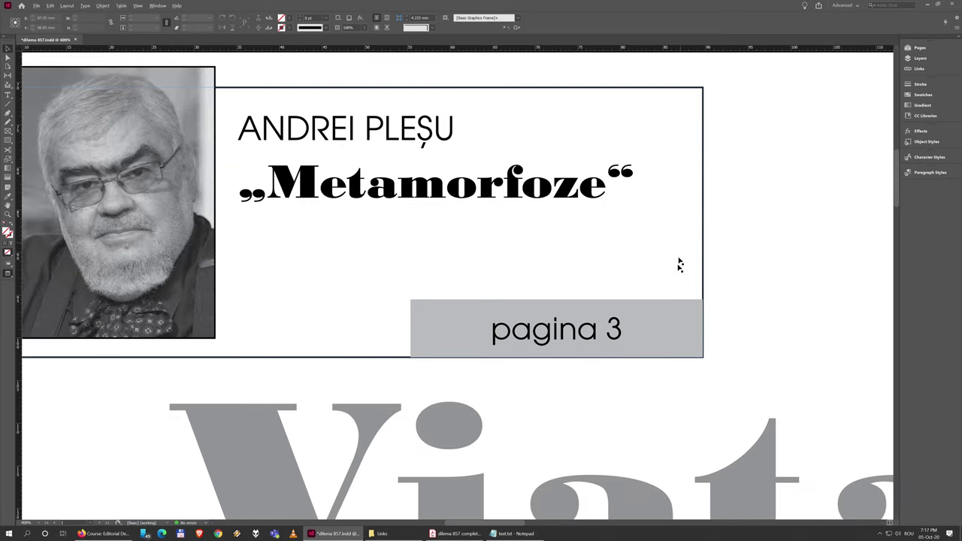
Draw a square over the teaser box's right edge and fill it yellow
left_click(672, 308)
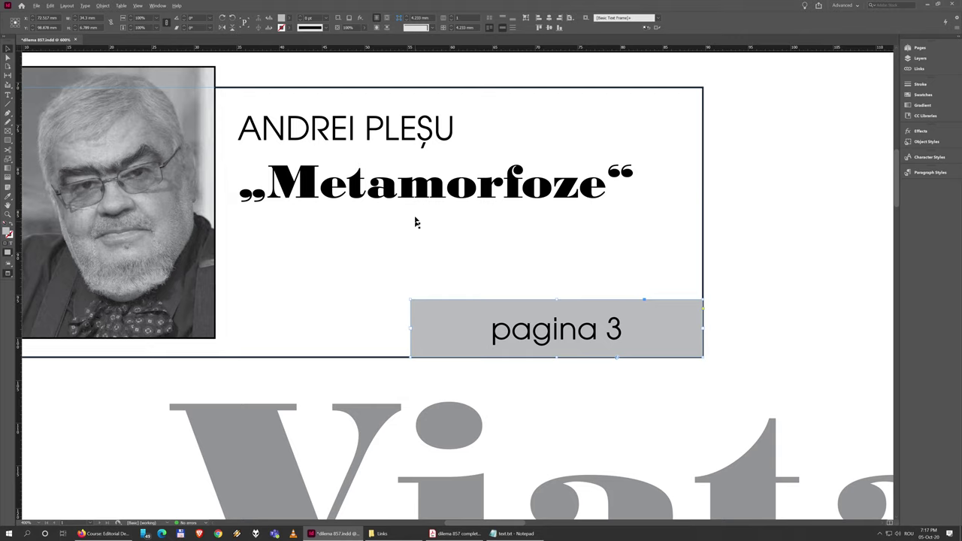
left_click(8, 139)
left_click_drag(590, 212, 706, 311)
left_click(287, 17)
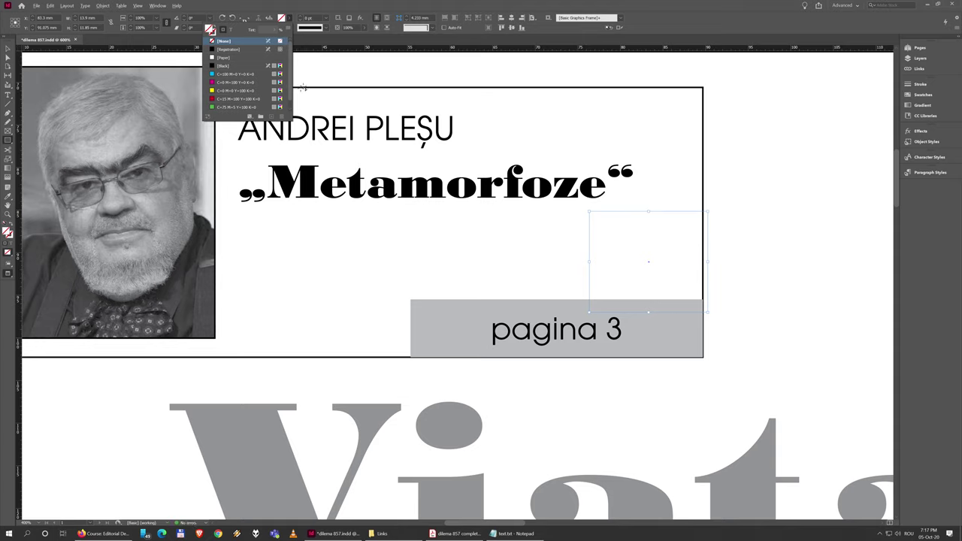
left_click(242, 91)
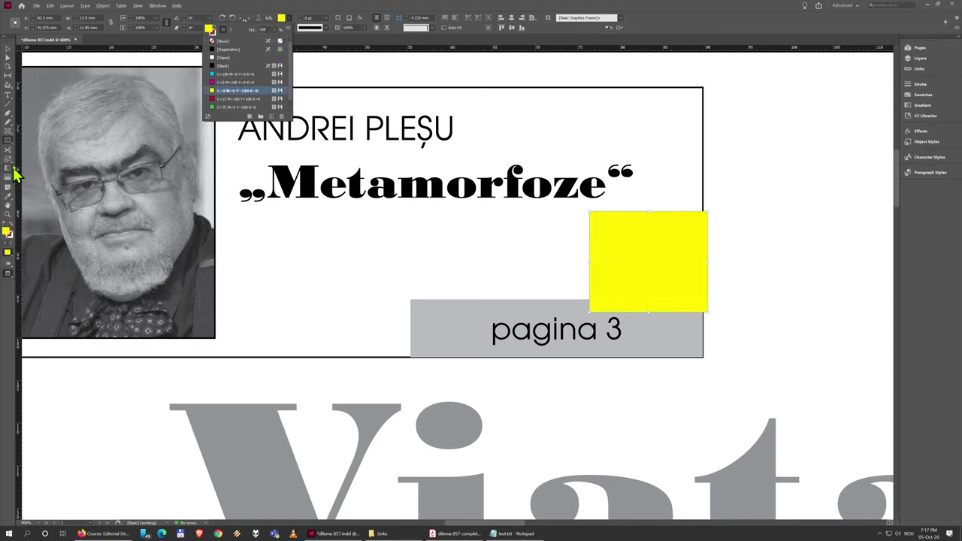
Draw a second square overlapping the yellow one and fill it red
left_click_drag(665, 188, 744, 256)
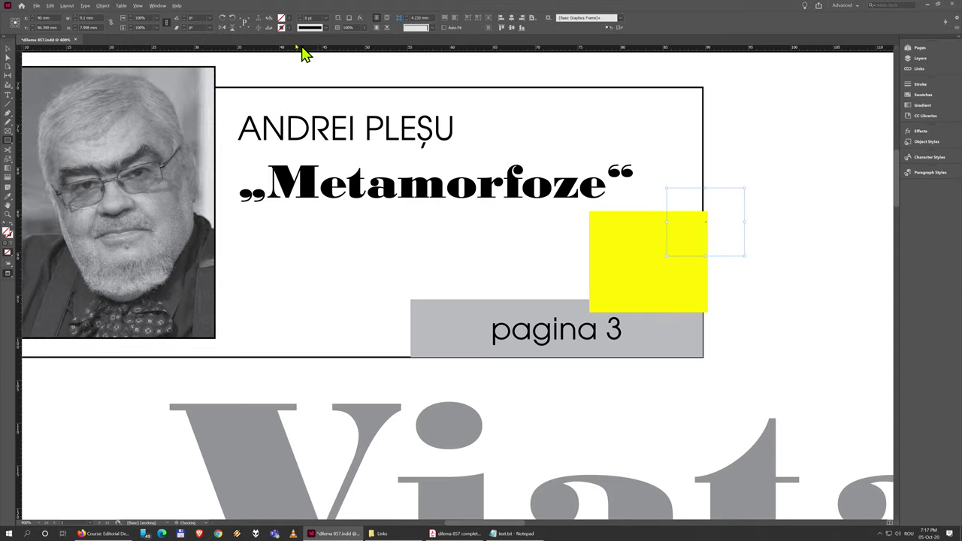
left_click(290, 21)
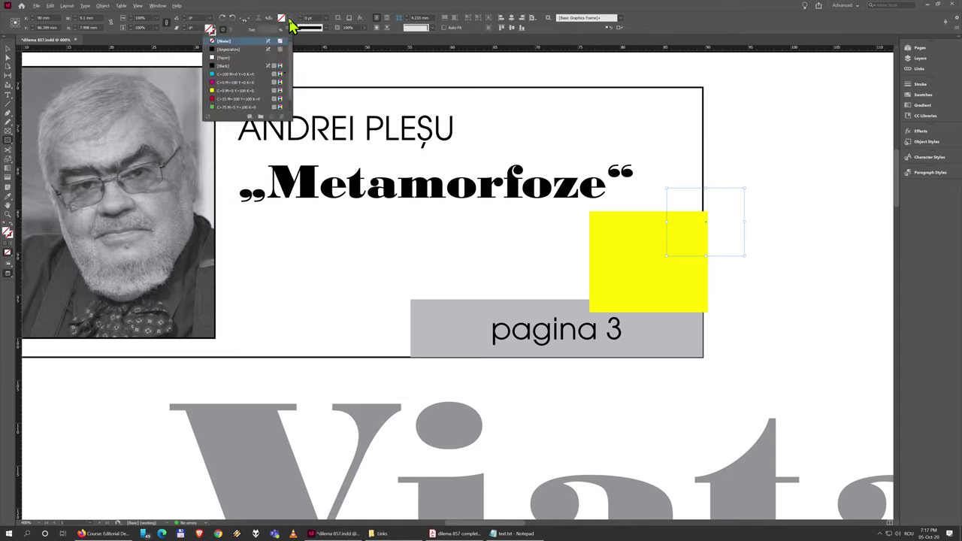
left_click(230, 91)
left_click(230, 99)
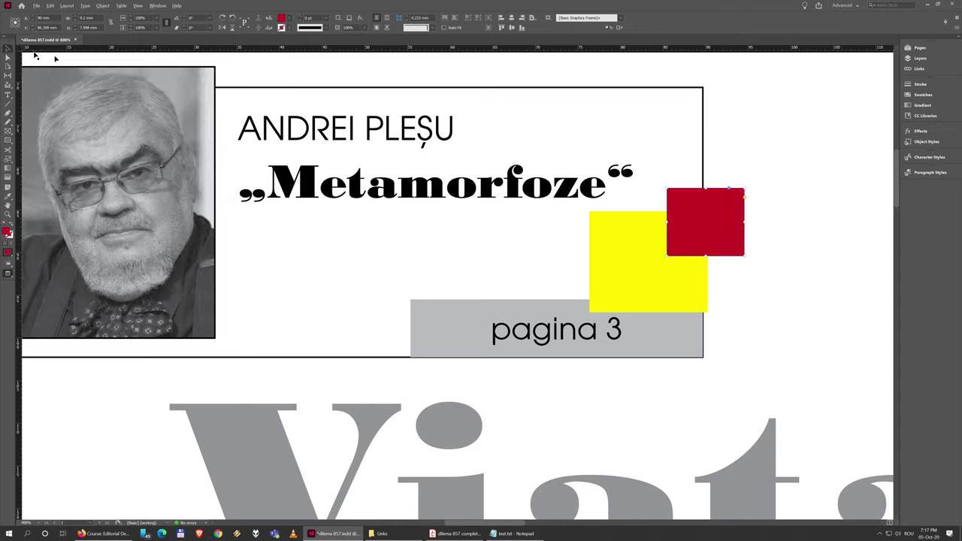
Reposition the squares so red overlaps the yellow square's top-left corner
left_click_drag(699, 225, 757, 239)
left_click_drag(666, 266, 741, 272)
mouse_move(747, 218)
left_mouse_down()
mouse_move(791, 224)
mouse_move(755, 275)
mouse_move(757, 215)
left_mouse_up()
left_click_drag(734, 276, 793, 268)
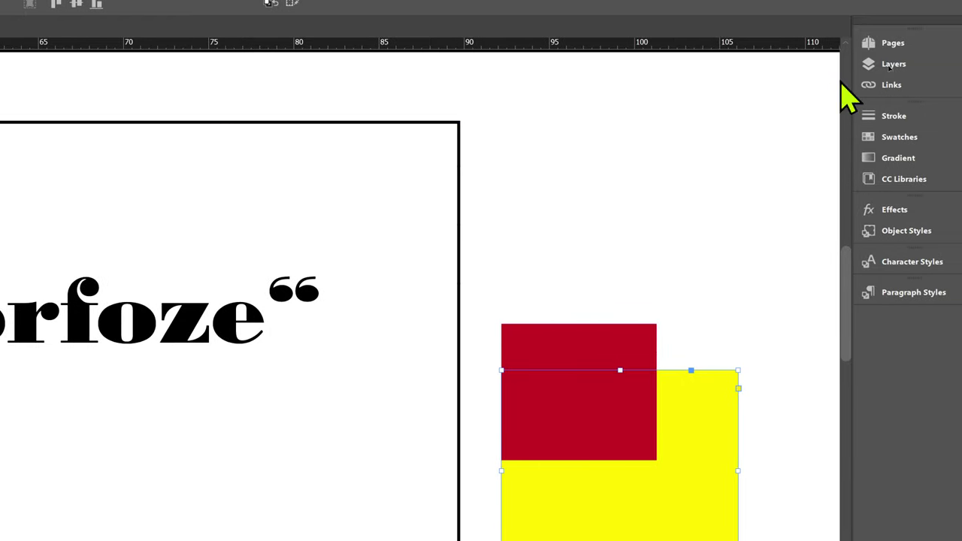
Show Layer 1's objects in the Layers panel and identify the red and yellow squares
left_click(885, 68)
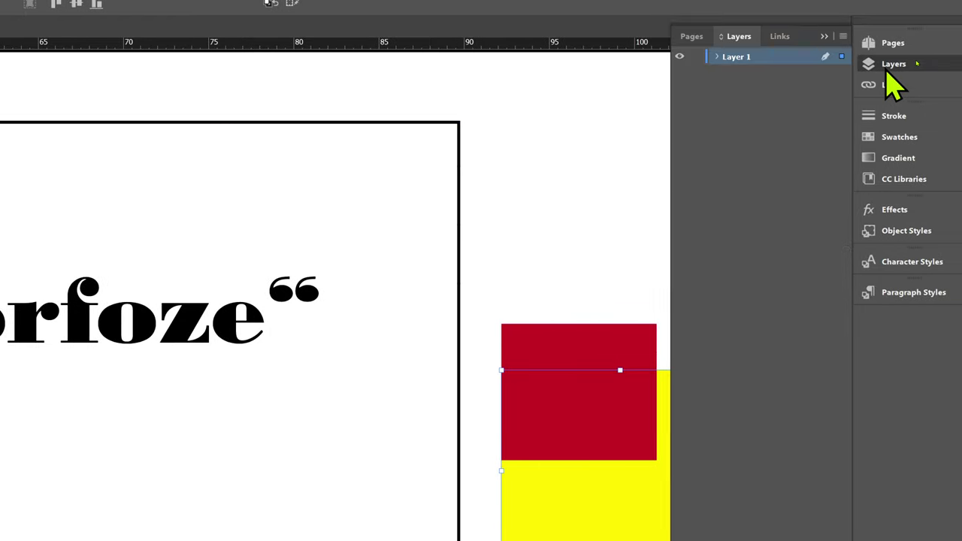
left_click(718, 59)
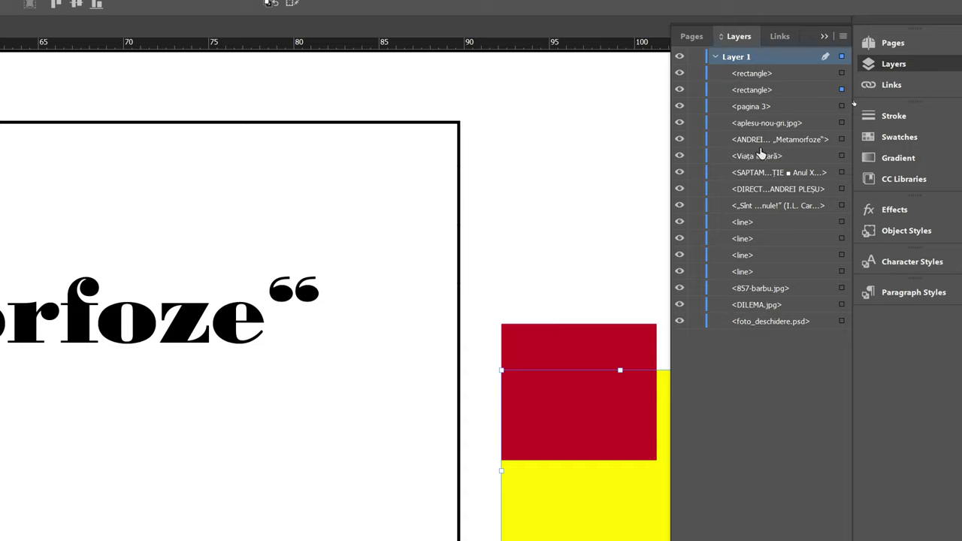
left_click(596, 354)
left_click(591, 487)
left_click(596, 351)
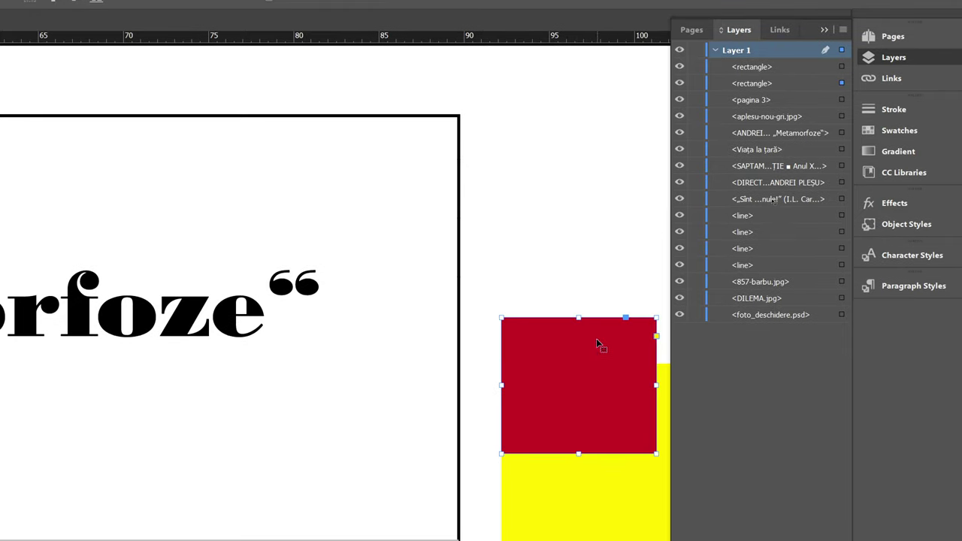
left_click(582, 495)
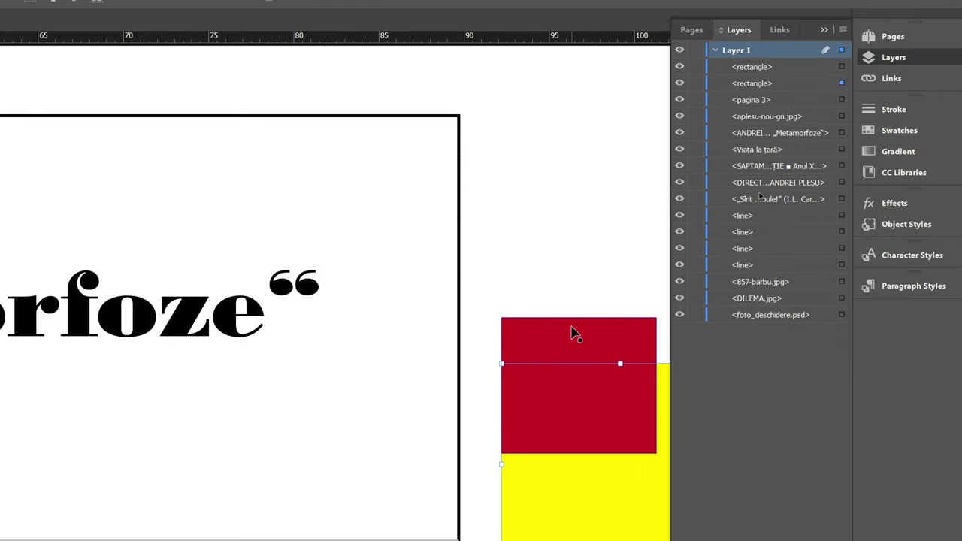
left_click(572, 331)
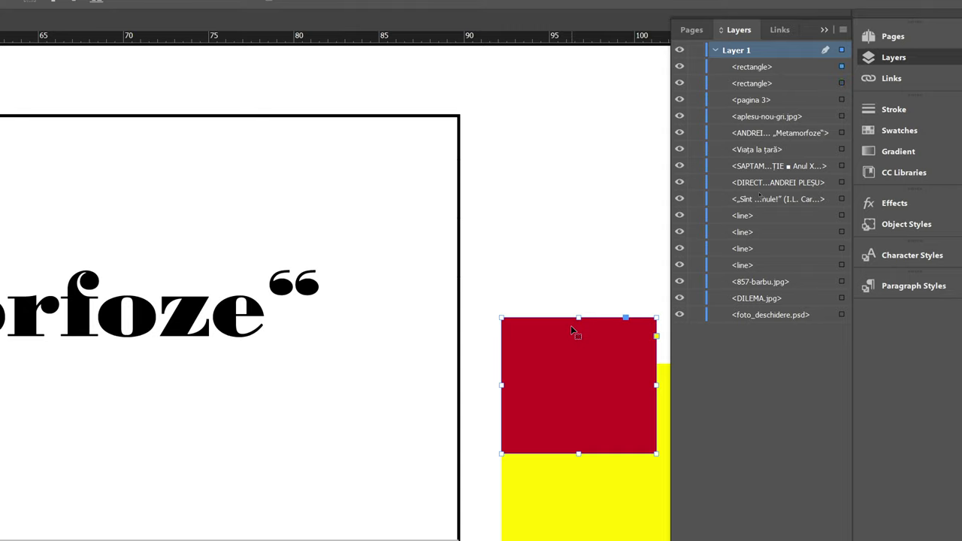
left_click(576, 490)
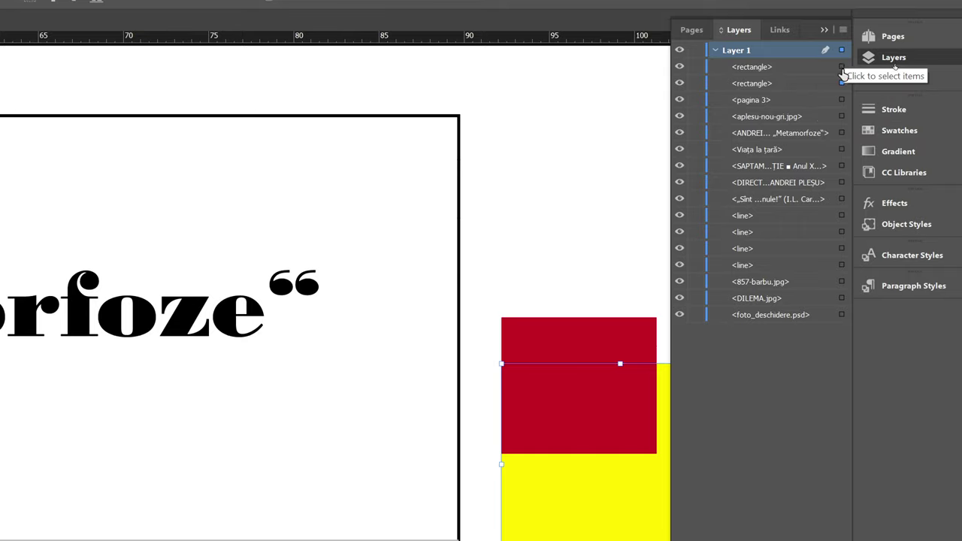
left_click(551, 342)
left_click(578, 336)
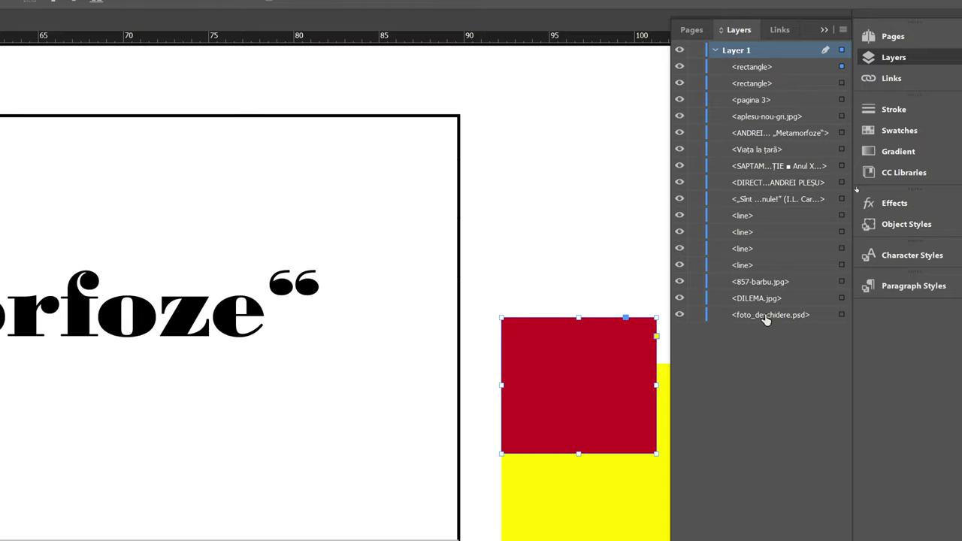
Drag the top <rectangle> row below the second to put red behind yellow
left_click(799, 70)
left_click_drag(798, 79, 798, 87)
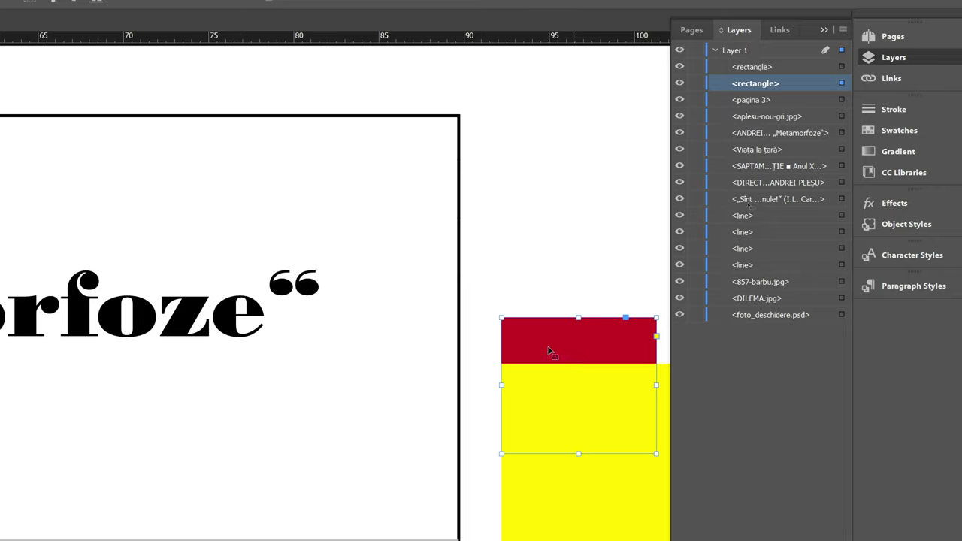
left_click(794, 100)
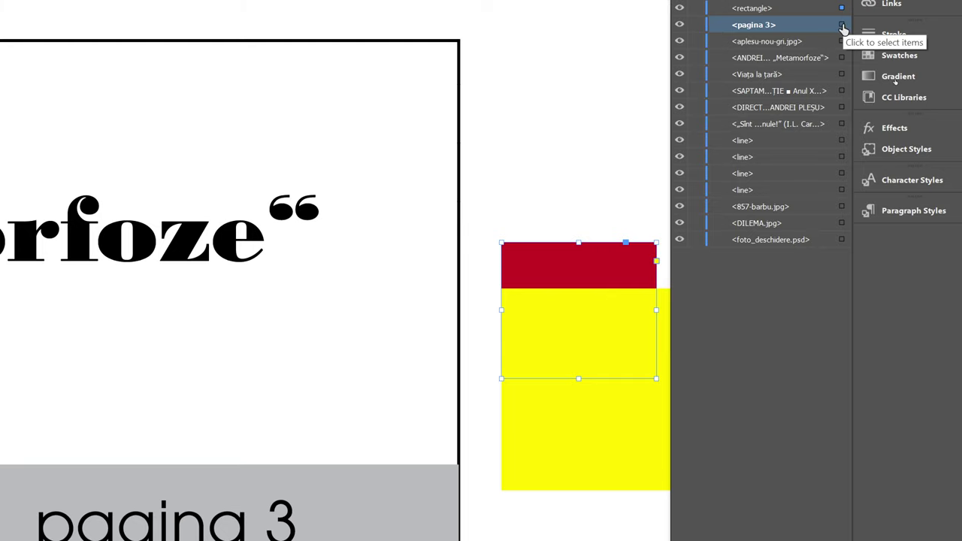
left_click(842, 26)
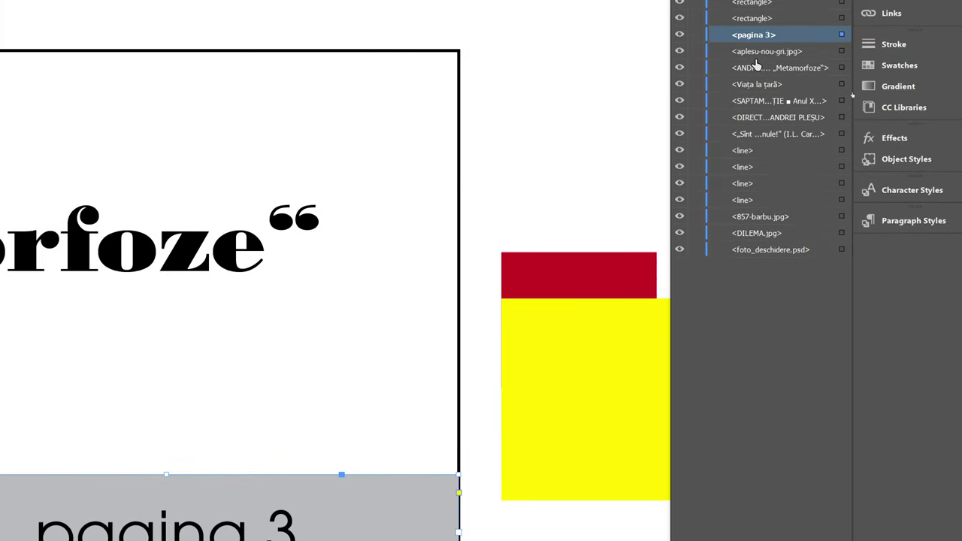
left_click(745, 69)
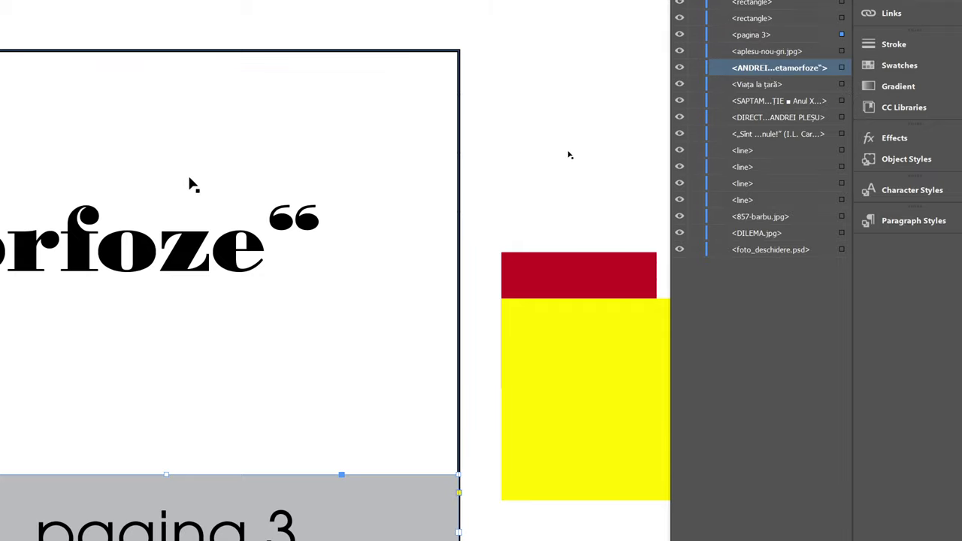
left_click(841, 68)
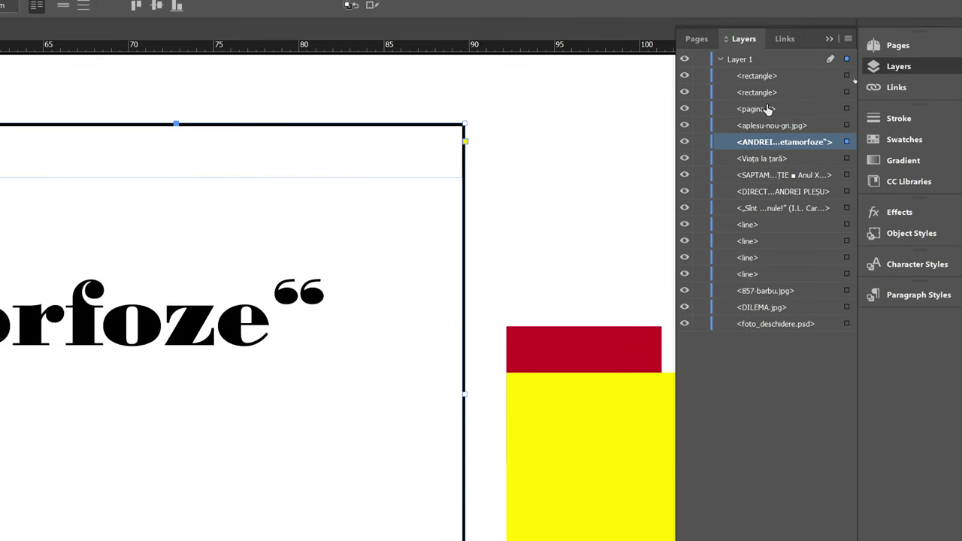
left_click_drag(766, 116, 785, 154)
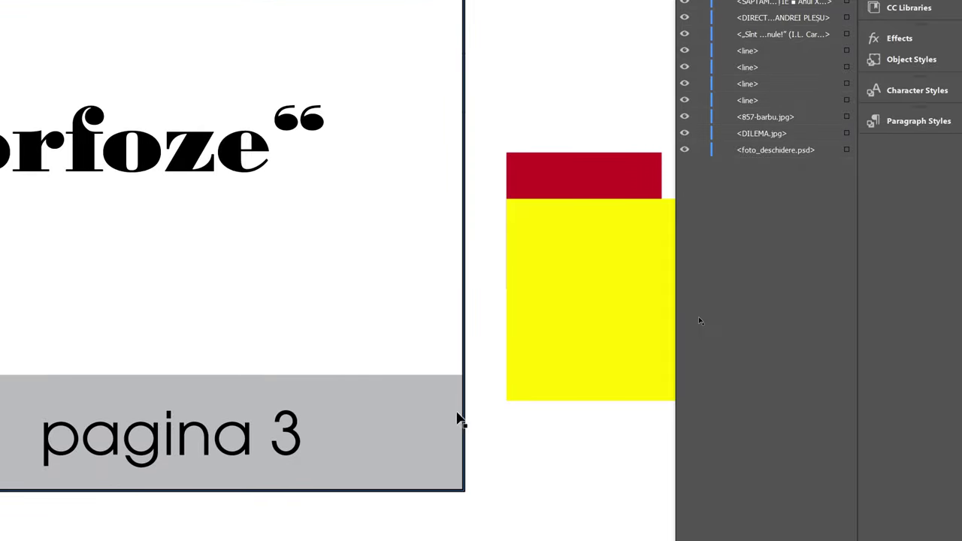
scroll(451, 406, "up", 3)
scroll(451, 404, "up", 1)
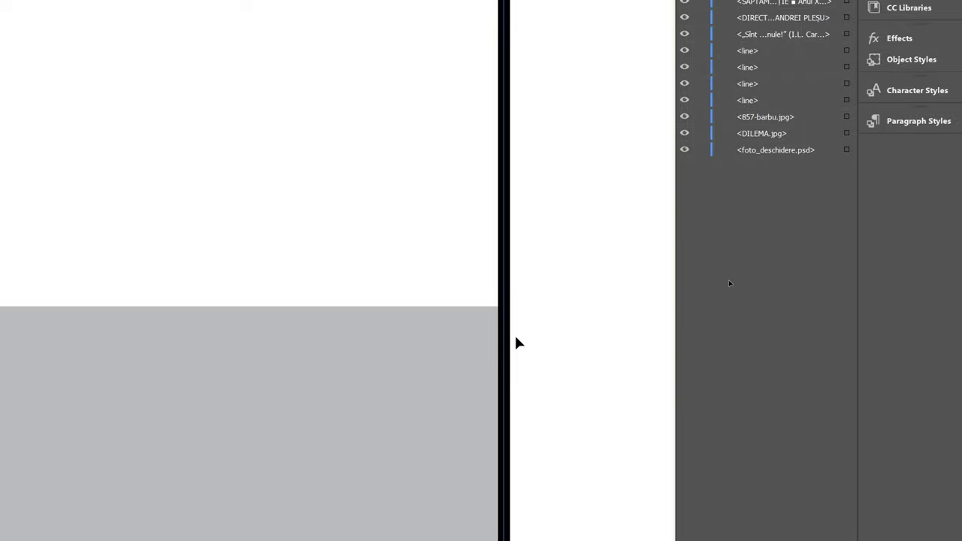
scroll(519, 346, "down", 4)
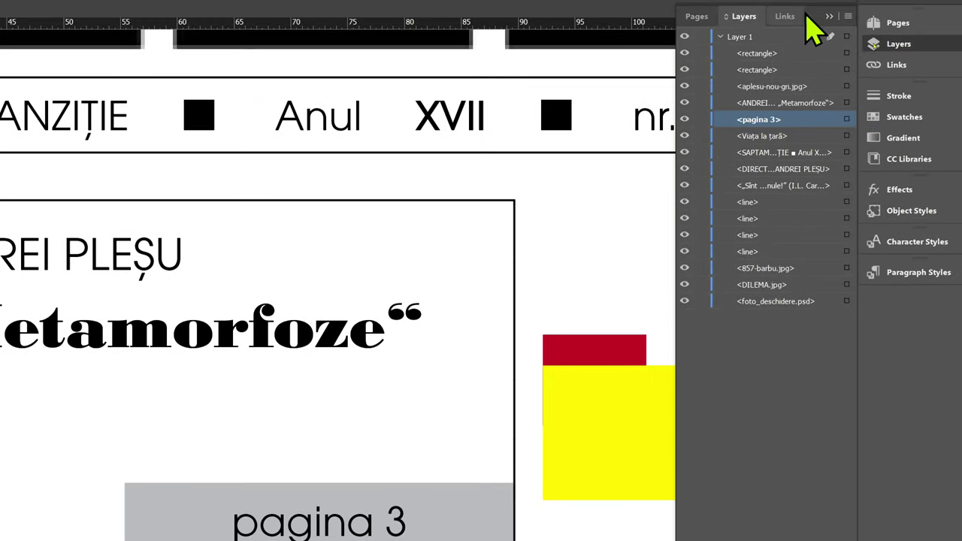
left_click_drag(773, 128, 779, 88)
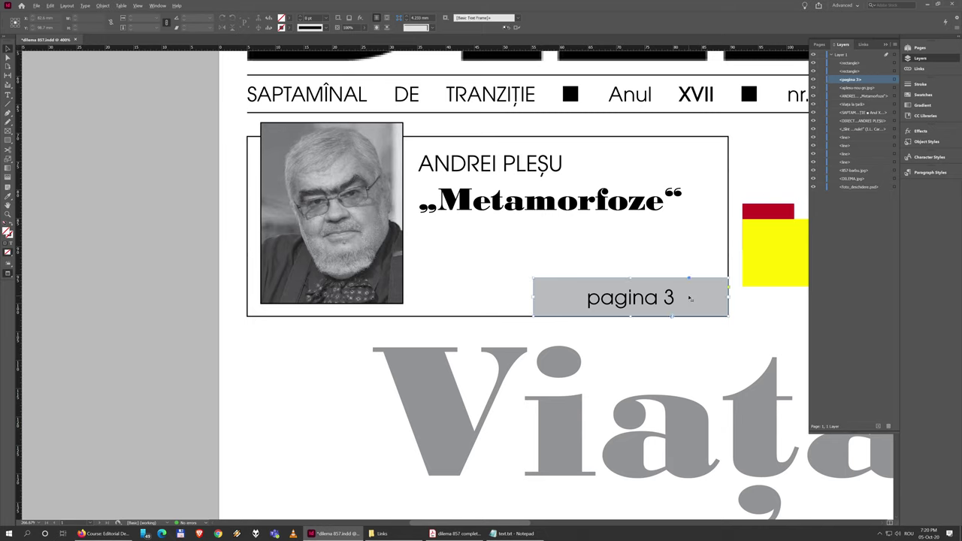
right_click(690, 298)
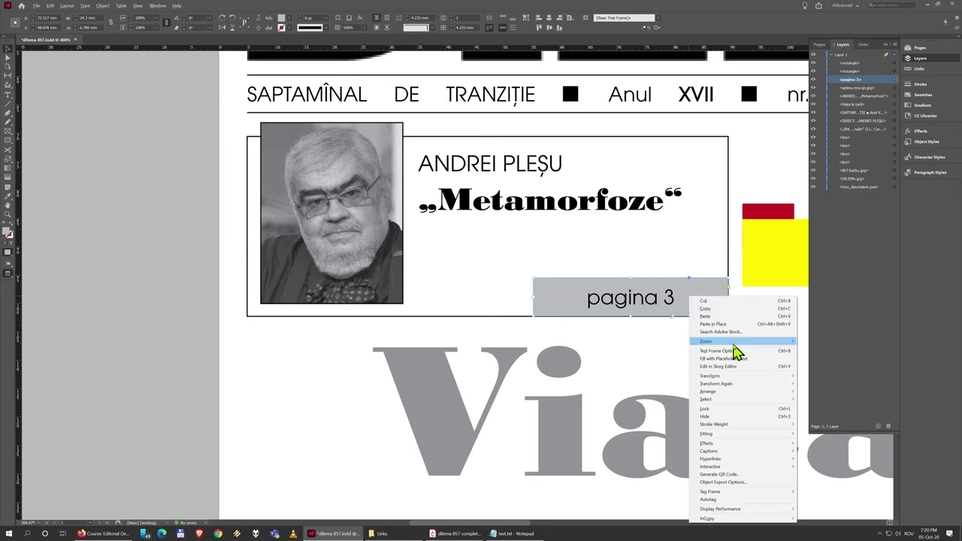
mouse_move(726, 392)
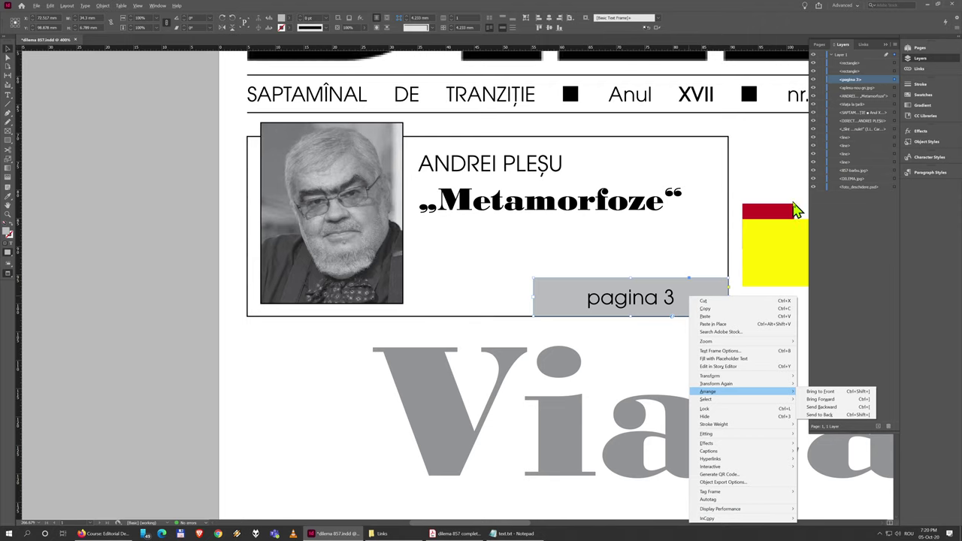
left_click(791, 207)
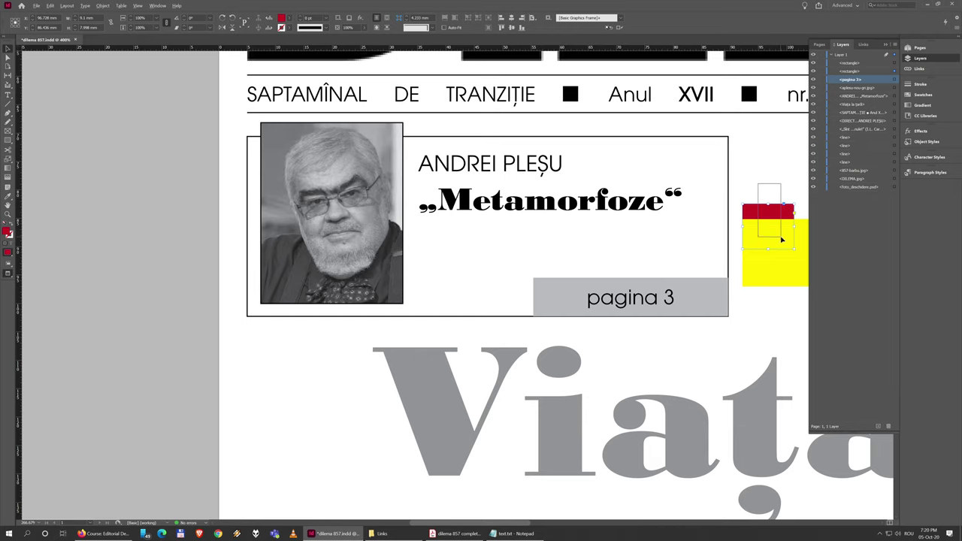
Move both squares up, then send the yellow square backward with Arrange > Send Backward
left_click_drag(786, 220, 790, 140)
scroll(790, 140, "up", 2)
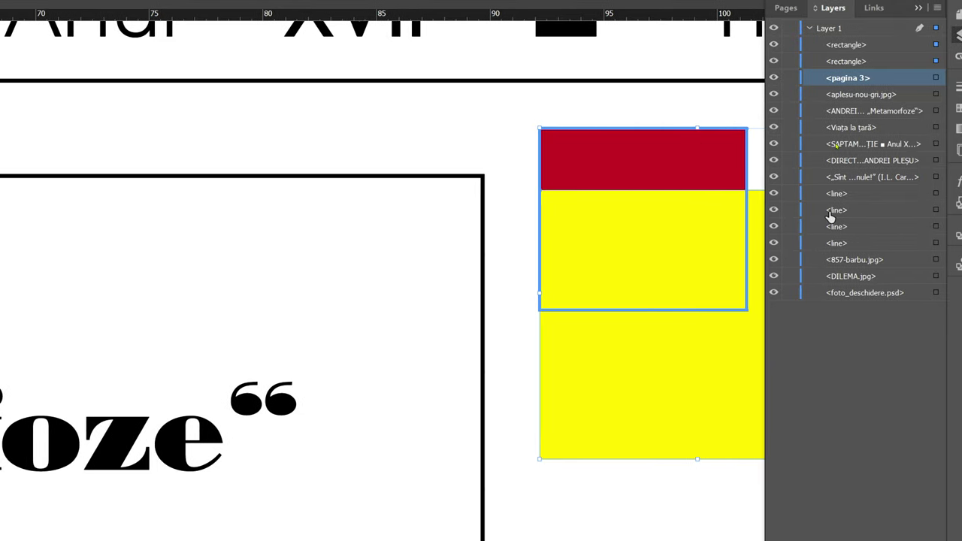
left_click(600, 167)
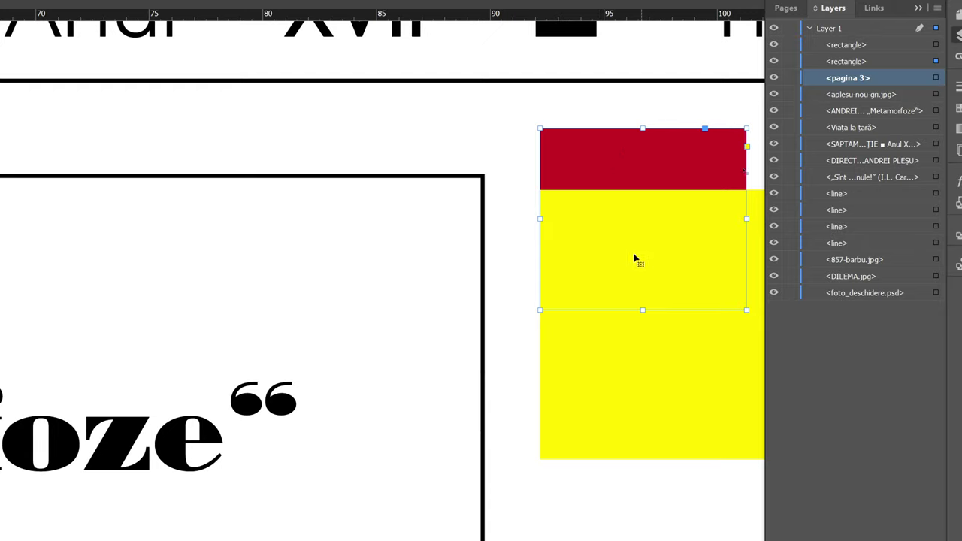
left_click(624, 376)
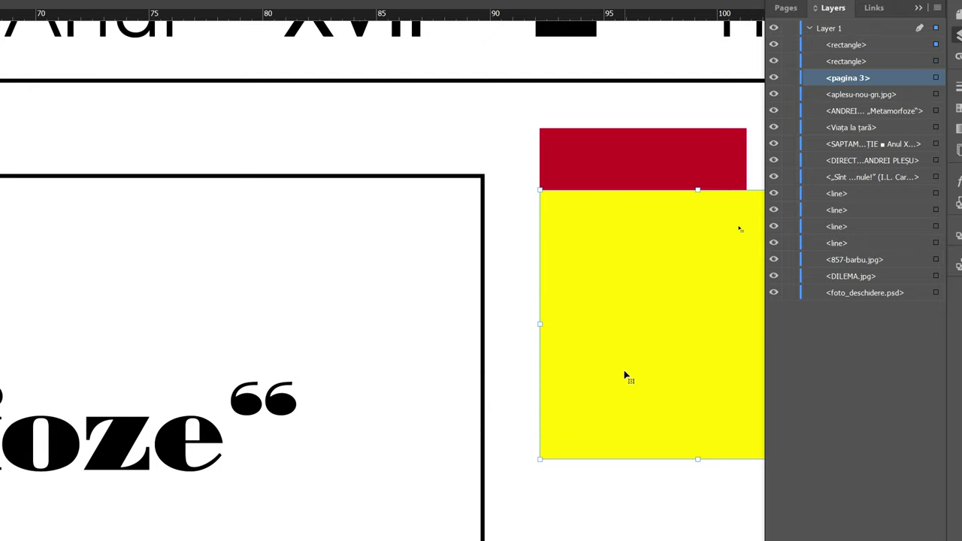
right_click(628, 243)
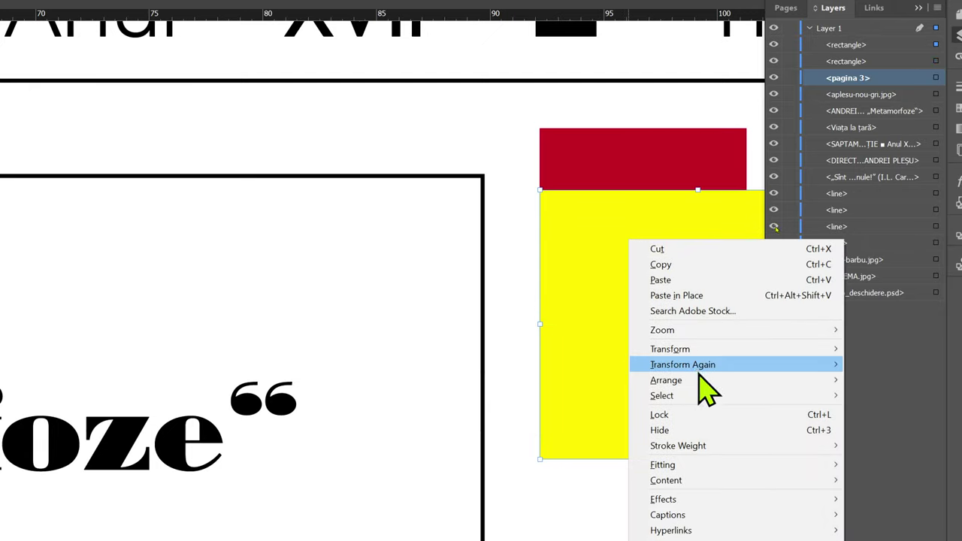
mouse_move(709, 388)
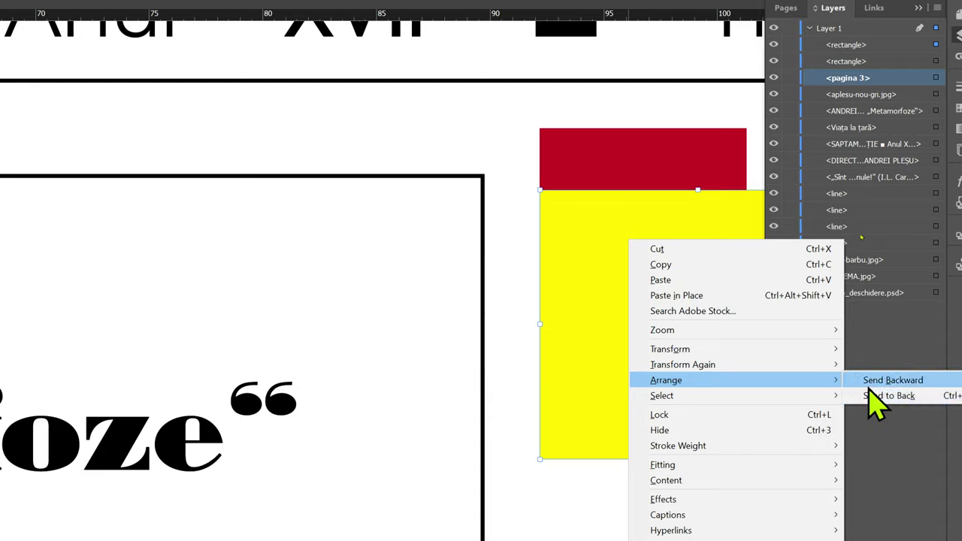
left_click(872, 382)
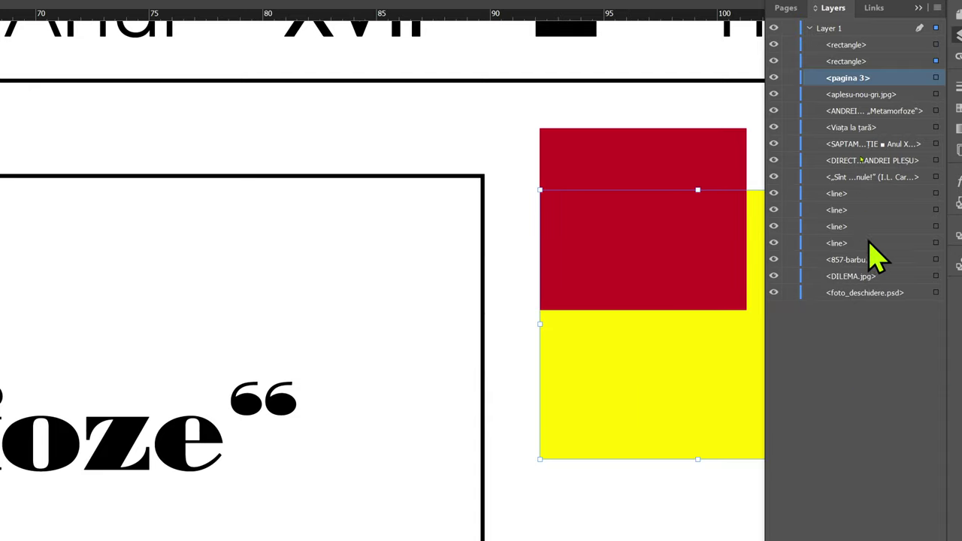
left_click(860, 67)
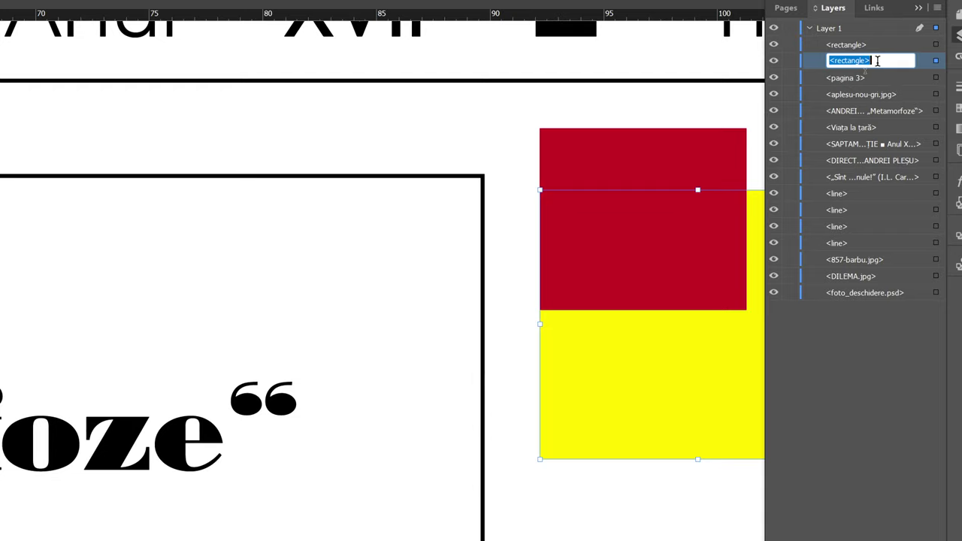
Name the square objects 'yellow' and 'red' in the Layers panel
type("yellow")
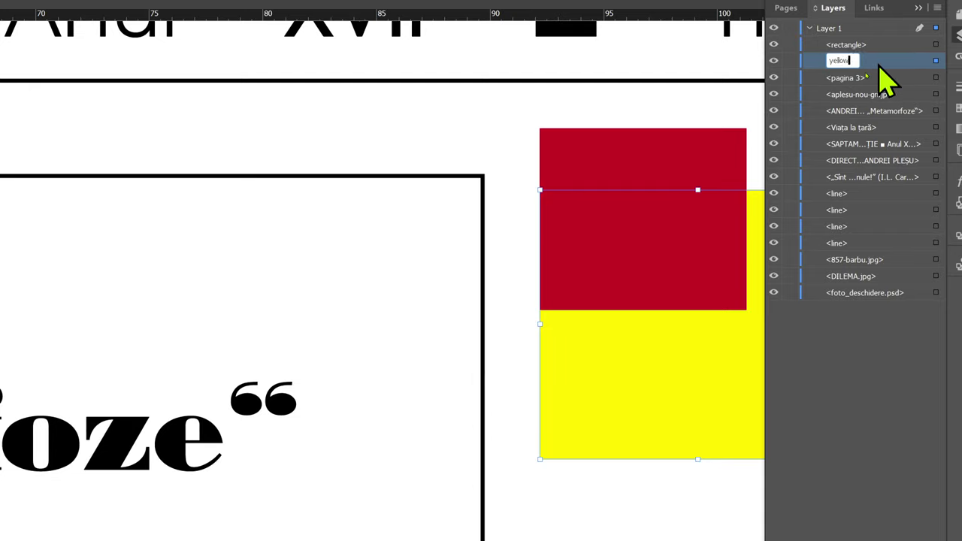
key("Return")
left_click(847, 45)
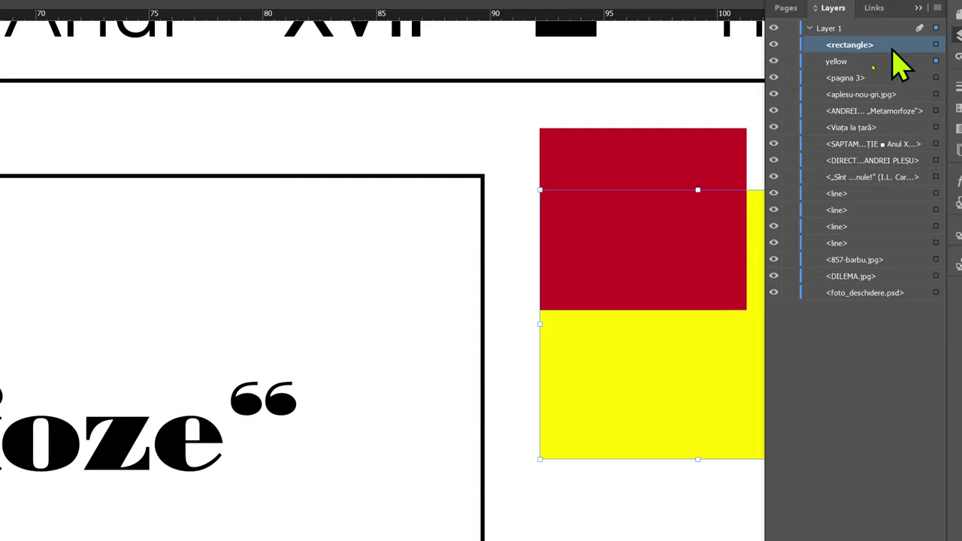
right_click(856, 45)
double_click(836, 44)
type("red")
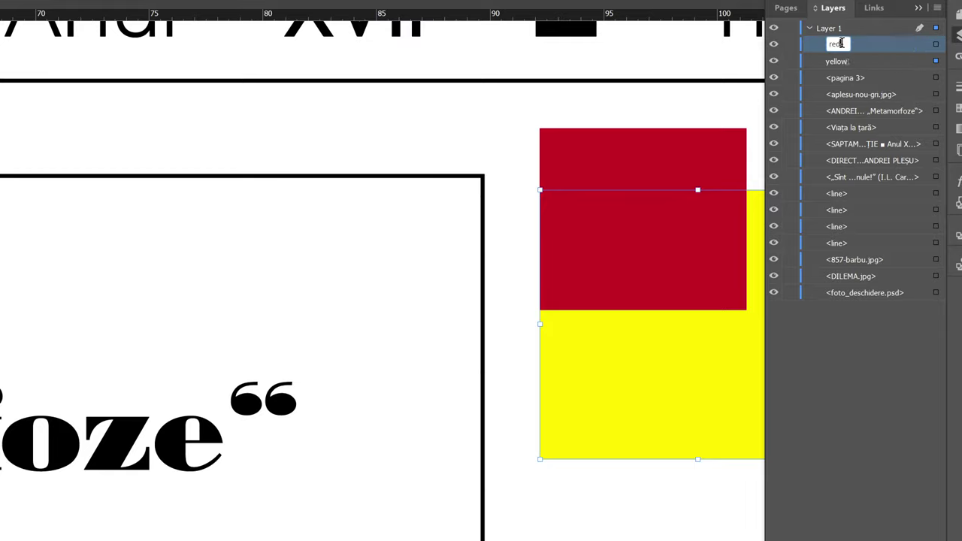
key("Return")
left_click(656, 170)
left_click(630, 338)
Move the yellow square one step backward with Arrange > Send Backward
right_click(632, 340)
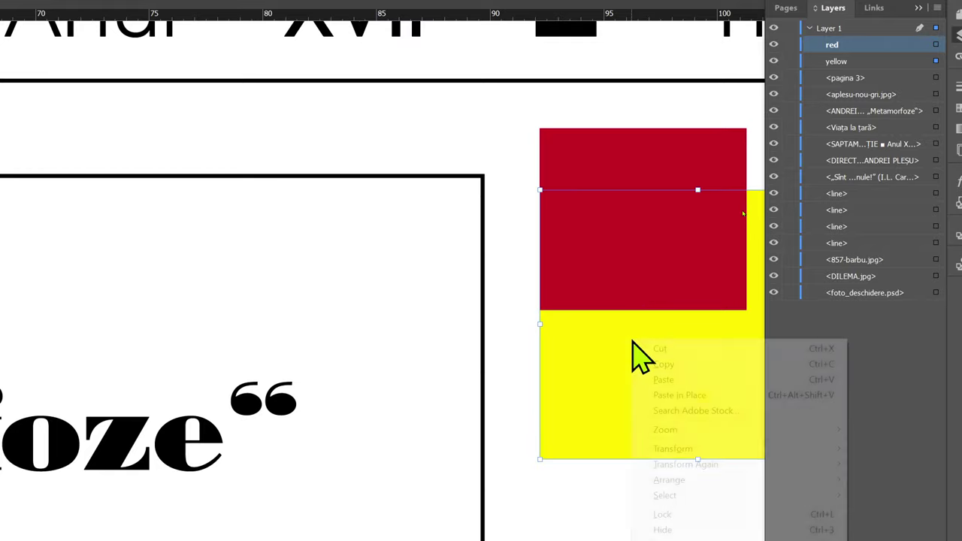
mouse_move(766, 474)
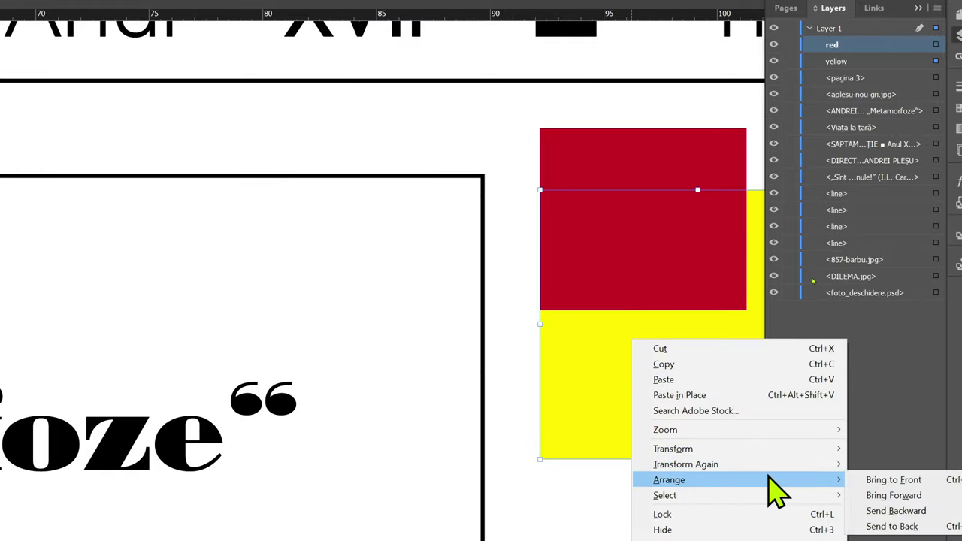
left_click(892, 503)
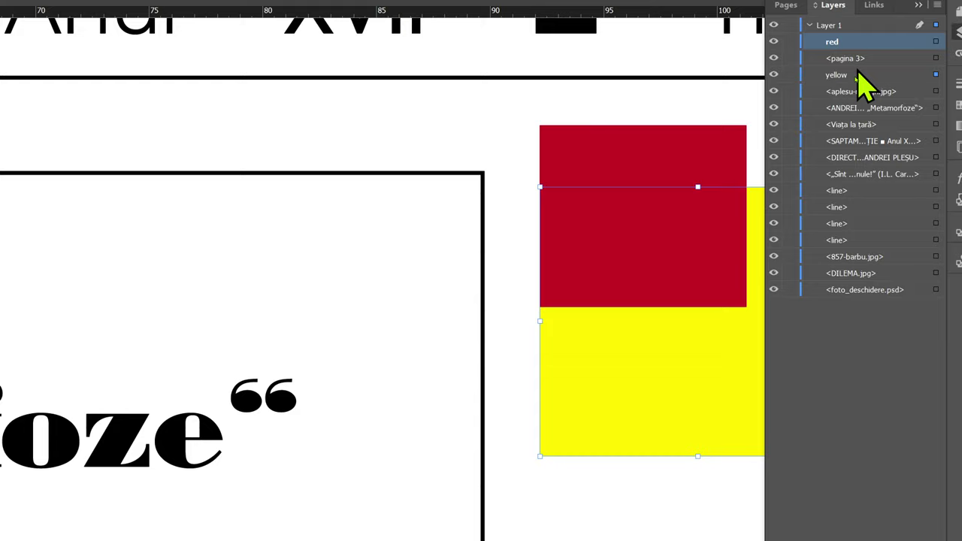
left_click_drag(857, 74, 851, 62)
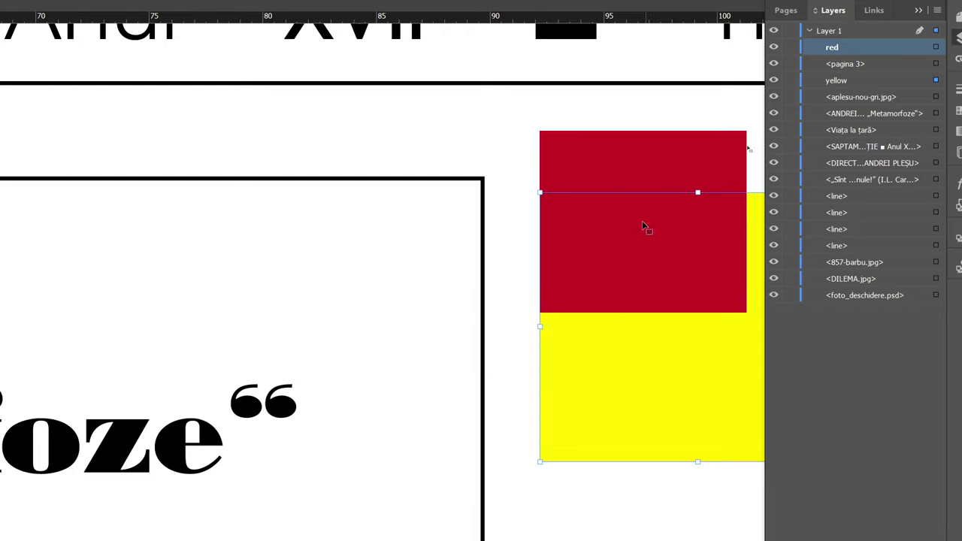
right_click(636, 340)
mouse_move(750, 478)
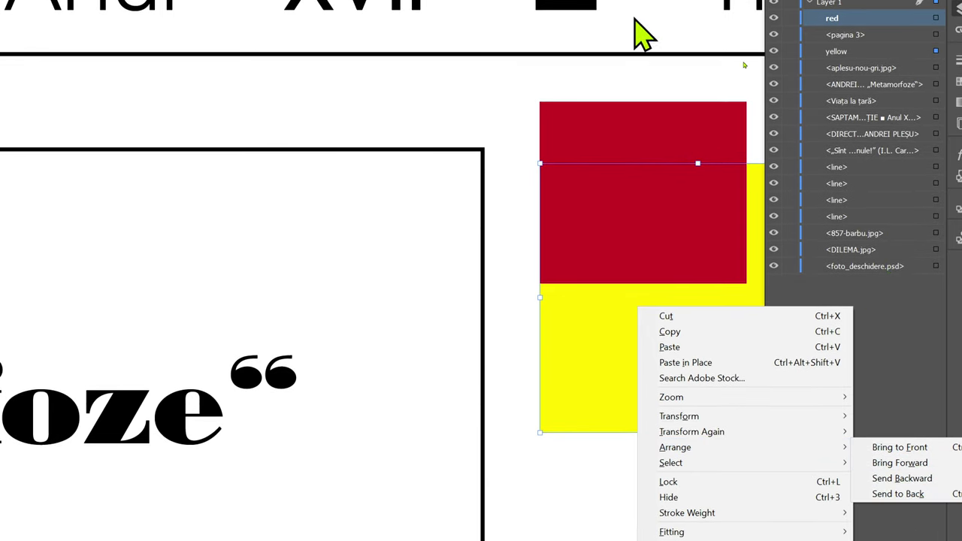
Put the yellow square at the very back with Arrange > Send to Back
left_click(617, 132)
right_click(613, 124)
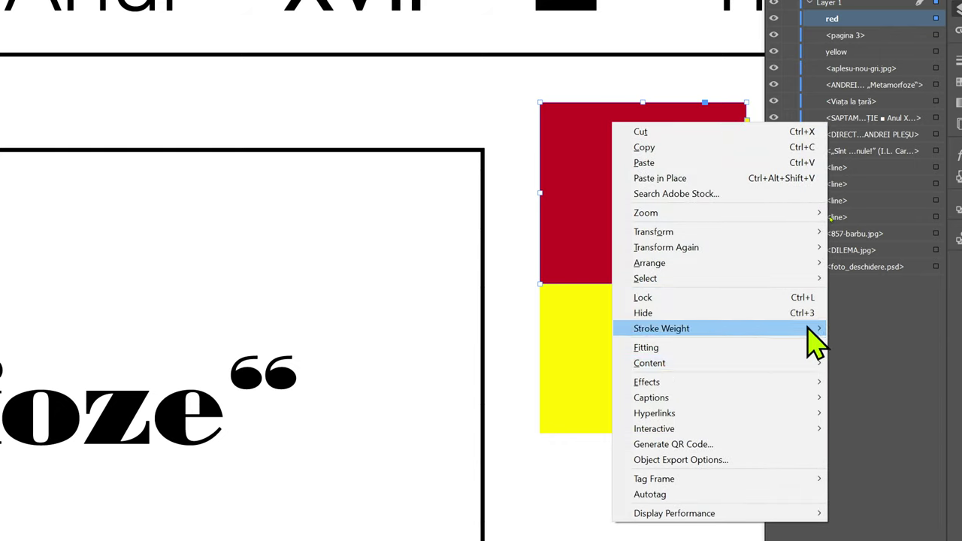
mouse_move(823, 269)
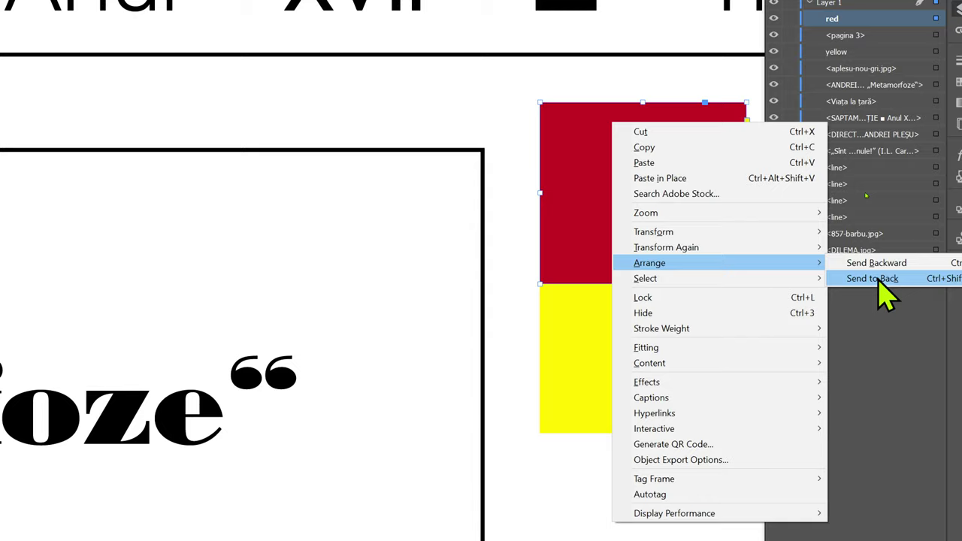
left_click(588, 328)
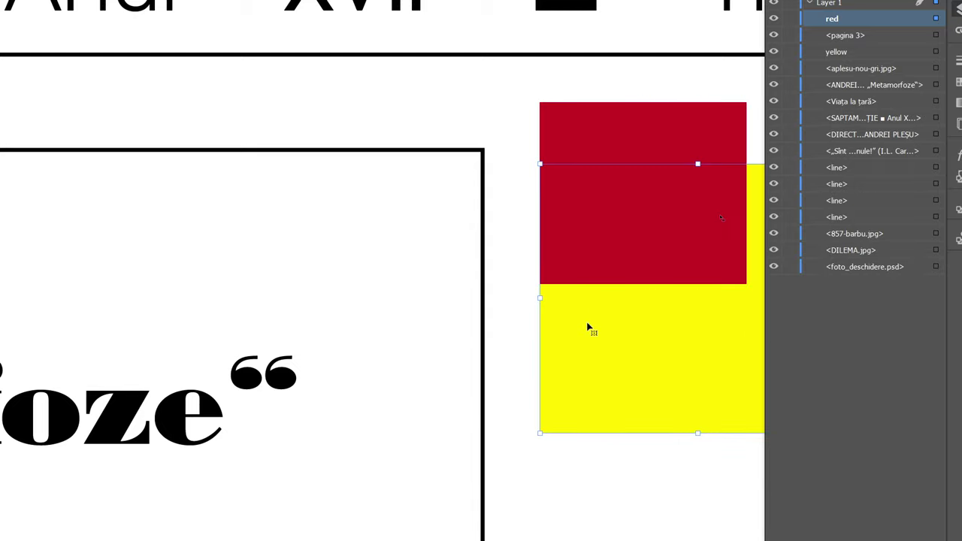
right_click(647, 308)
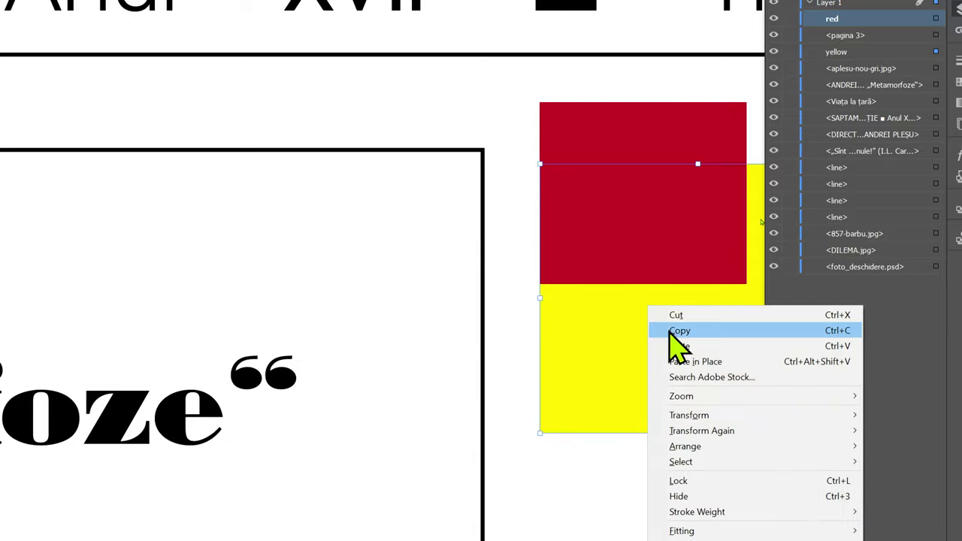
mouse_move(700, 448)
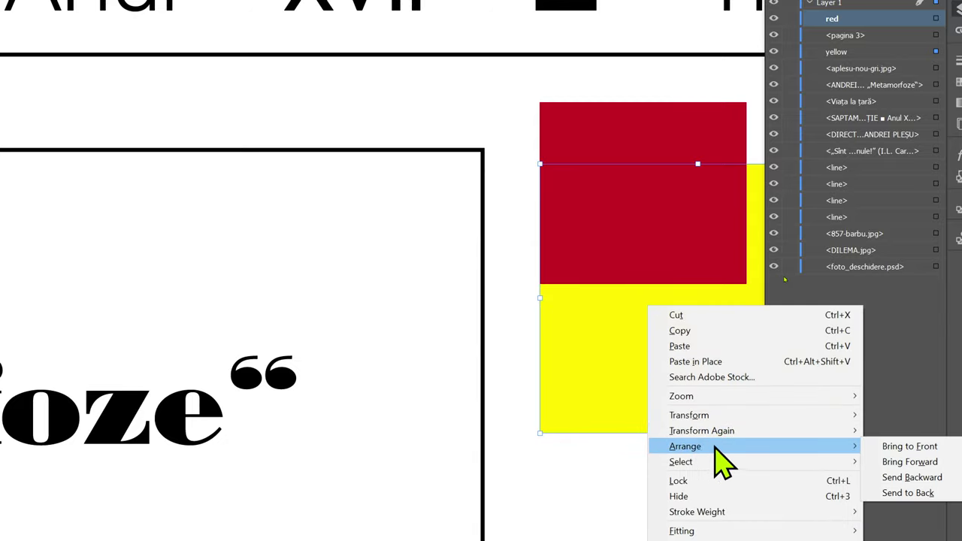
left_click(902, 493)
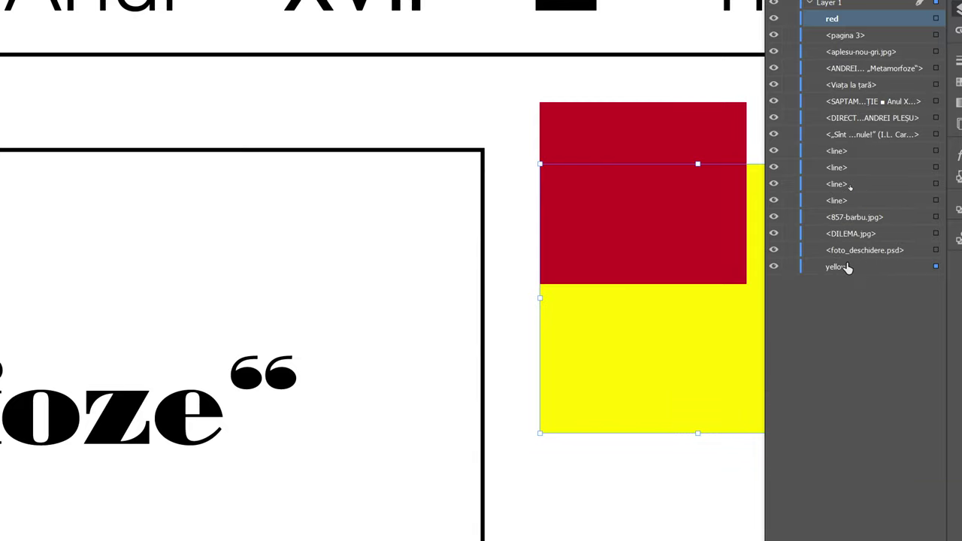
Bring the yellow square to the front so it sits above the red square
right_click(614, 324)
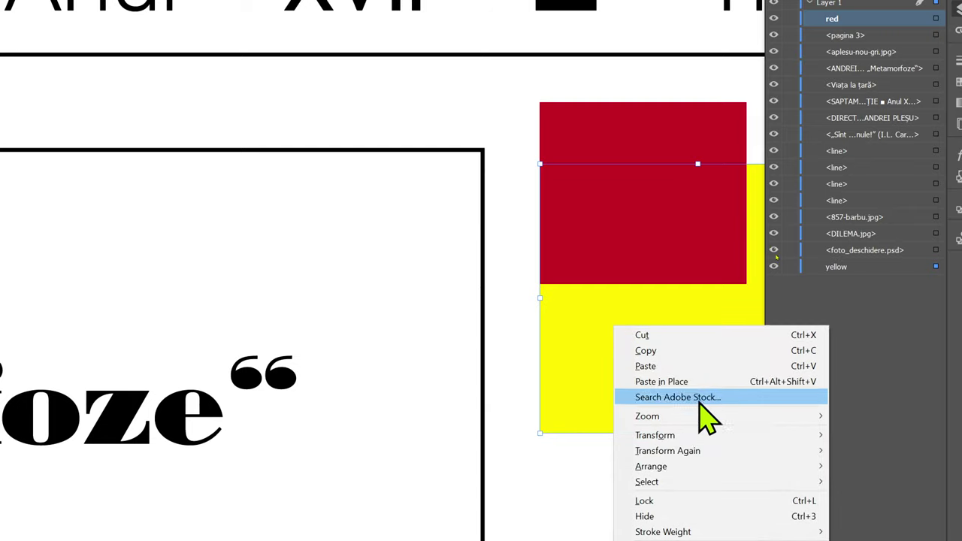
mouse_move(777, 468)
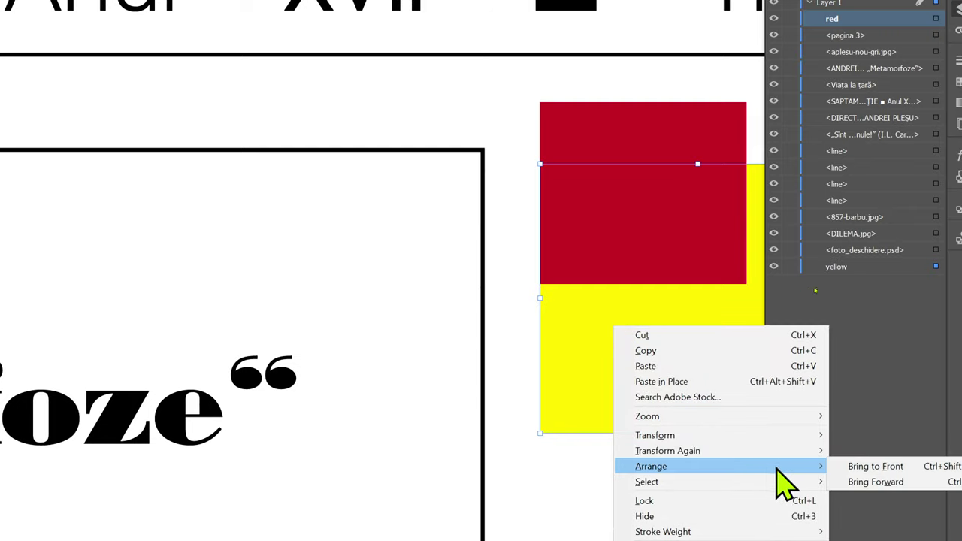
left_click(864, 467)
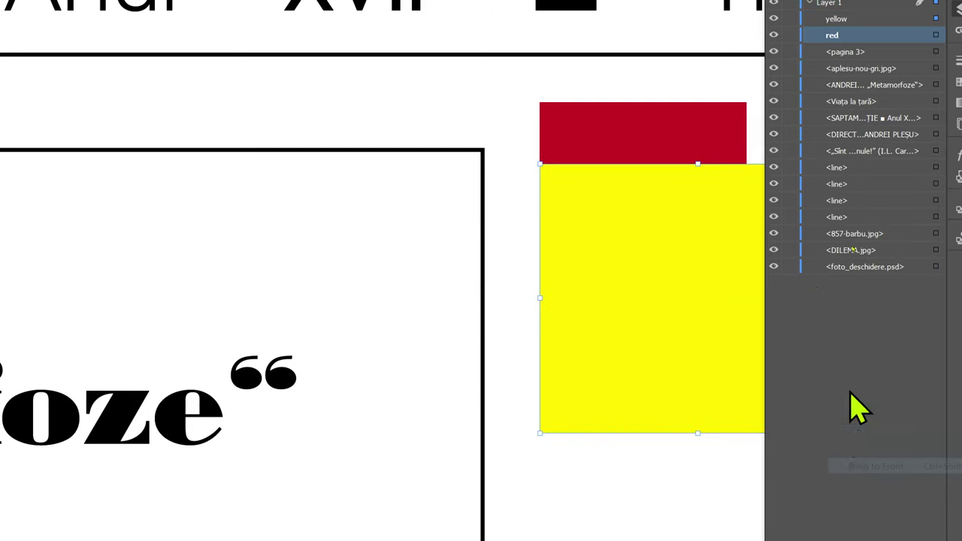
Review the stacking options for the red and yellow squares, then dismiss them without changes
right_click(657, 229)
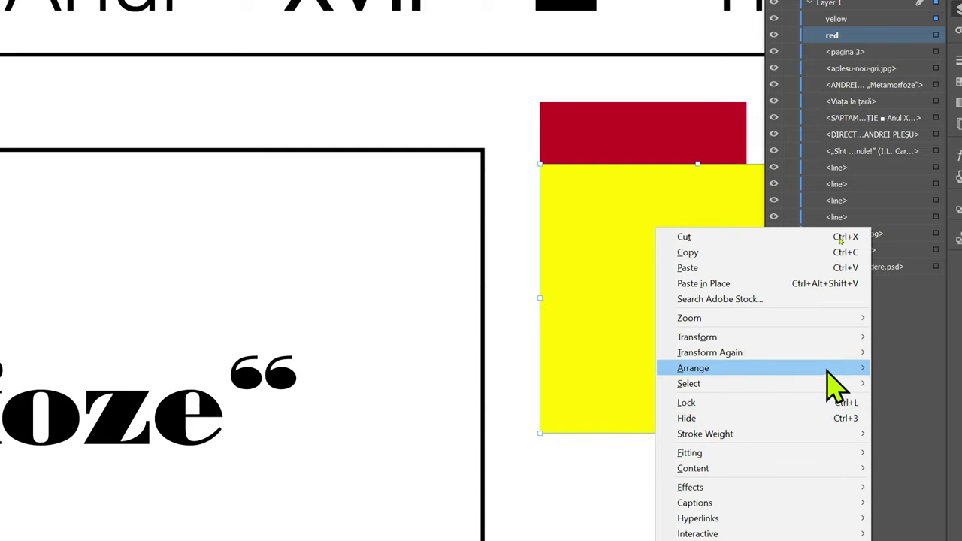
left_click(639, 144)
right_click(656, 142)
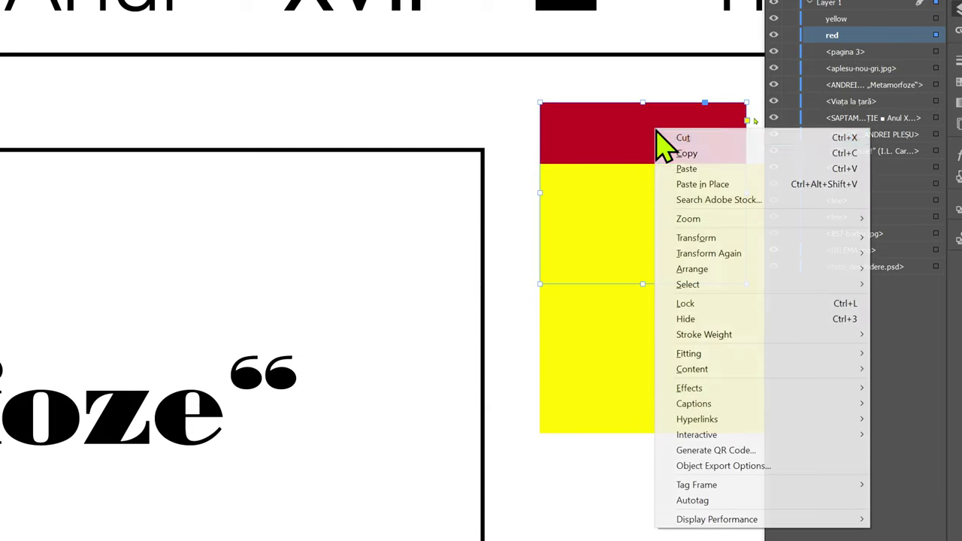
left_click(558, 333)
right_click(621, 306)
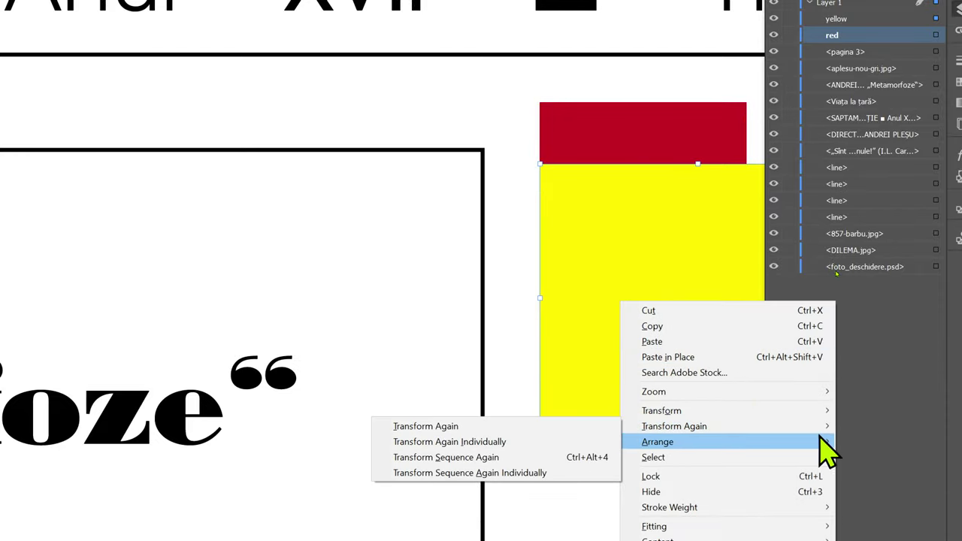
left_click(683, 141)
right_click(685, 139)
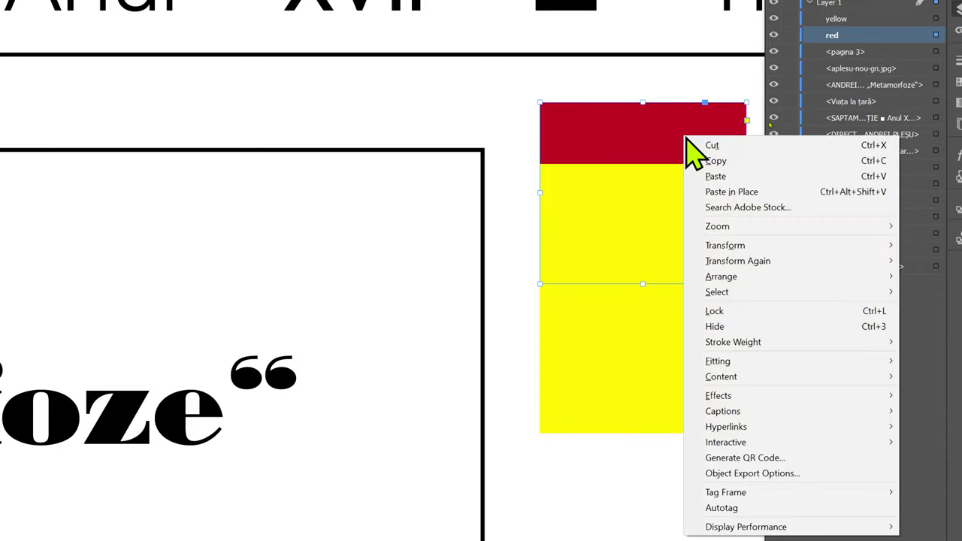
mouse_move(790, 278)
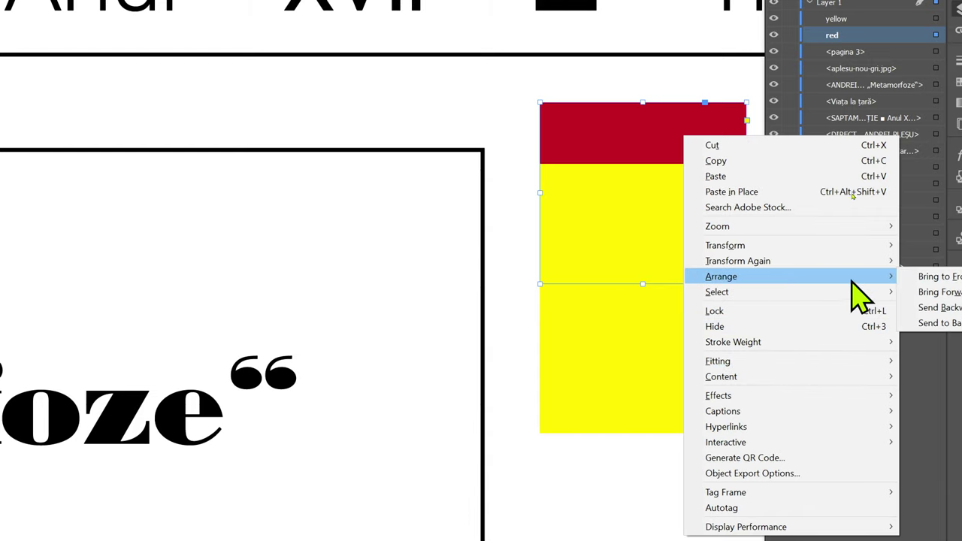
right_click(547, 123)
mouse_move(644, 261)
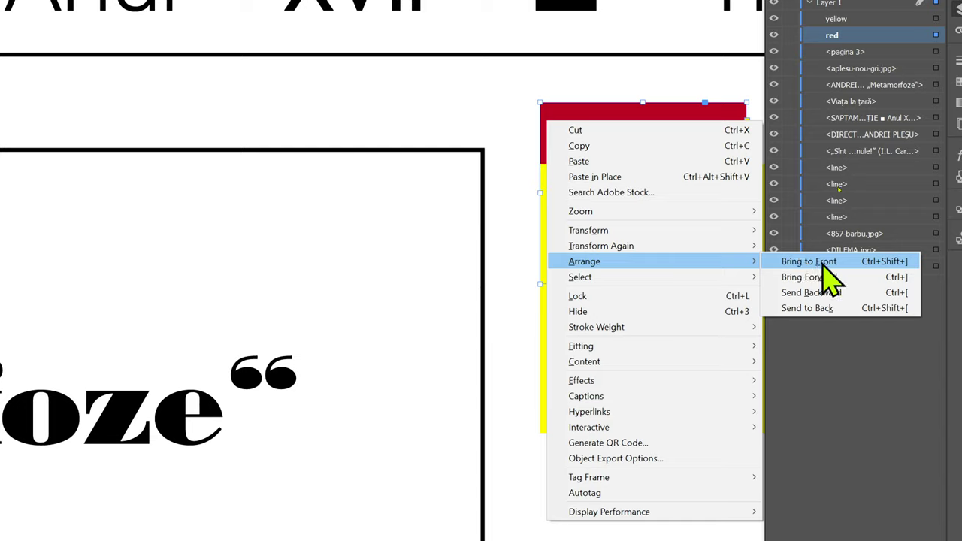
left_click(868, 383)
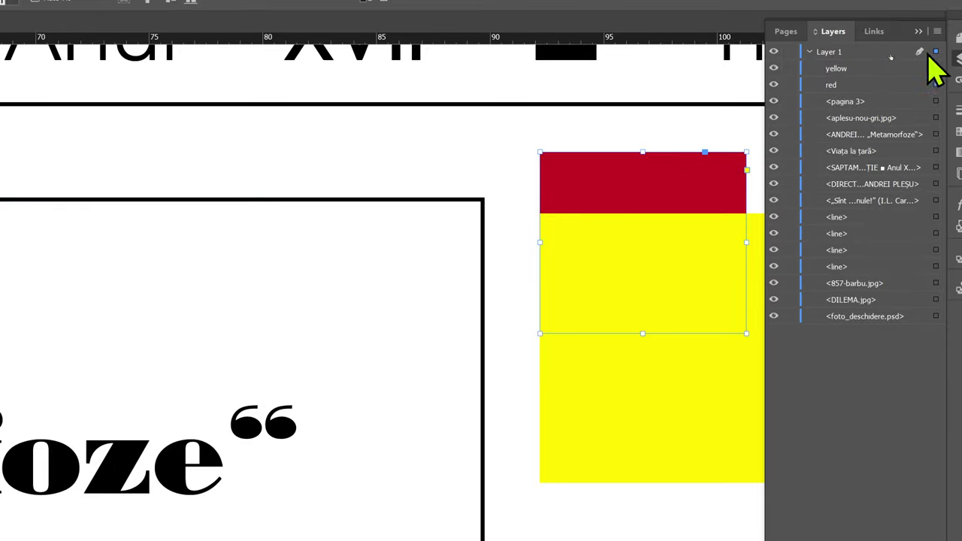
Delete the yellow and red demo squares
left_click(610, 387)
key("Delete")
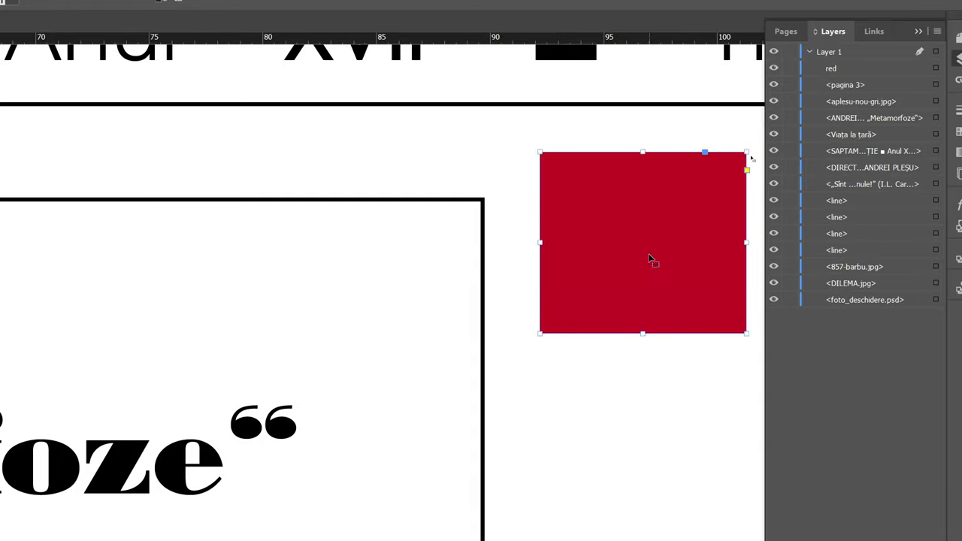
key("Delete")
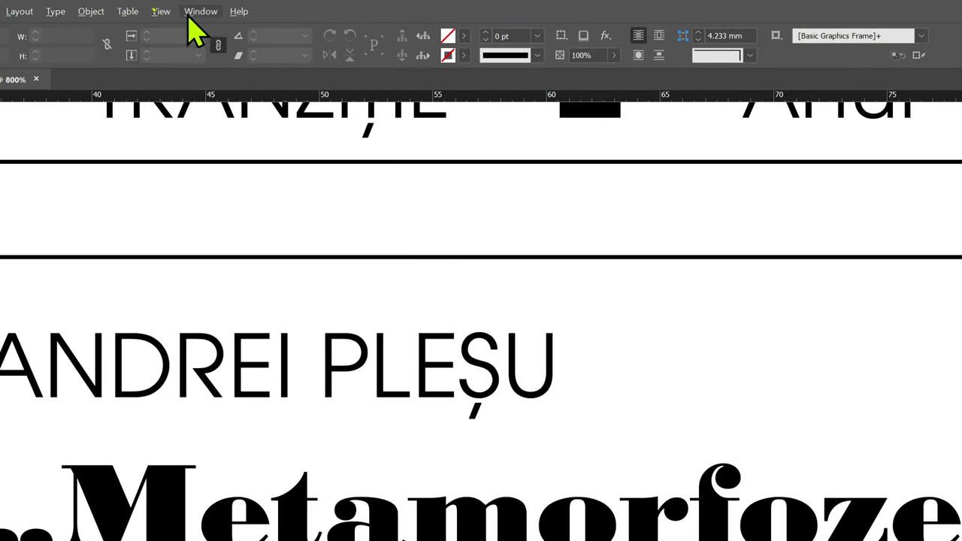
Restack the pagina 3 label below the Metamorfoze headline in the Layers panel, then zoom out
left_click(197, 12)
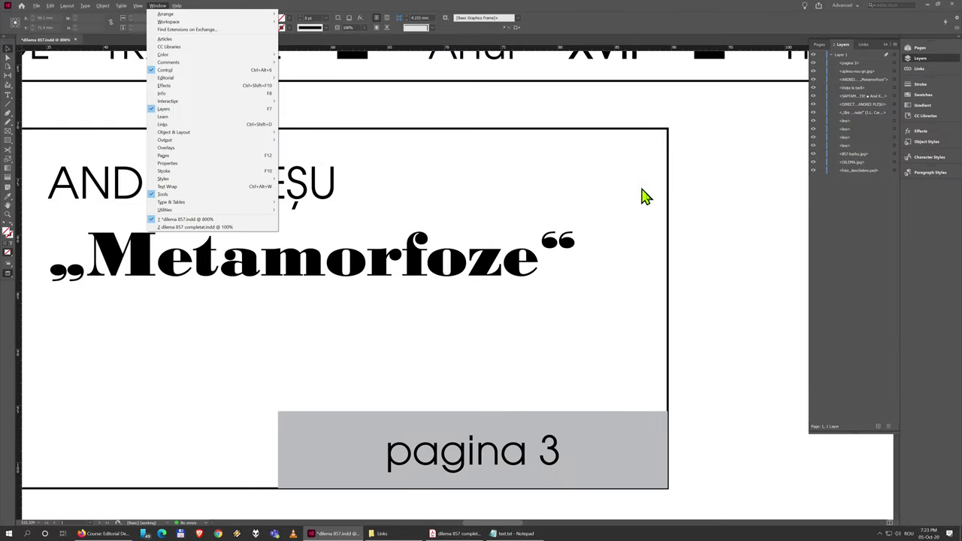
left_click(837, 243)
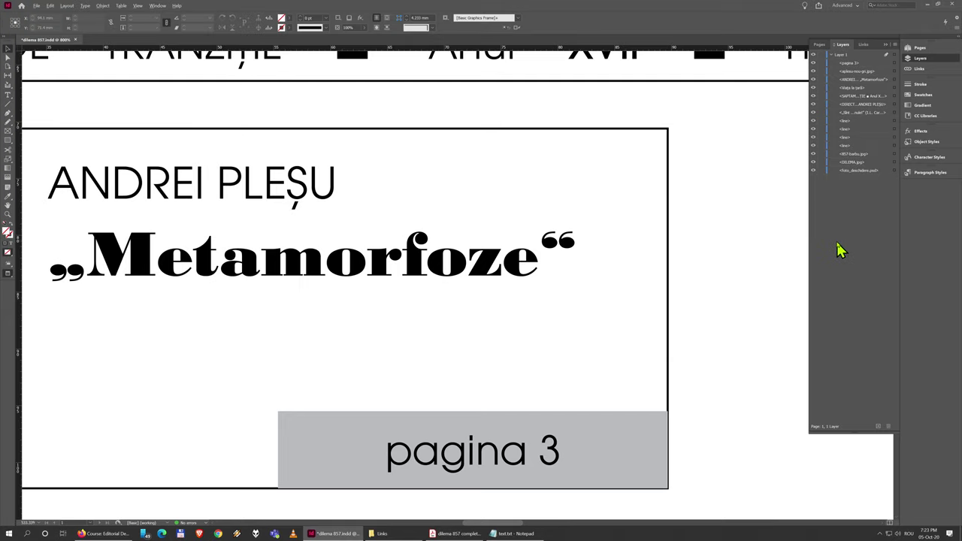
left_click(868, 63)
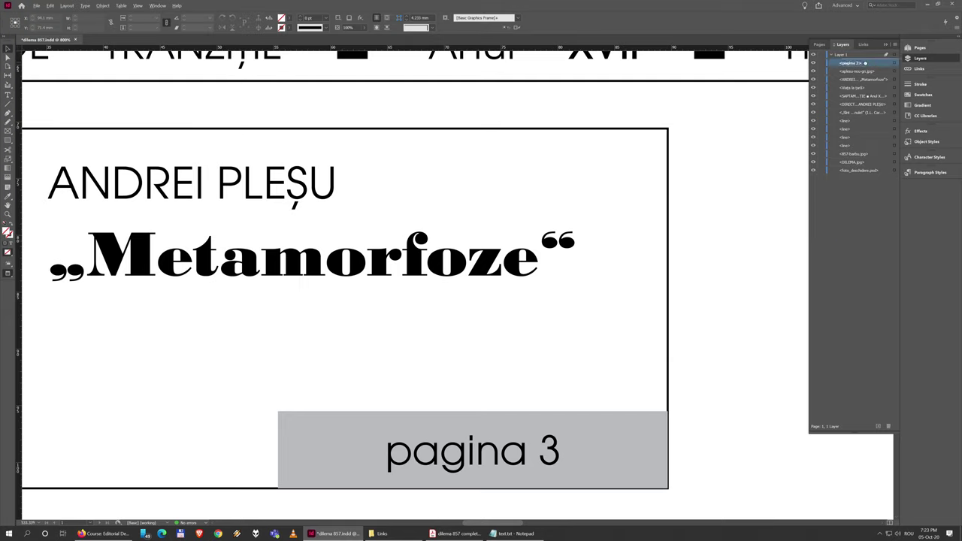
left_click_drag(869, 67, 869, 79)
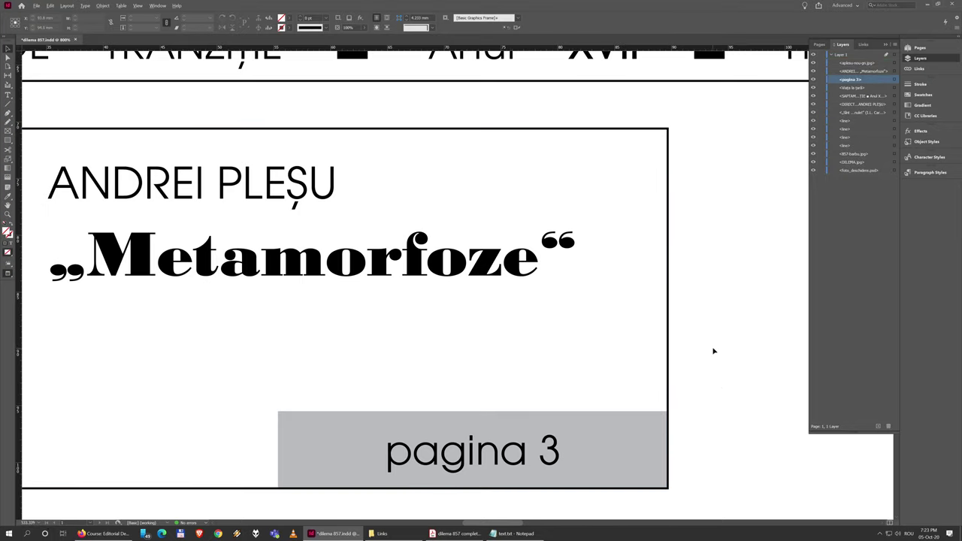
scroll(714, 351, "down", 3)
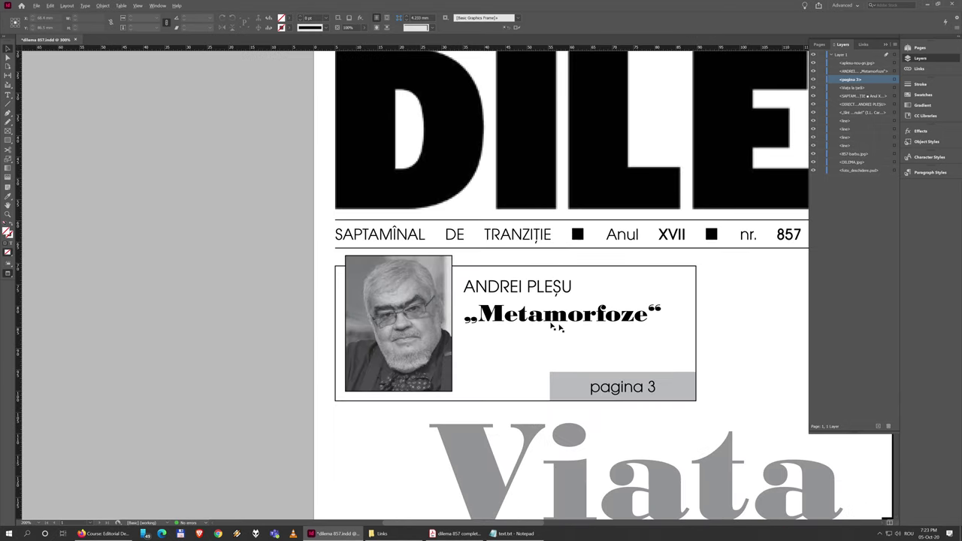